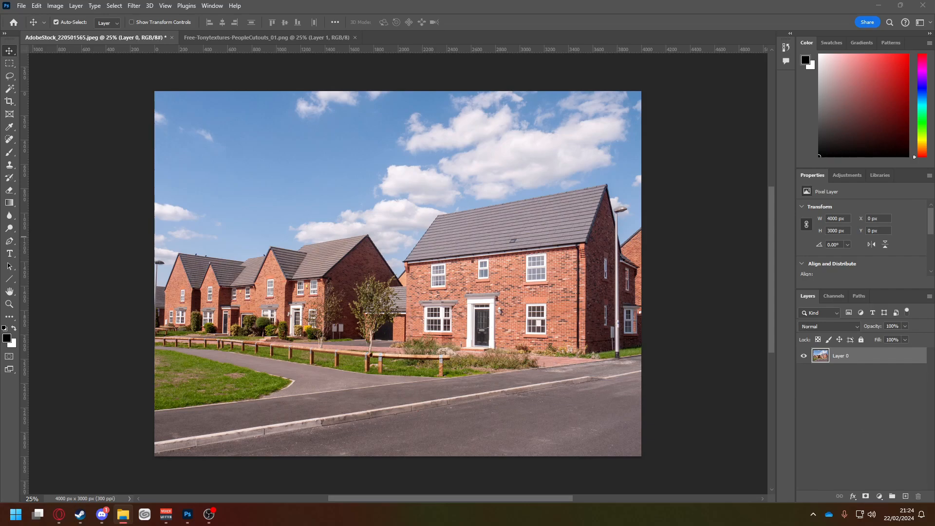
Step: Rename the Layer 0 photo layer as Background
left_click(832, 353)
double_click(839, 358)
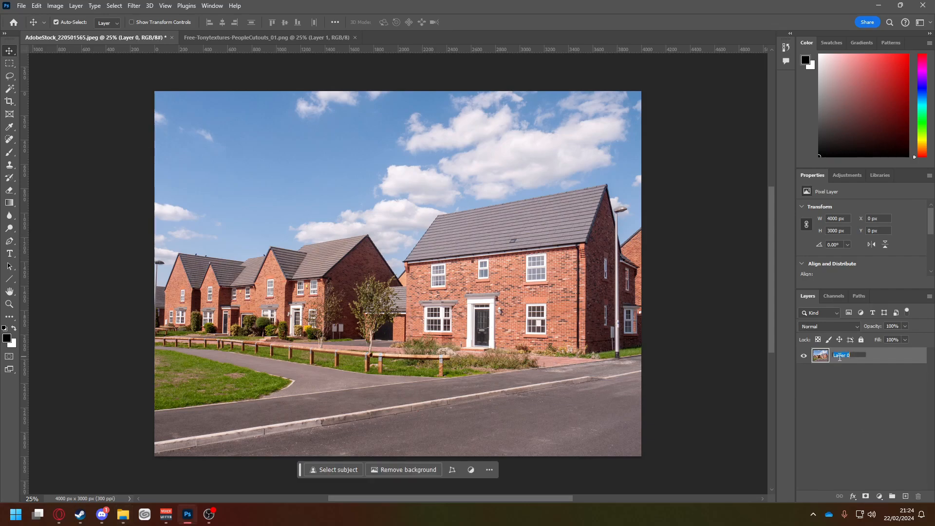
type("Background")
key("Return")
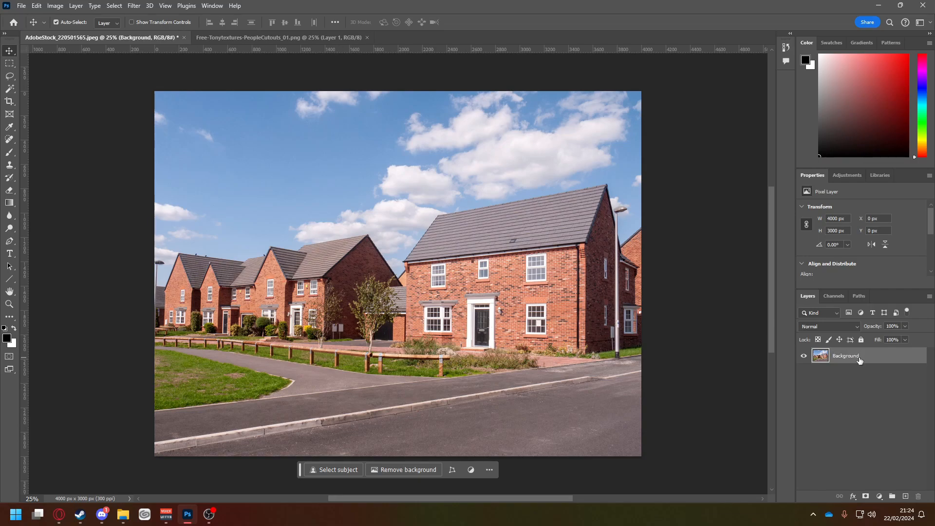
left_click(837, 368)
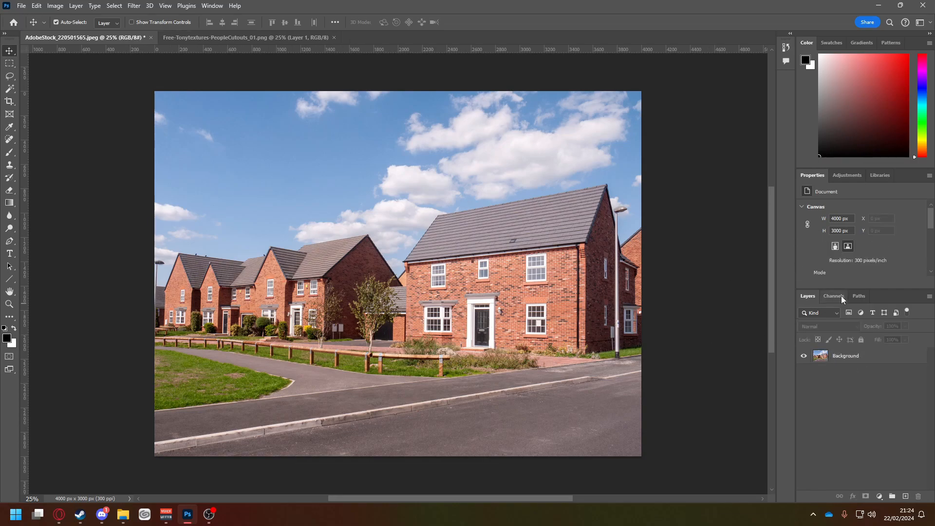
Step: Give the Background layer a blue color label
left_click(838, 358)
right_click(828, 358)
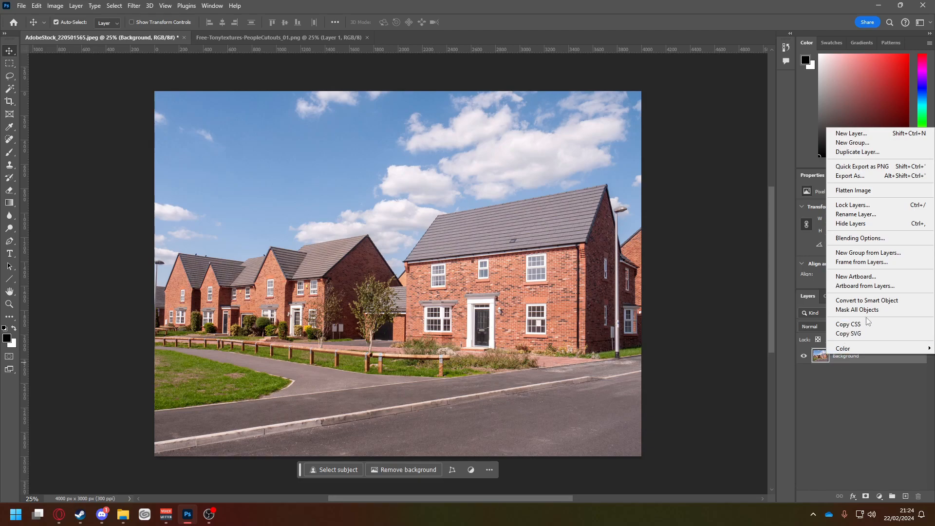
mouse_move(856, 350)
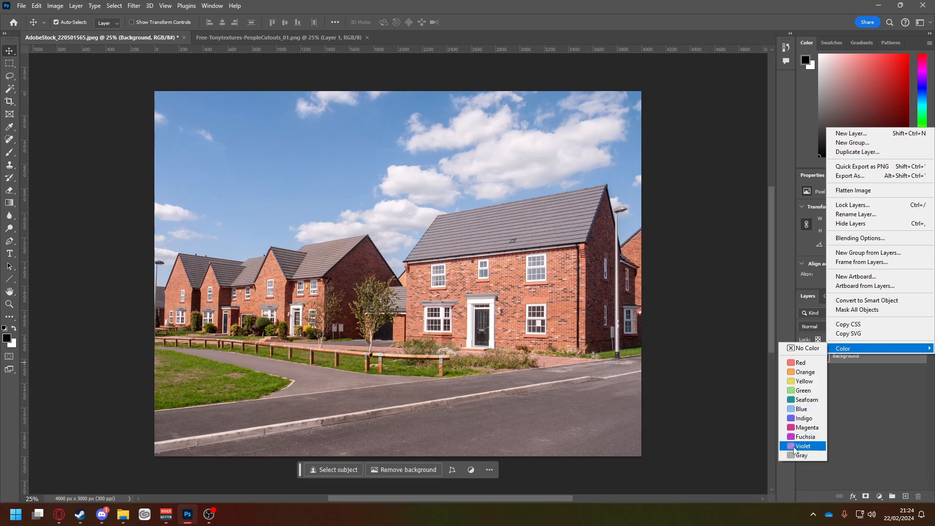
left_click(801, 410)
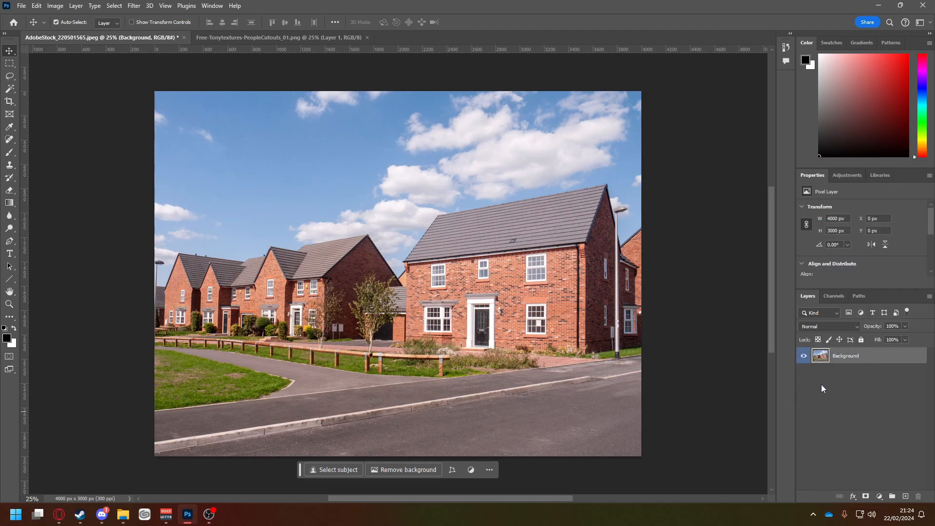
left_click(804, 357)
left_click(804, 357)
Step: Place the V-Ray global illumination, lighting, reflection, refraction and specular render passes as layers above the Background layer
key("alt+Tab")
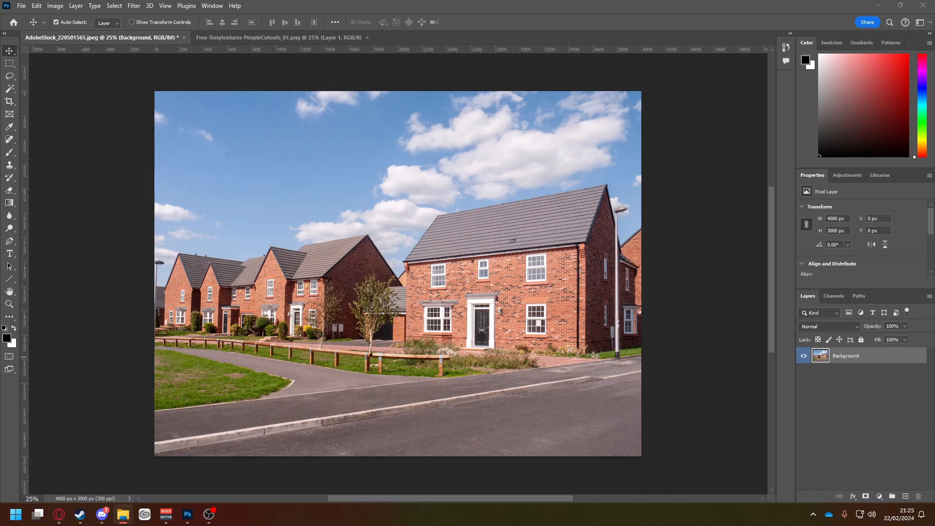
left_click_drag(646, 220, 316, 185)
key("Return")
key("Return")
key("Return")
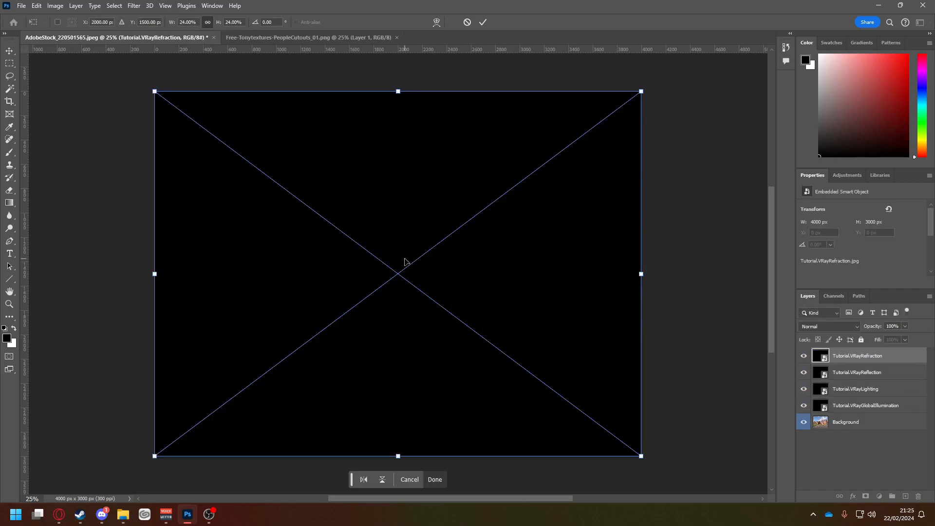
key("Return")
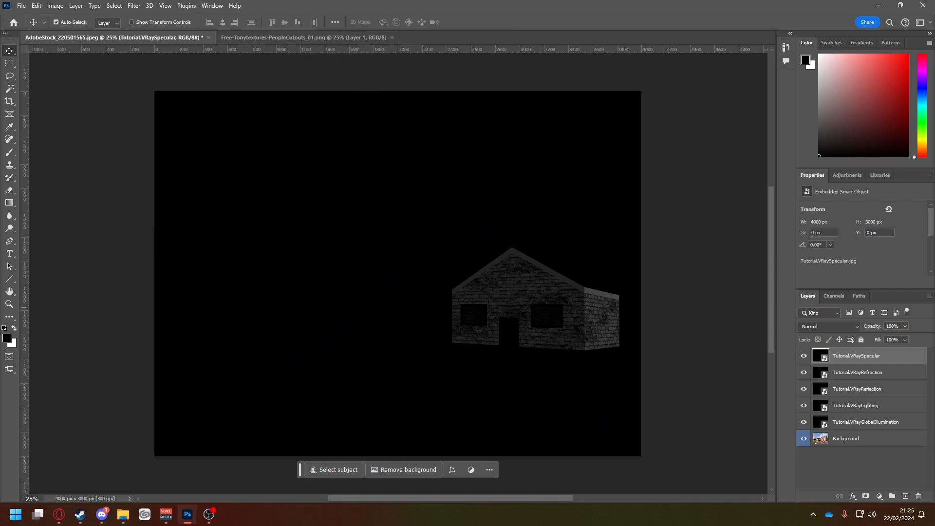
Step: Go through the placed V-Ray pass layers one by one to review which render elements were imported
left_click(846, 376)
left_click(846, 390)
left_click(845, 405)
left_click(845, 420)
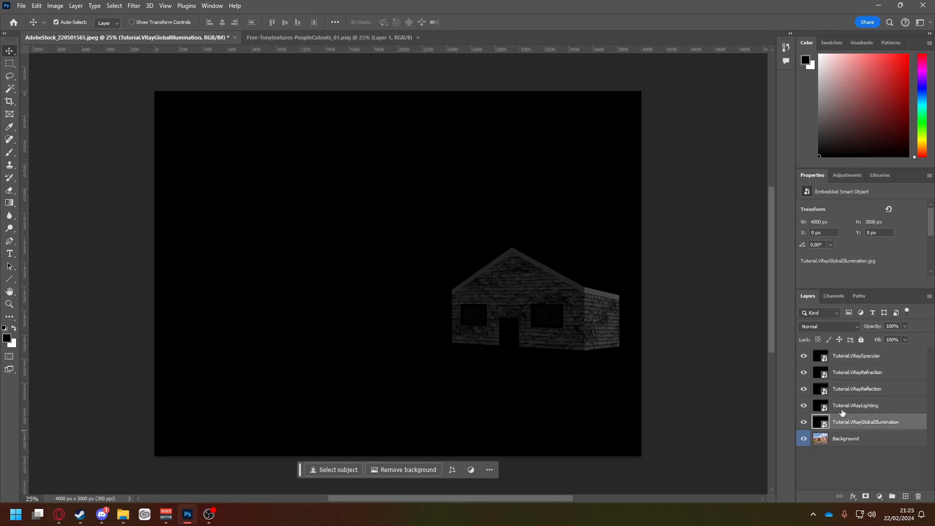
left_click(840, 391)
left_click(833, 374)
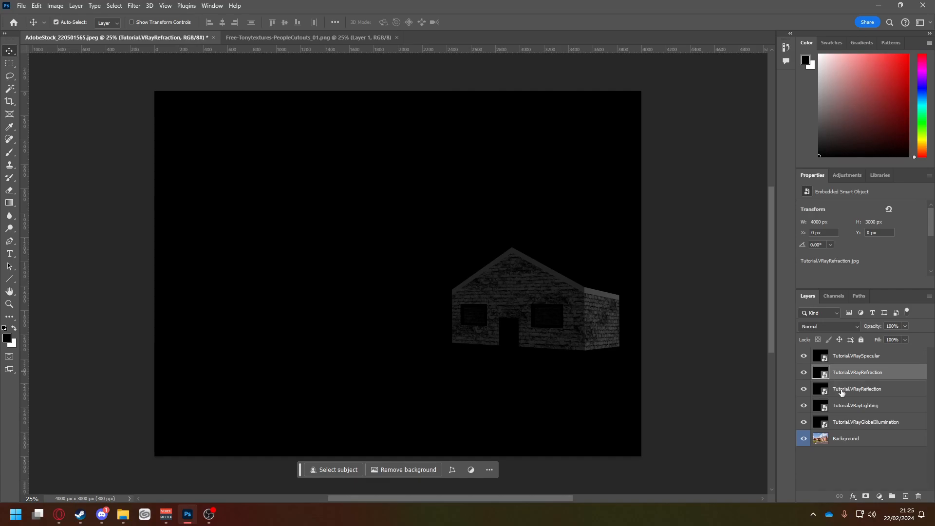
left_click(842, 392)
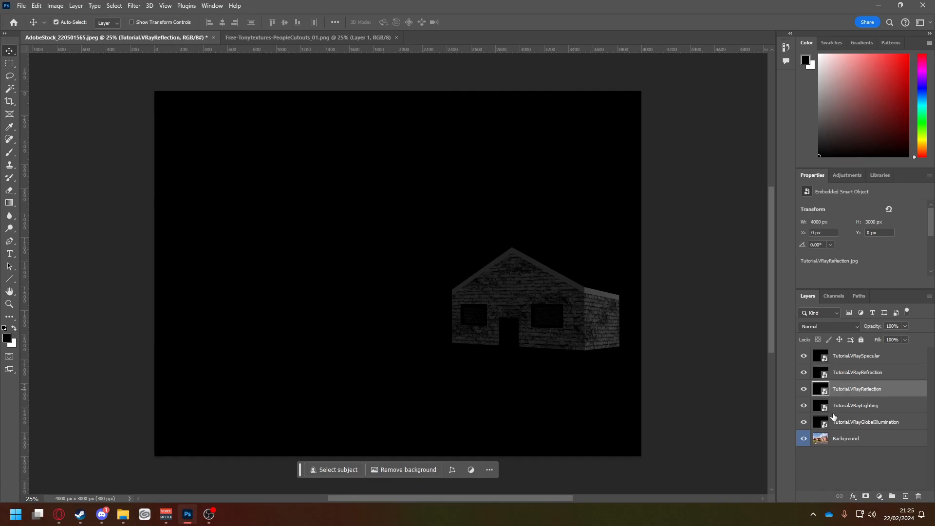
Step: Set all five V-Ray pass layers to Linear Dodge (Add) blending and check the combined render with the Background hidden
left_click(850, 363)
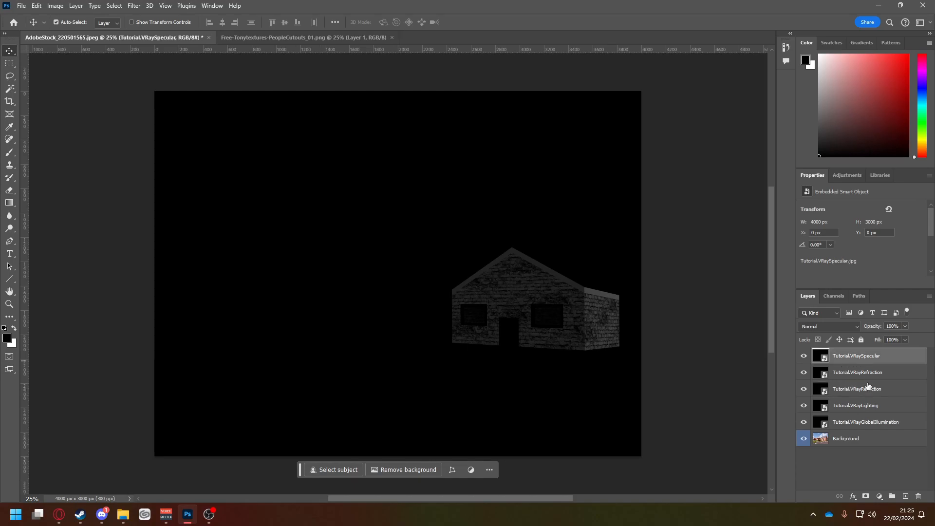
left_click(871, 427, "shift")
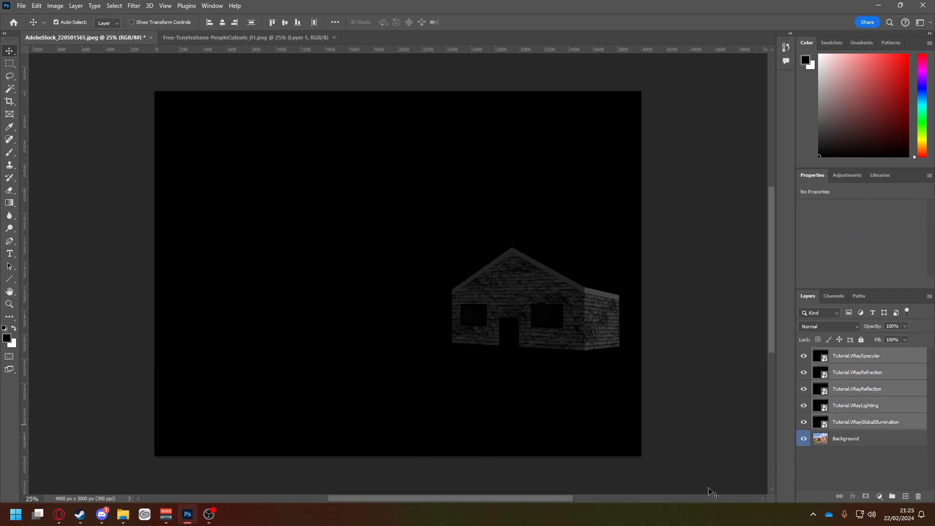
left_click(858, 361)
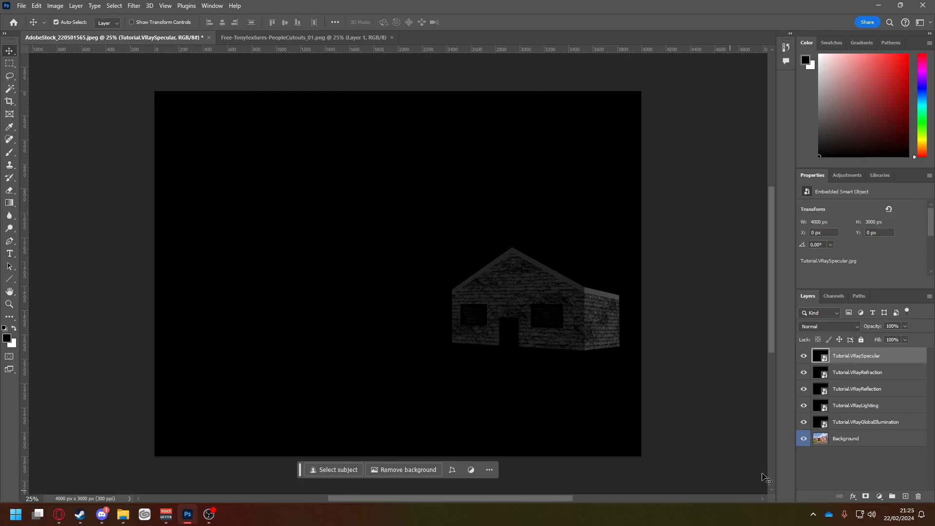
left_click(872, 427, "shift")
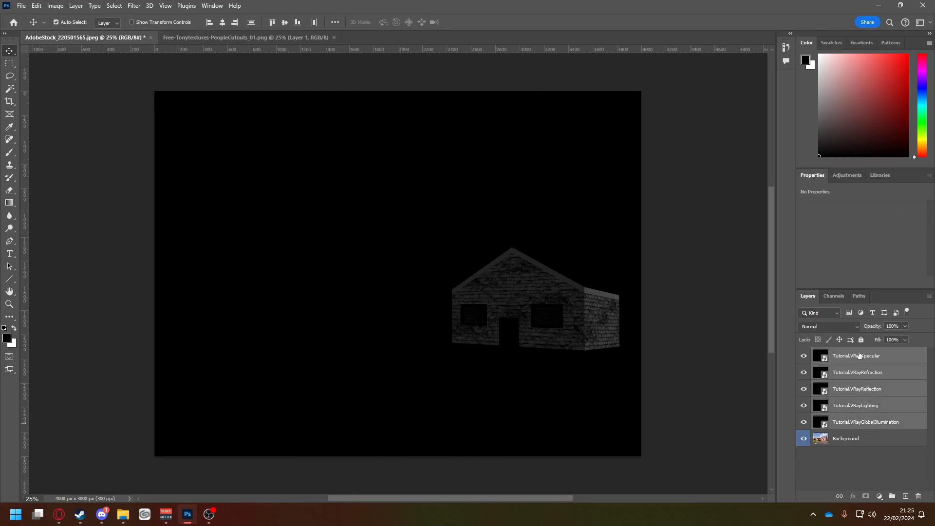
left_click(849, 329)
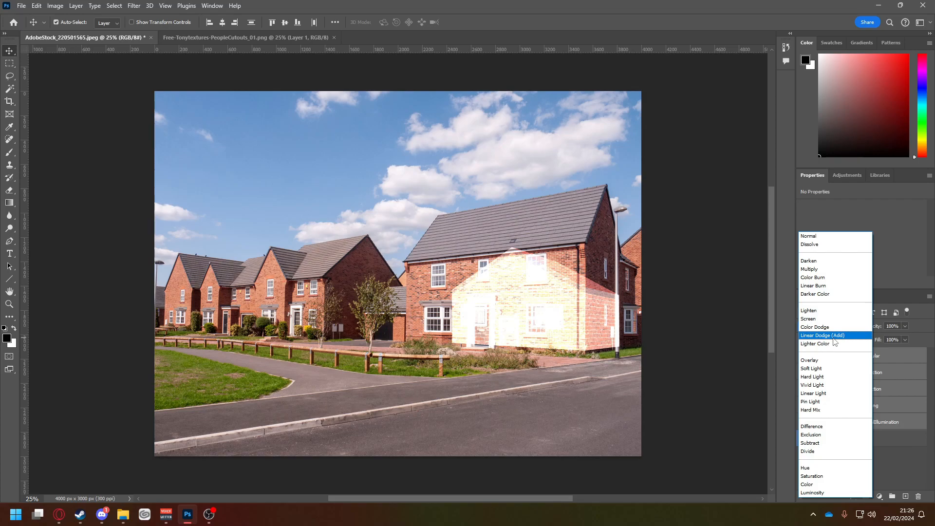
left_click(833, 336)
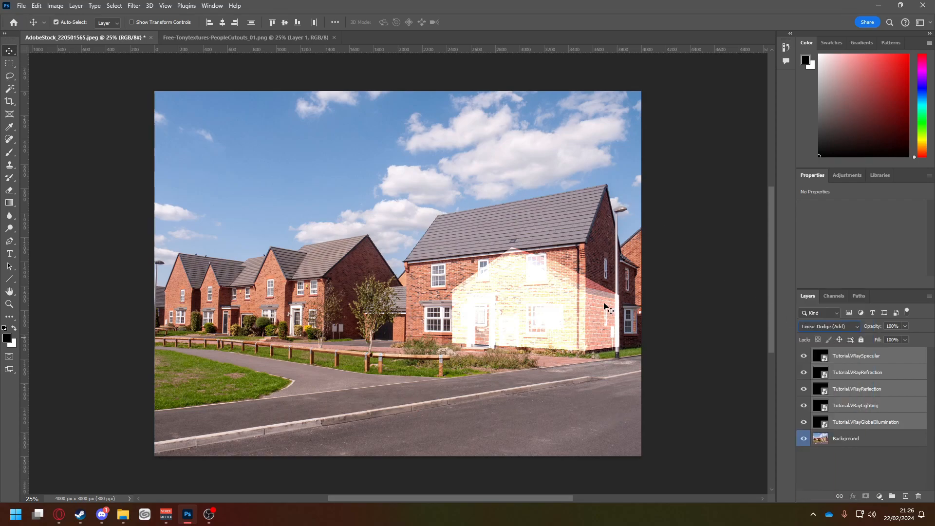
left_click(805, 439)
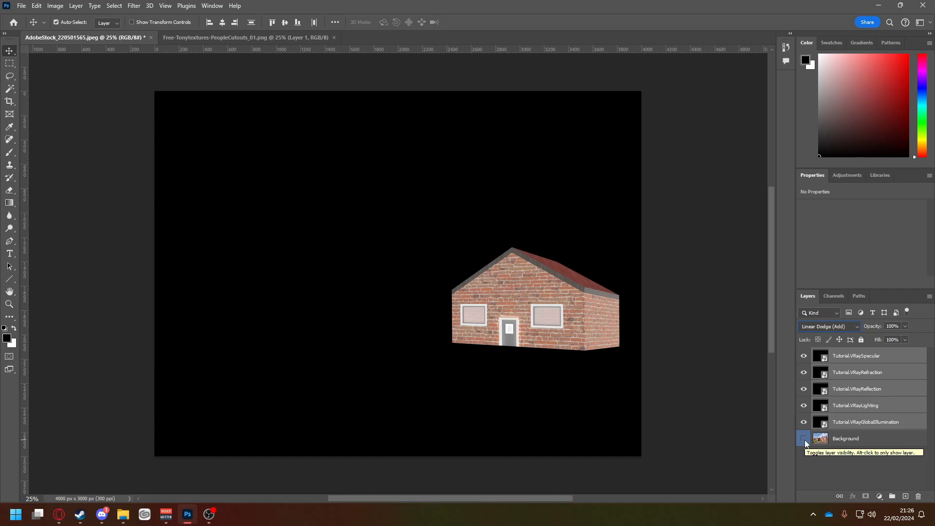
left_click(804, 439)
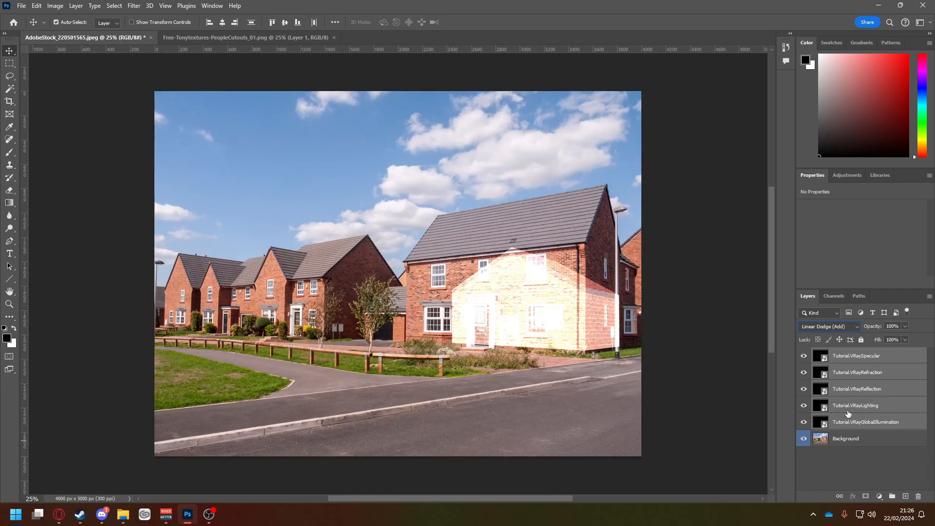
Step: Group the five V-Ray pass layers as Beauty Render and give the group a red color label
left_click(892, 496)
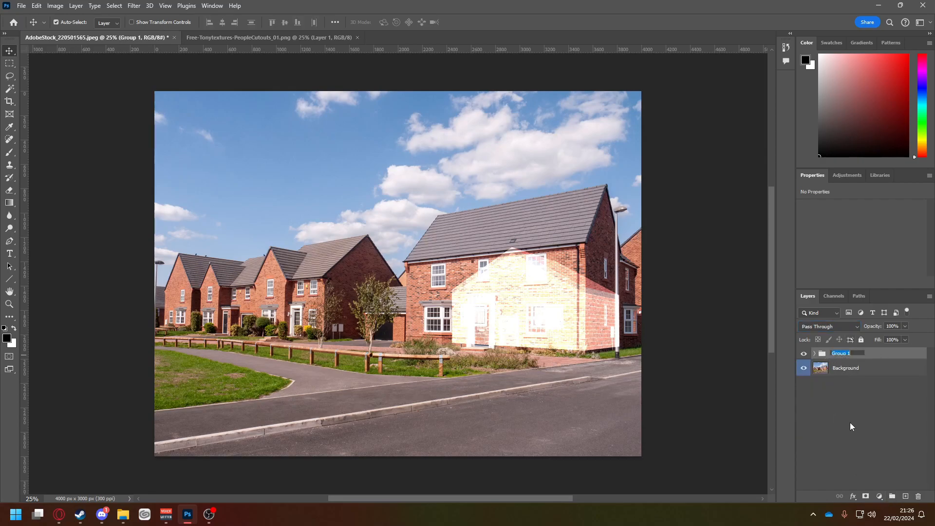
type("Beauty Render")
key("Return")
right_click(832, 356)
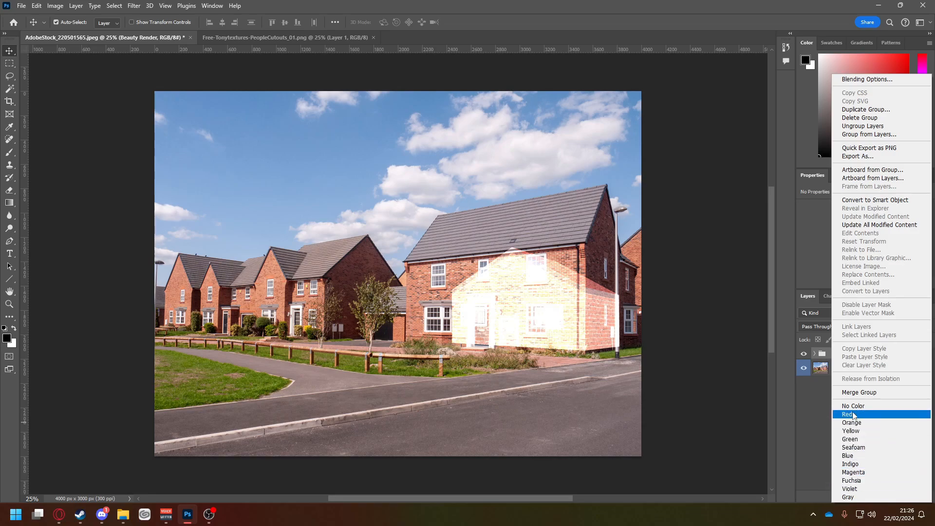
left_click(852, 414)
Step: Move the Beauty Render group below the Background layer and check it by toggling the Background's visibility
left_click_drag(828, 358, 826, 376)
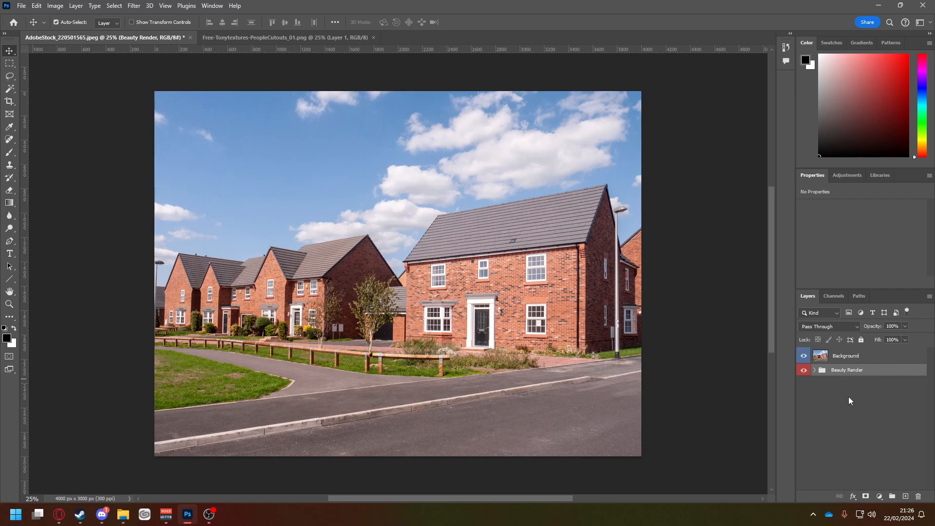
left_click(851, 434)
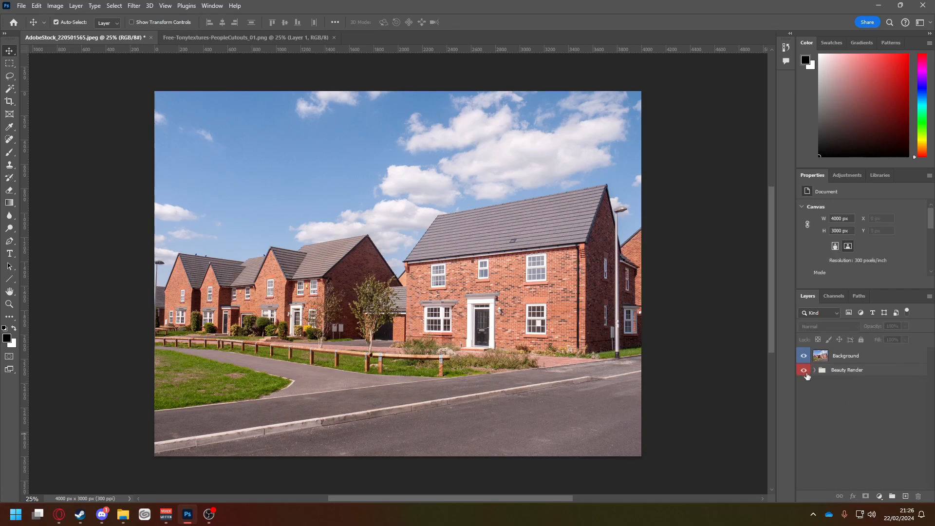
left_click(804, 356)
left_click(803, 356)
left_click(803, 356)
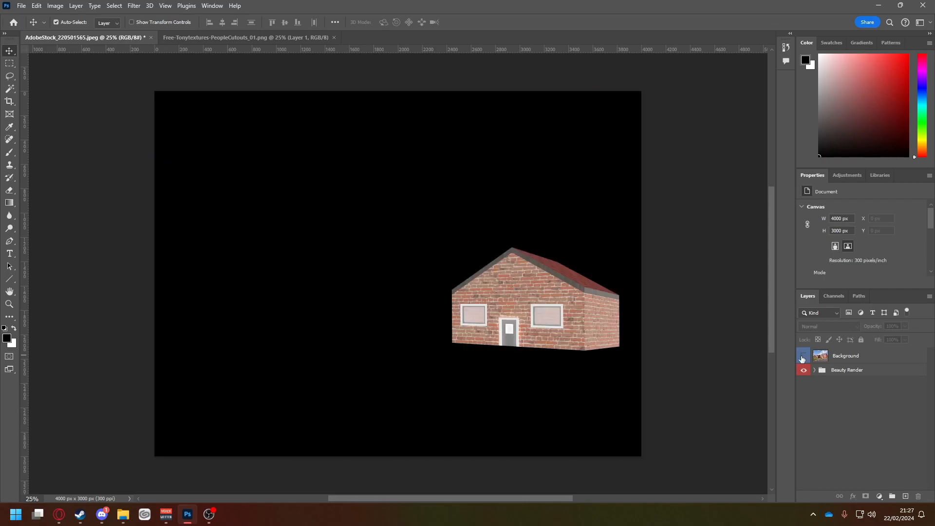
left_click(803, 357)
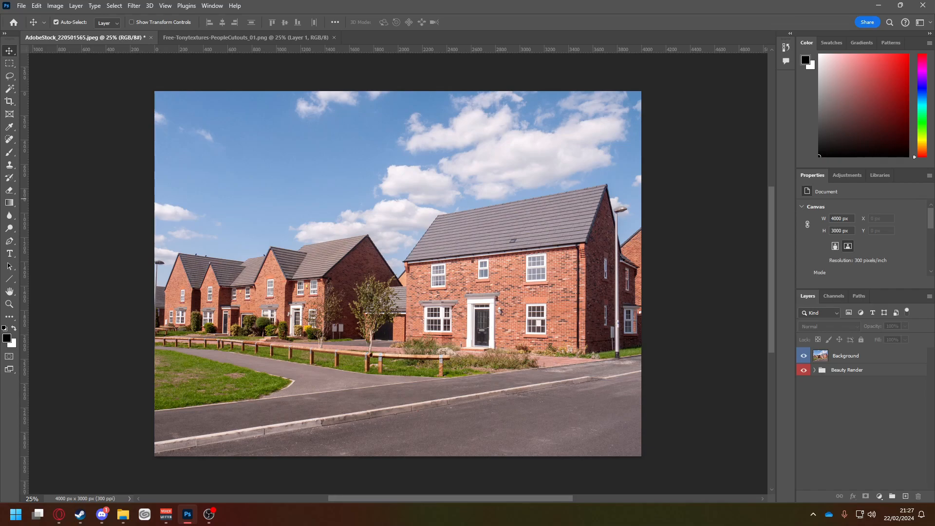
Step: Place the Tutorial.VRayBackground image at full canvas size and arrange its layer directly below the Background layer
left_click_drag(934, 361, 580, 282)
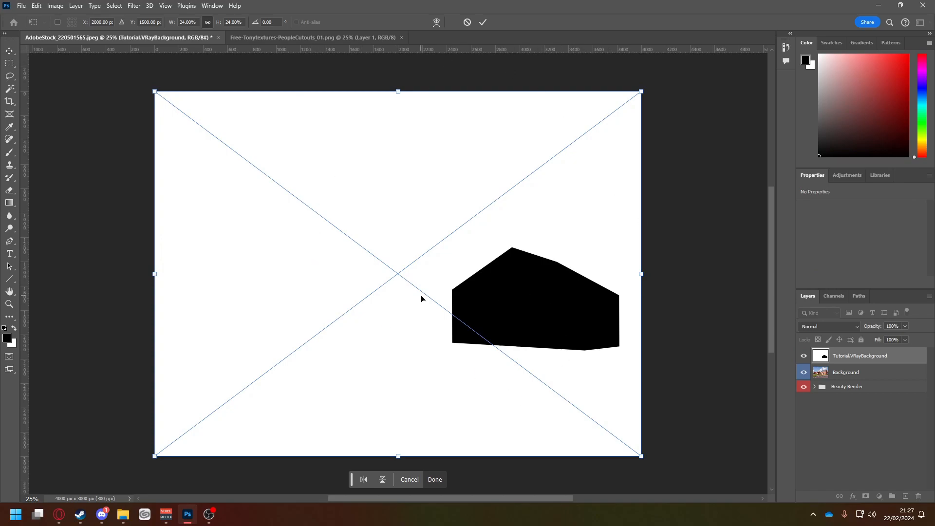
left_click(433, 482)
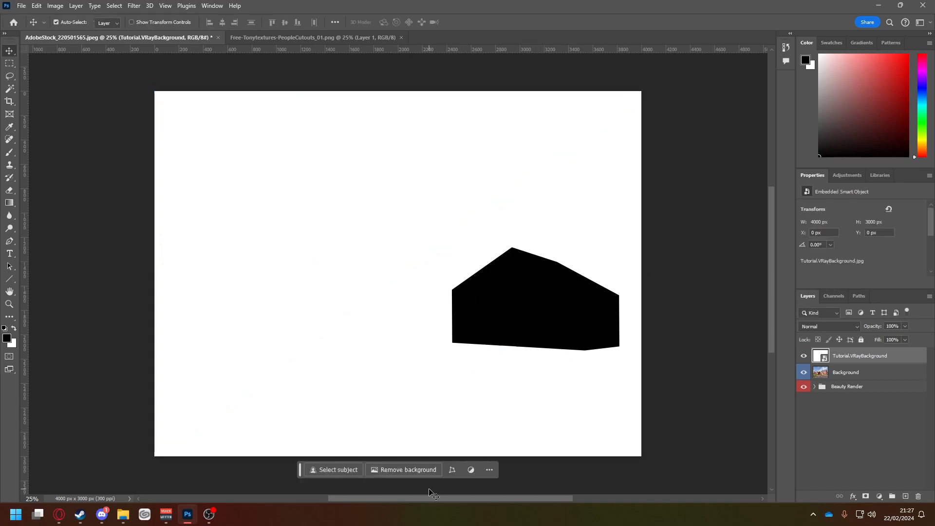
left_click(850, 374)
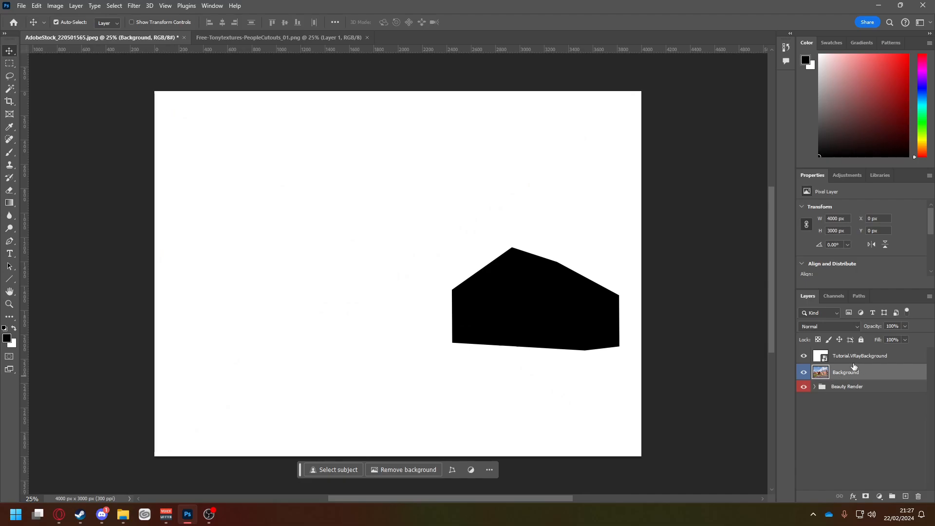
left_click_drag(851, 360, 848, 381)
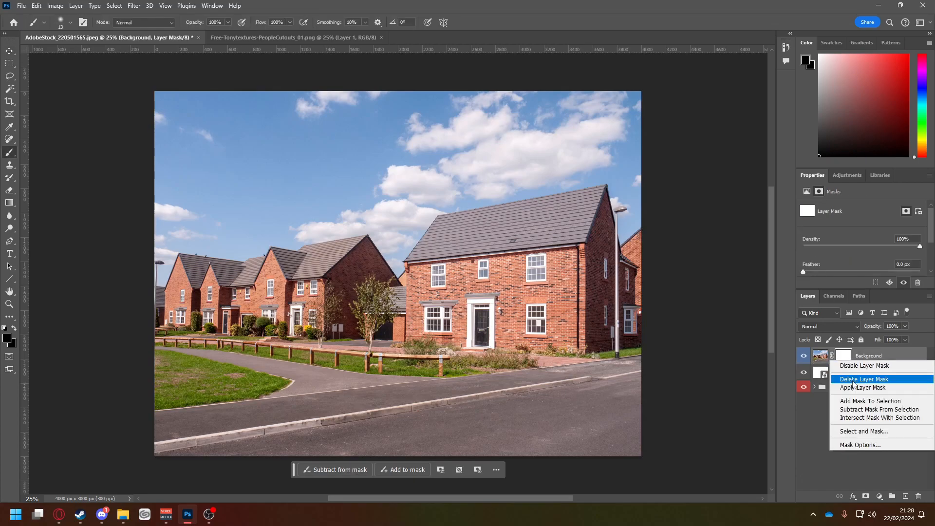
Step: Delete the Background layer's existing mask and add a new white layer mask to it
left_click(864, 379)
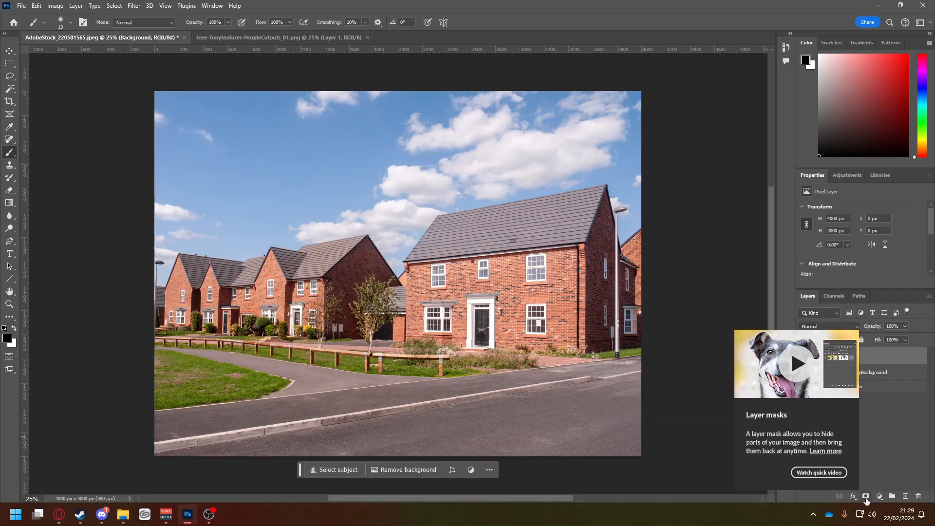
left_click(502, 373)
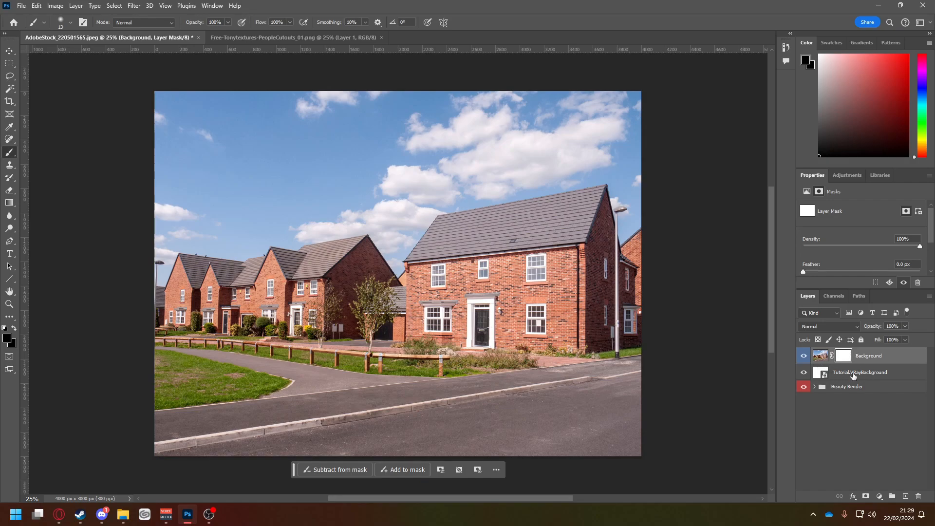
Step: Copy the whole canvas contents of the Tutorial.VRayBackground layer and hide that layer
left_click(853, 375)
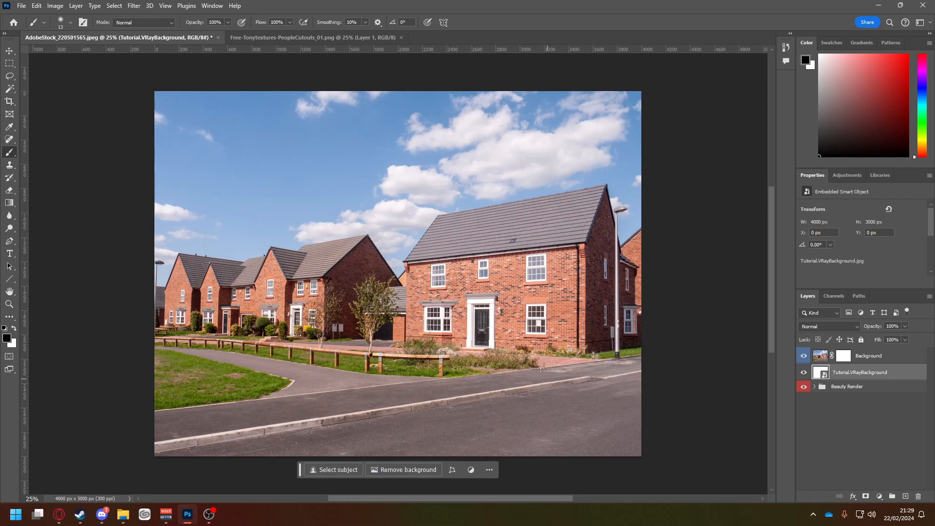
key("ctrl+a")
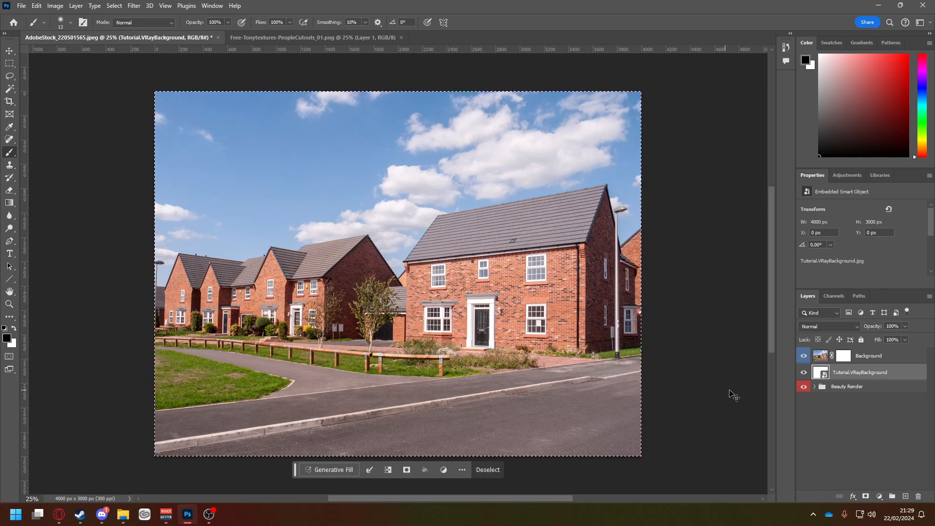
left_click(804, 372)
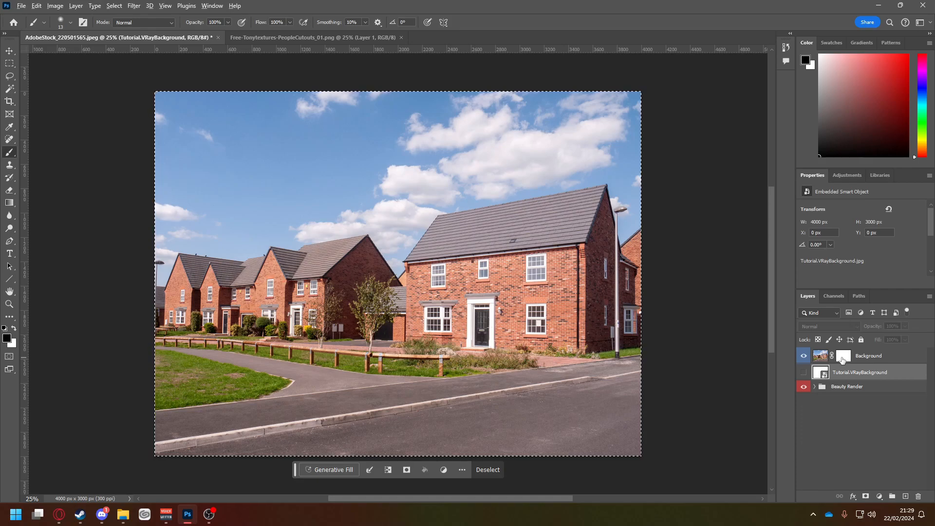
Step: Open the Background layer's mask on its own, paint loose black brush strokes across the house area, and return to the layer image
left_click(843, 359, "alt")
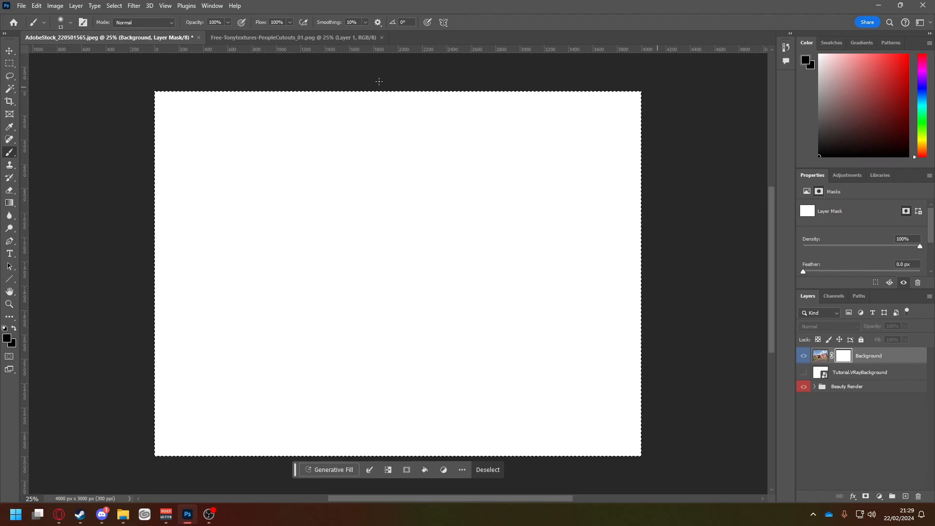
mouse_move(555, 265)
left_mouse_down()
mouse_move(371, 341)
mouse_move(495, 293)
mouse_move(613, 319)
mouse_move(551, 276)
mouse_move(435, 369)
mouse_move(519, 315)
mouse_move(594, 301)
mouse_move(479, 393)
mouse_move(510, 277)
left_mouse_up()
left_click(820, 355)
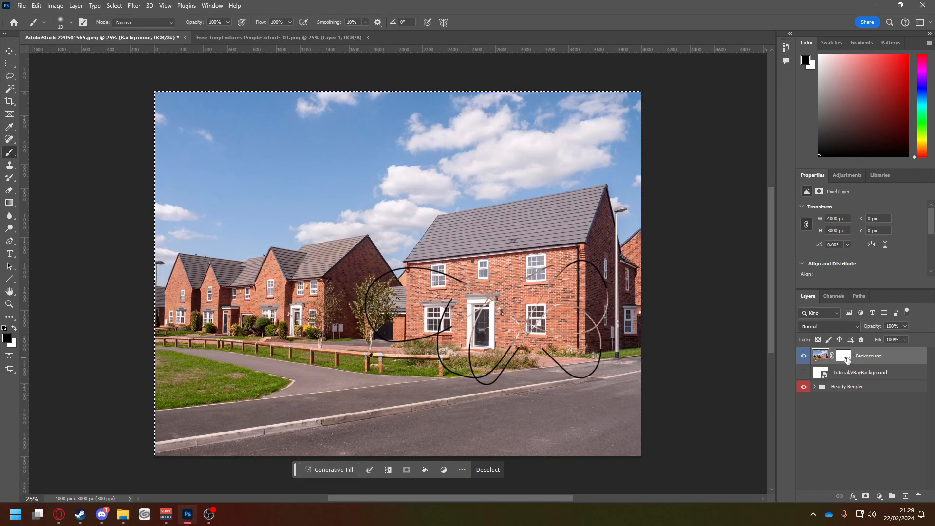
Step: Delete the scribbled mask from the Background layer and add a fresh white layer mask
left_click(847, 359)
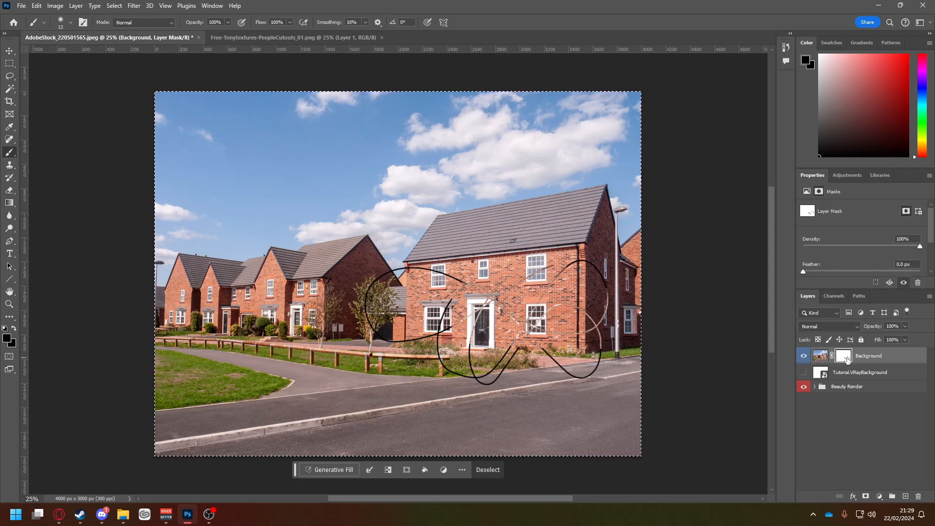
right_click(847, 359)
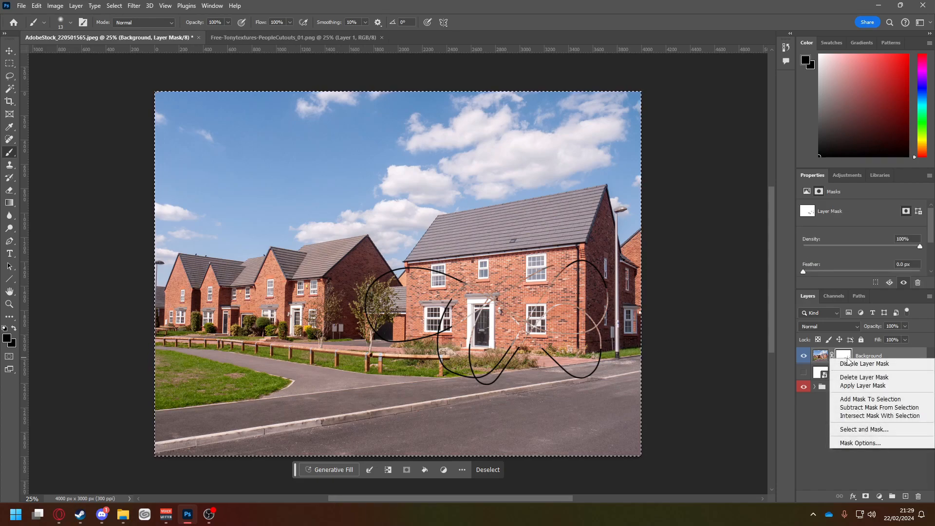
left_click(865, 378)
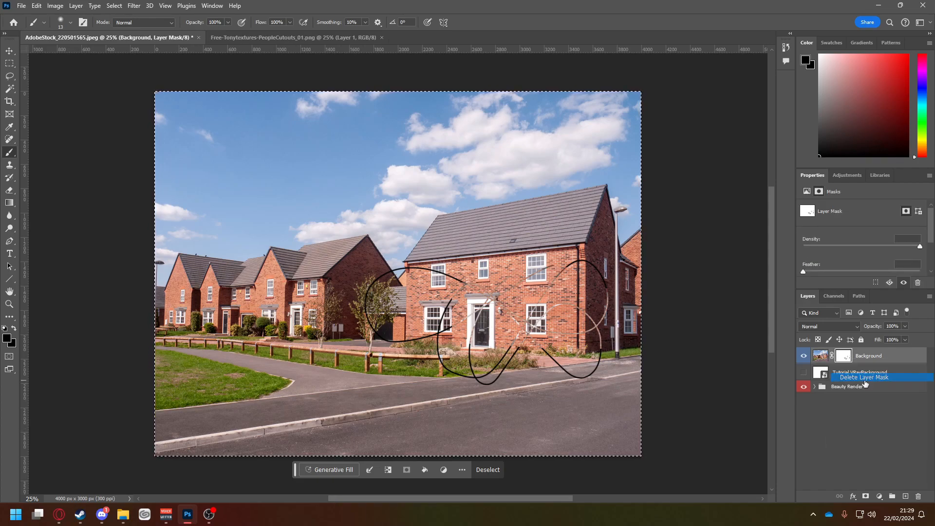
left_click(866, 496)
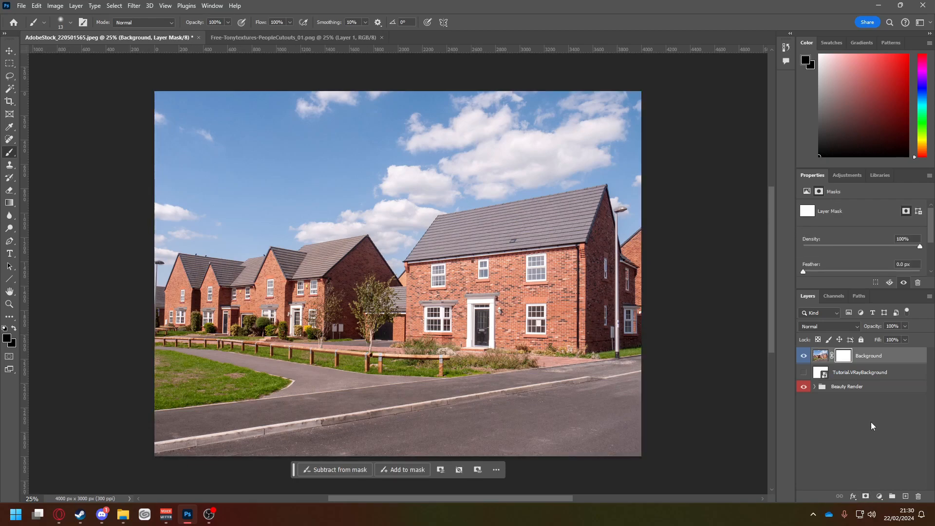
Step: Paste the copied VRayBackground image into the Background layer's mask and return to the composite view
left_click(846, 359, "alt")
key("ctrl+v")
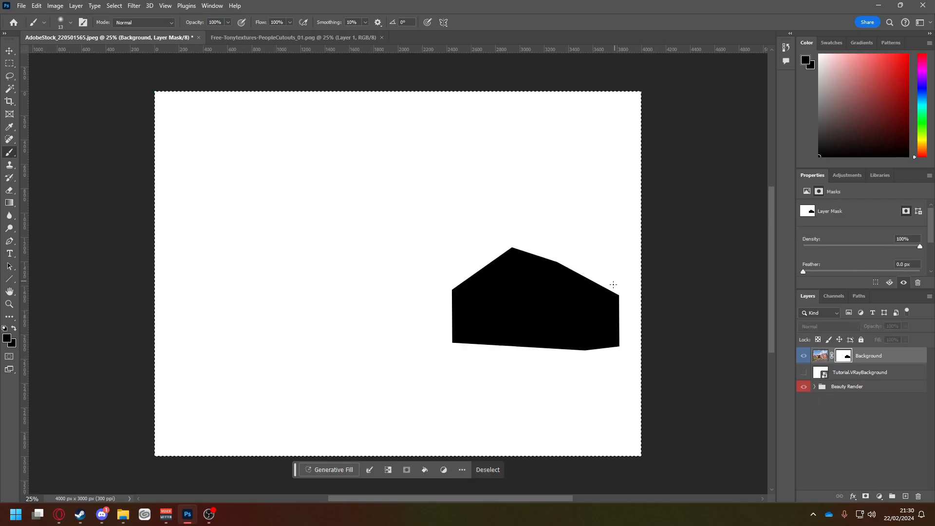
key("Return")
left_click(823, 360)
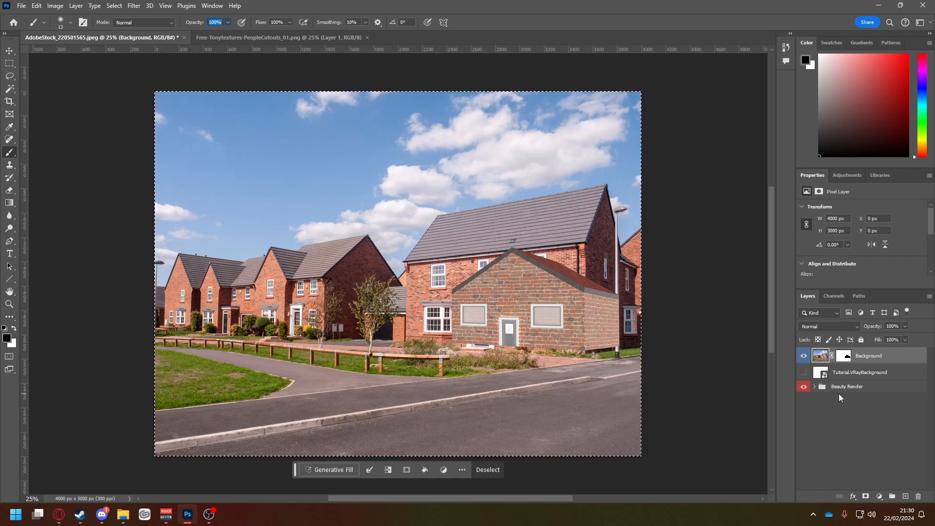
Step: Delete the Tutorial.VRayBackground layer and clear the canvas selection
left_click(853, 372)
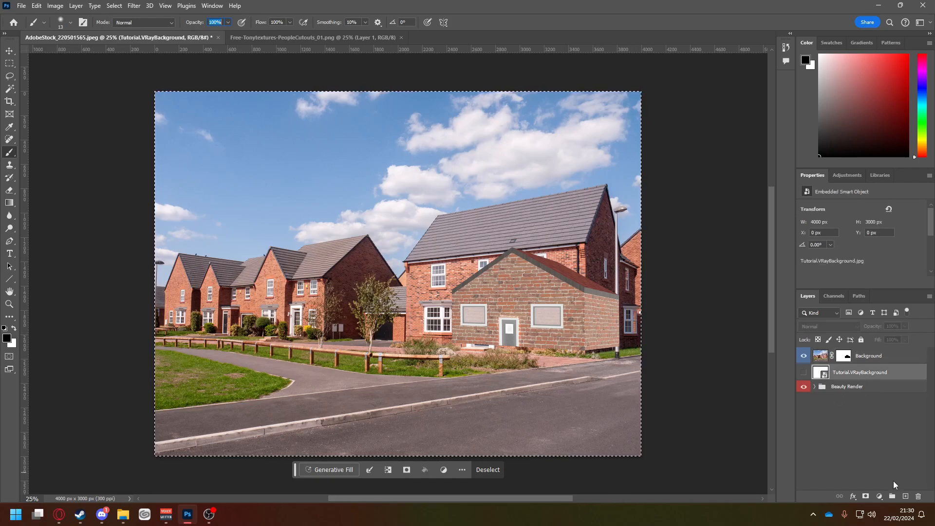
left_click(918, 497)
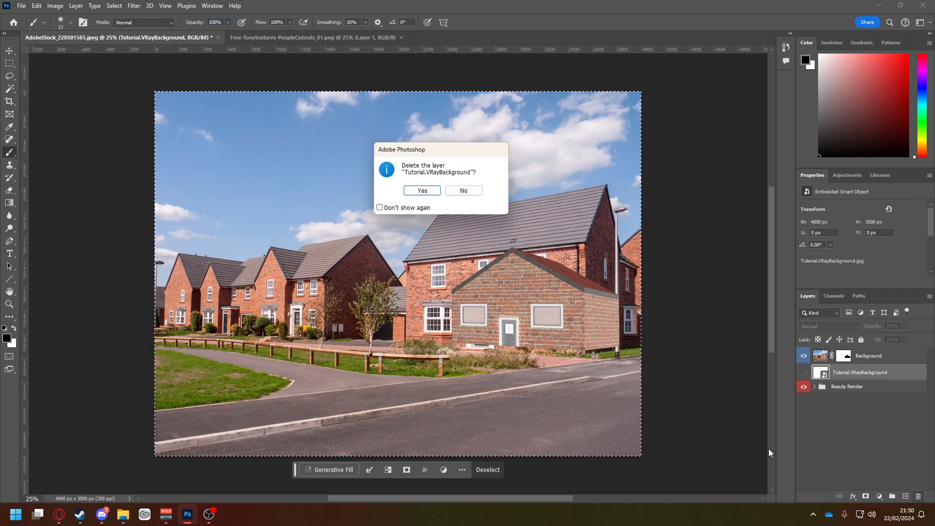
left_click(423, 191)
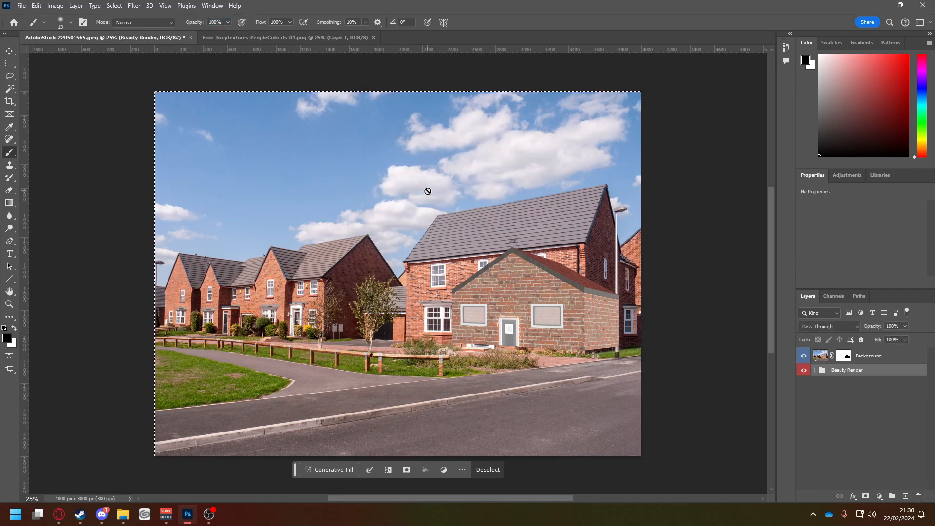
key("ctrl+d")
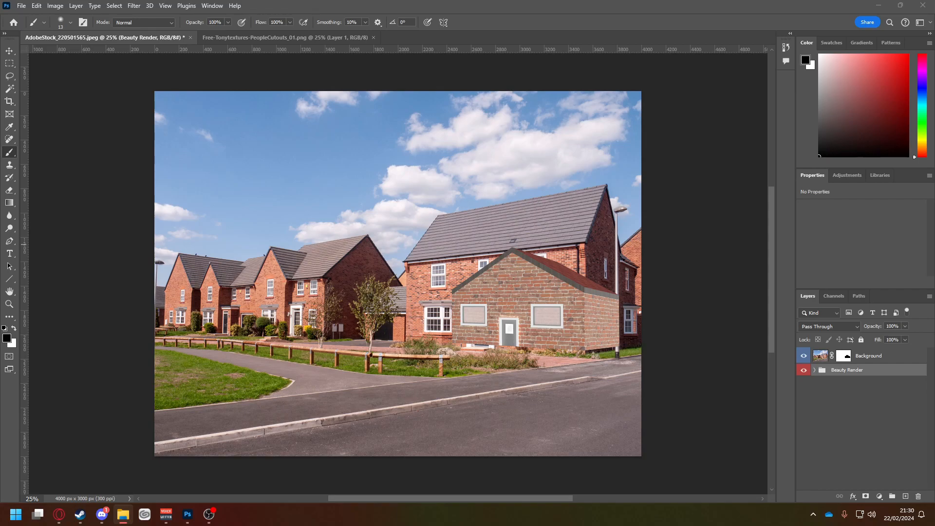
Step: Place the Tutorial.MultiMatteElement and Tutorial.VRayMtlID images at full canvas size between the Background layer and the Beauty Render group
left_click_drag(743, 227, 571, 215)
key("Return")
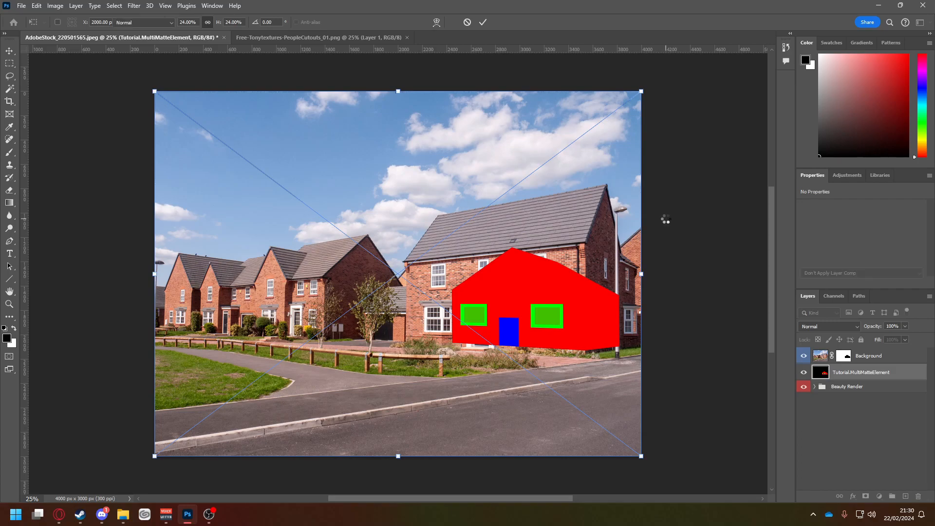
key("Return")
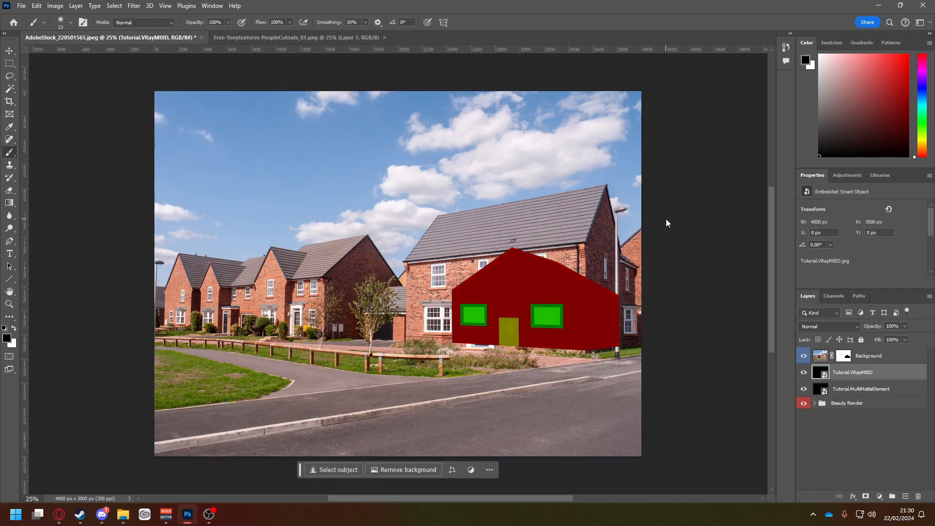
Step: Group the VRayMtlID and MultiMatteElement layers as Masks and give the group a violet color label
left_click(850, 390, "shift")
left_click(893, 496)
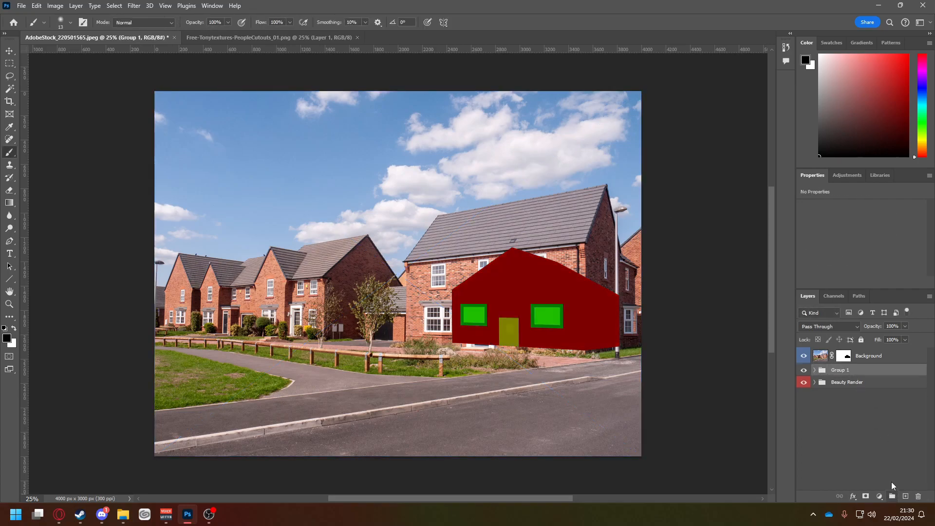
double_click(840, 370)
type("Masks")
key("Return")
right_click(840, 374)
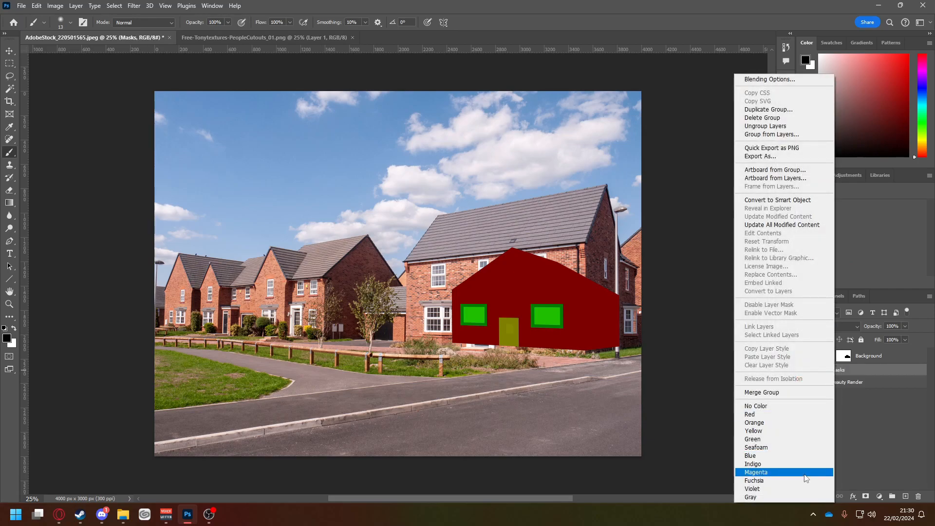
left_click(779, 487)
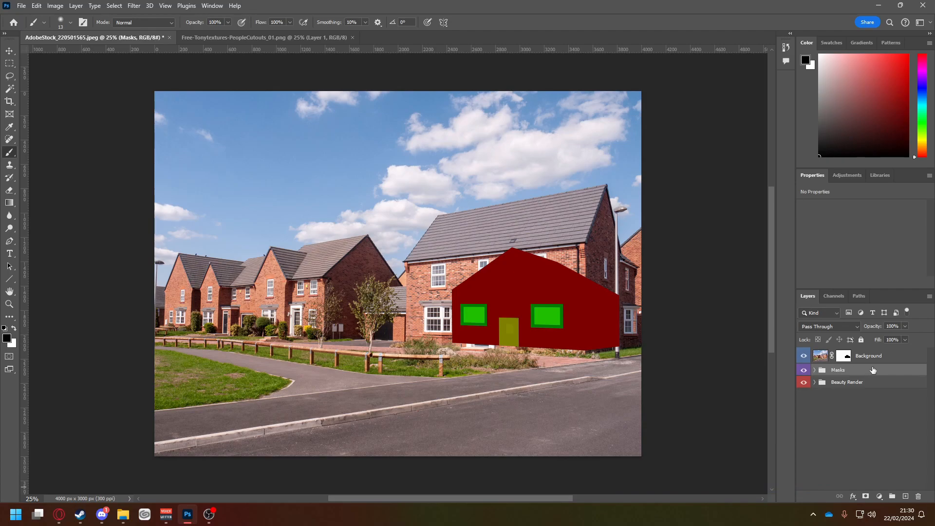
Step: Move the Background layer below the Masks group, then expand the group and toggle its visibility to compare
left_click_drag(876, 359, 874, 377)
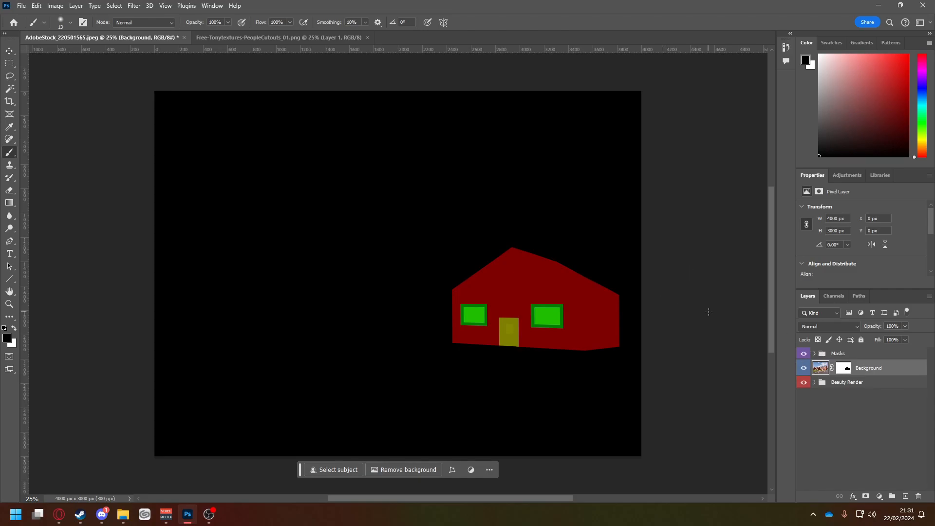
left_click(804, 354)
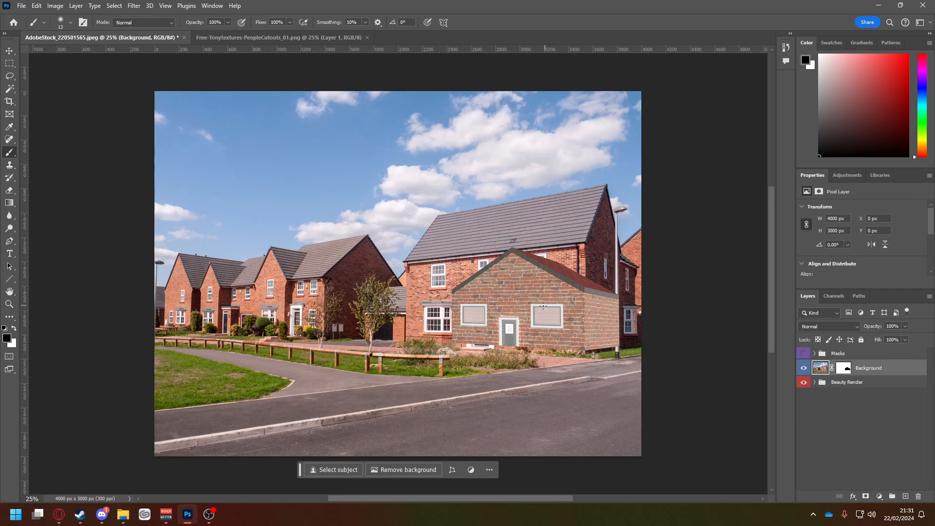
left_click(814, 354)
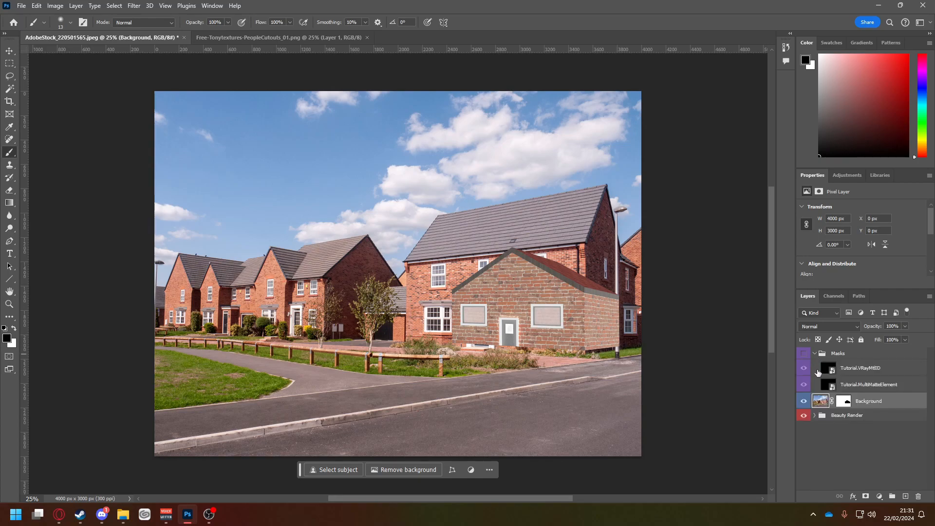
left_click(805, 354)
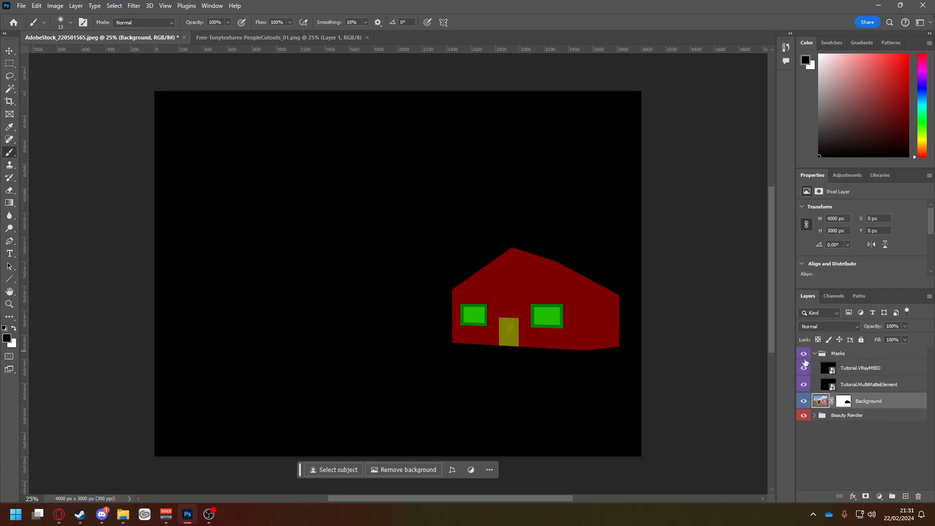
Step: Hide MultiMatteElement, select both bright green window panes on VRayMtlID with the Magic Wand, and add a layer mask from the selection
left_click(853, 372)
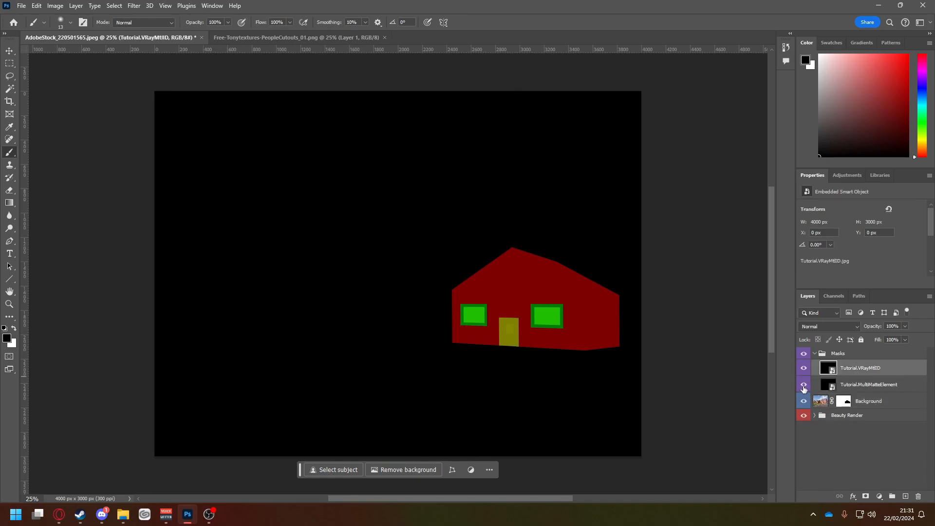
left_click(804, 386)
left_click(9, 89)
left_click(550, 322)
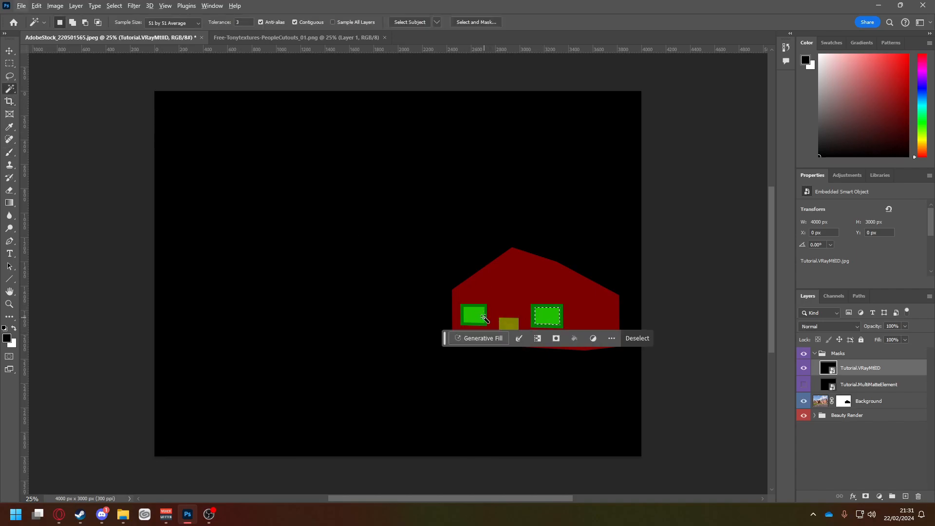
left_click(484, 318, "shift")
left_click(557, 340)
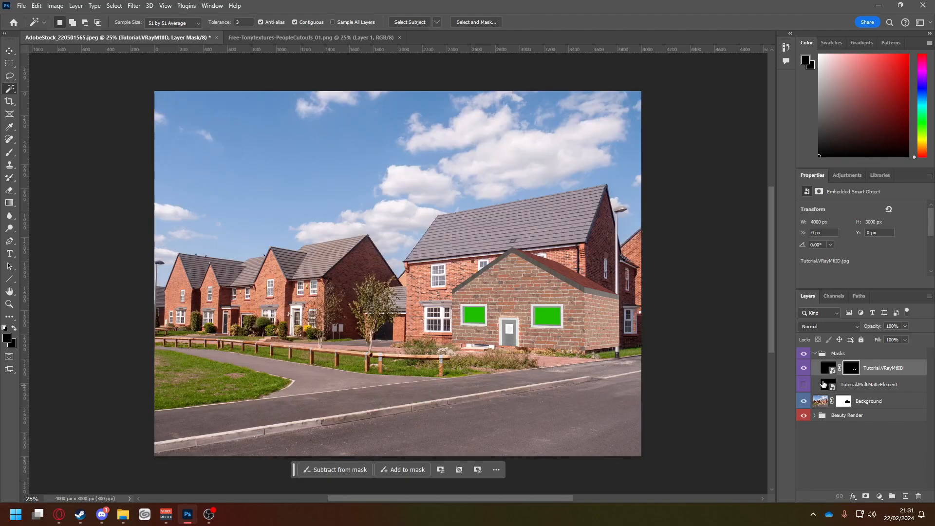
Step: Expand the Beauty Render group and move the window mask from VRayMtlID onto the Tutorial.VRaySpecular layer
left_click(814, 415)
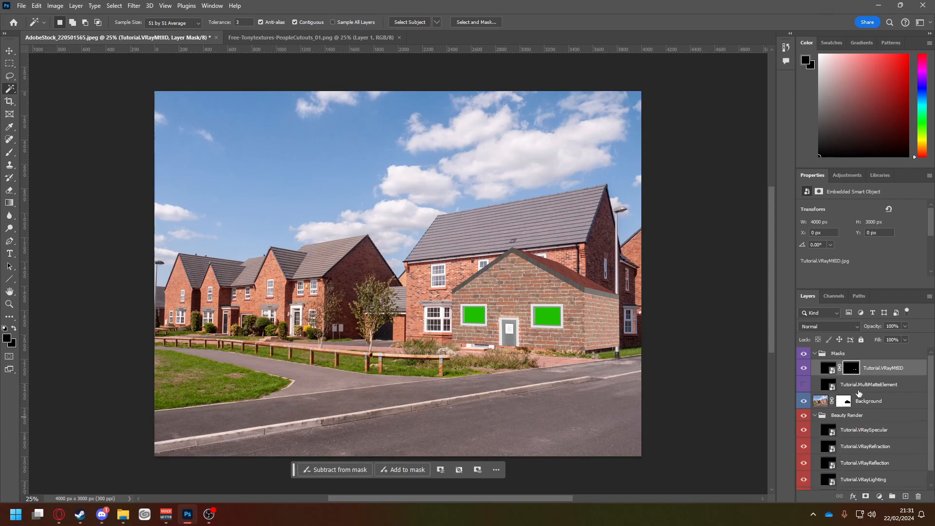
left_click_drag(851, 372, 856, 432)
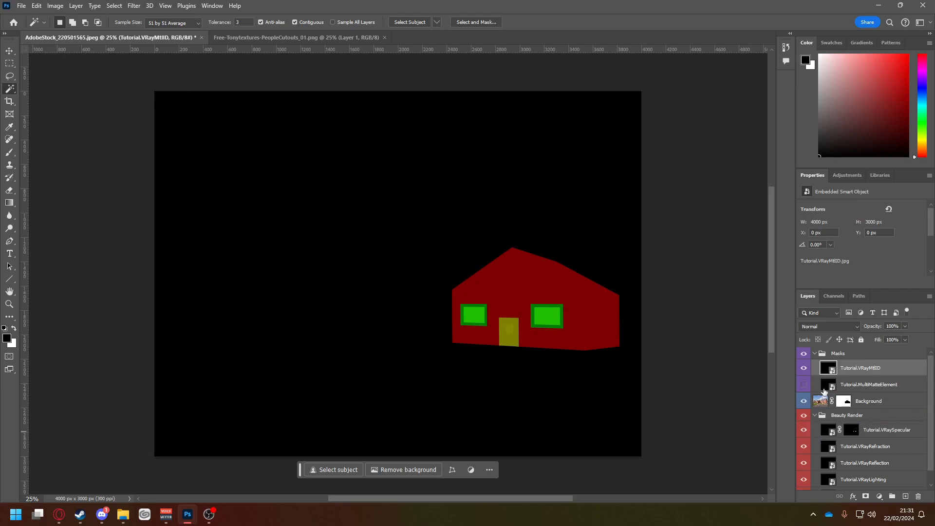
Step: Hide the Masks group and discard the window mask from the Tutorial.VRaySpecular layer
left_click(804, 354)
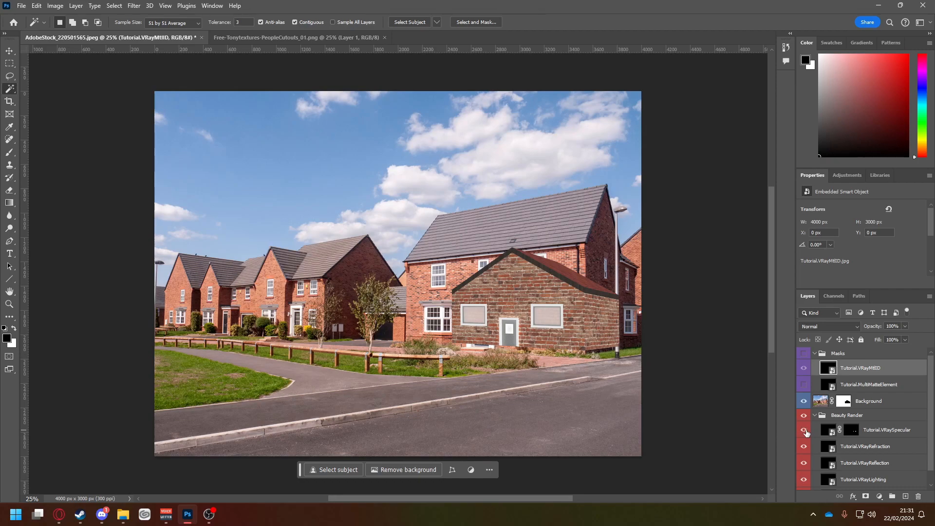
left_click(804, 430)
left_click(852, 429)
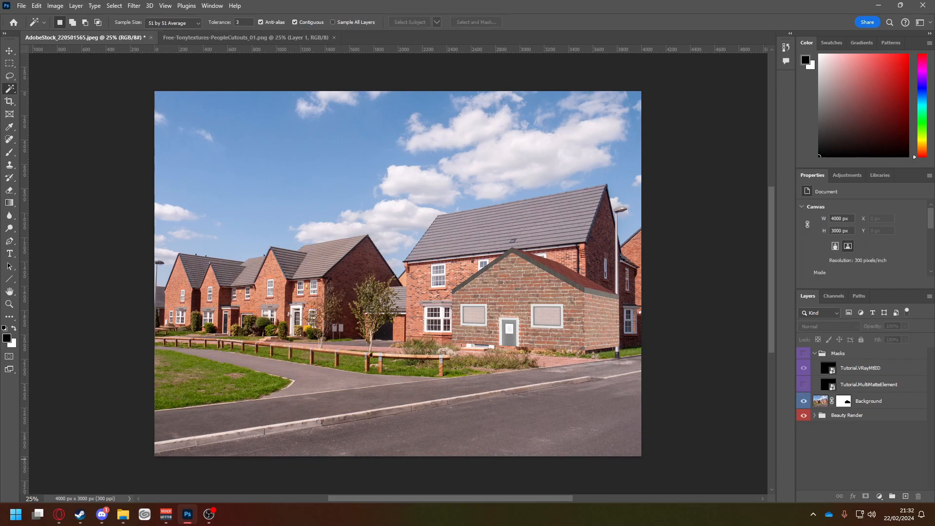
Step: Collapse the Masks group and place the Tutorial.Alpha image at full canvas size above it
key("alt+Tab")
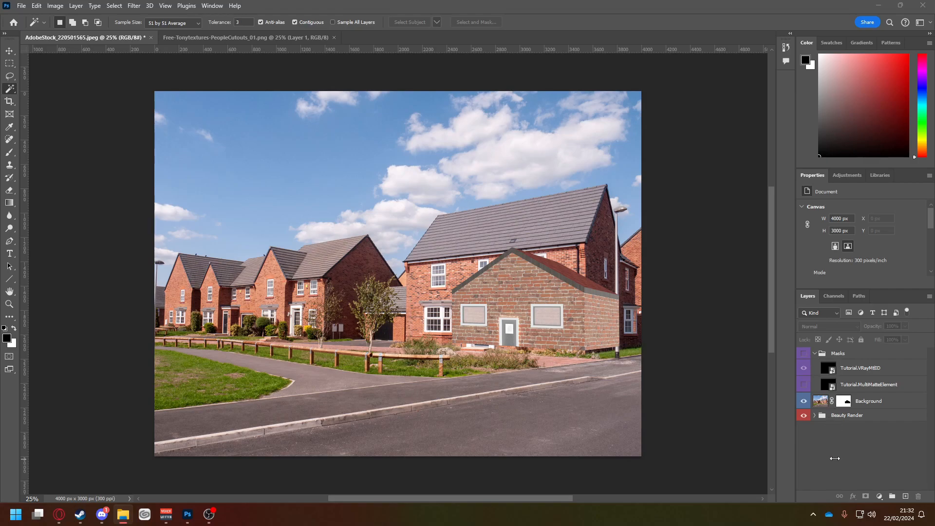
left_click(816, 353)
left_click(815, 354)
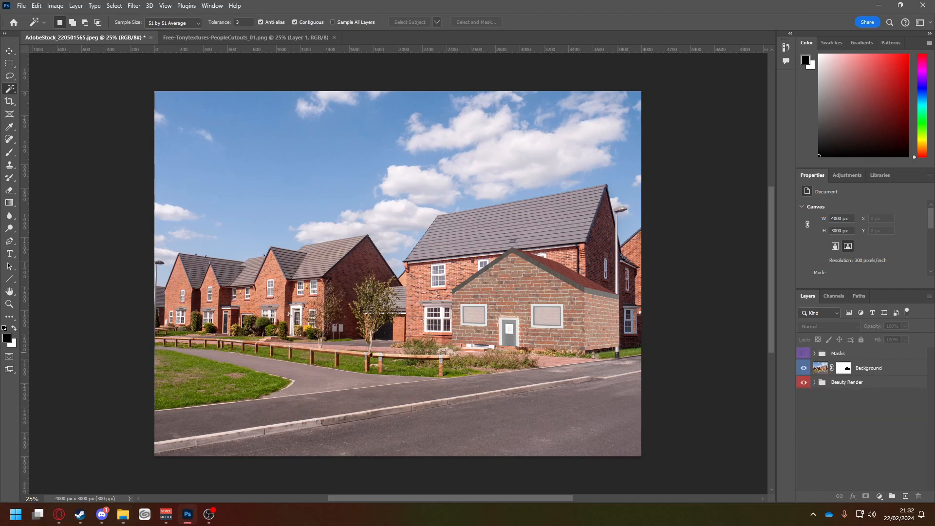
left_click_drag(934, 282, 513, 253)
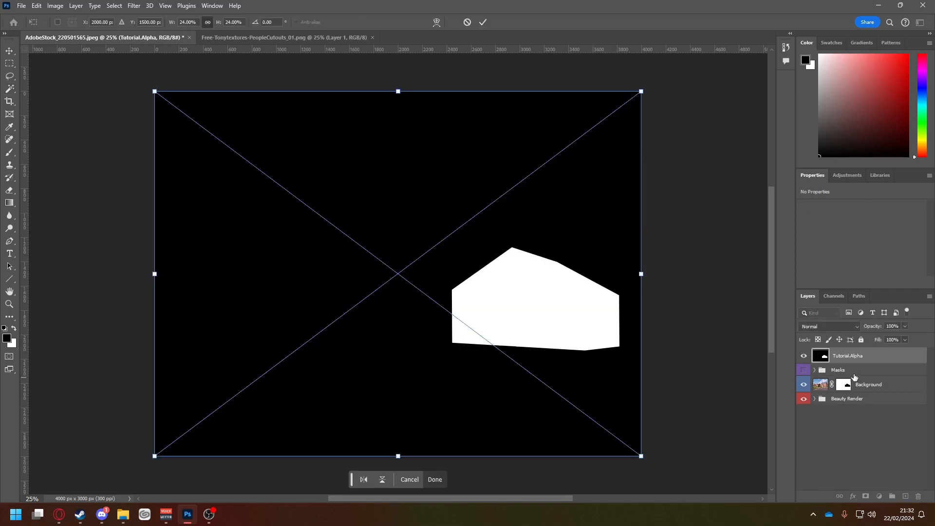
key("Return")
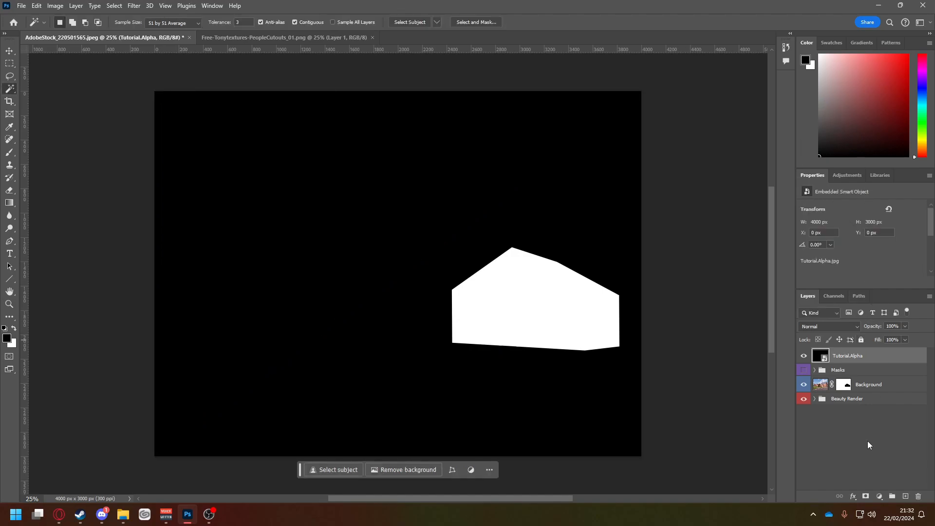
Step: Add an Invert adjustment layer above Tutorial.Alpha and check its effect with Tutorial.Alpha hidden and shown
left_click(881, 498)
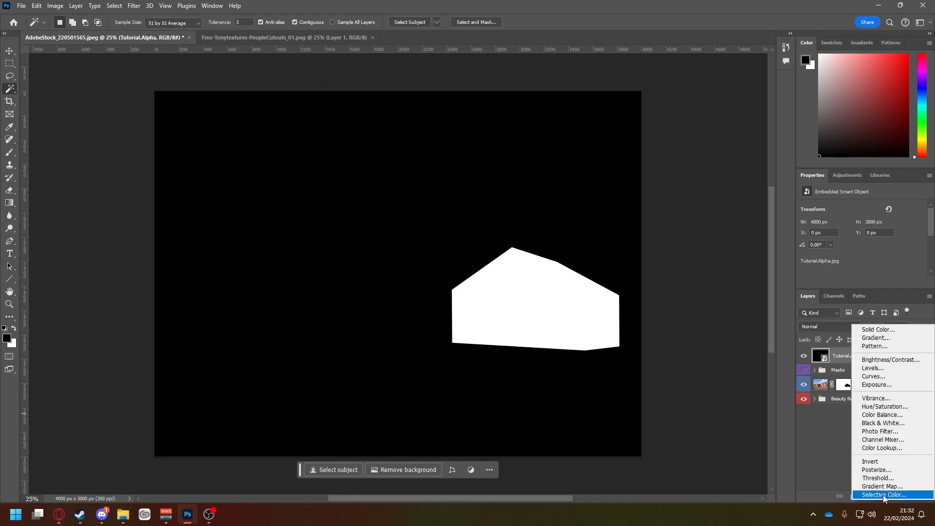
left_click(878, 498)
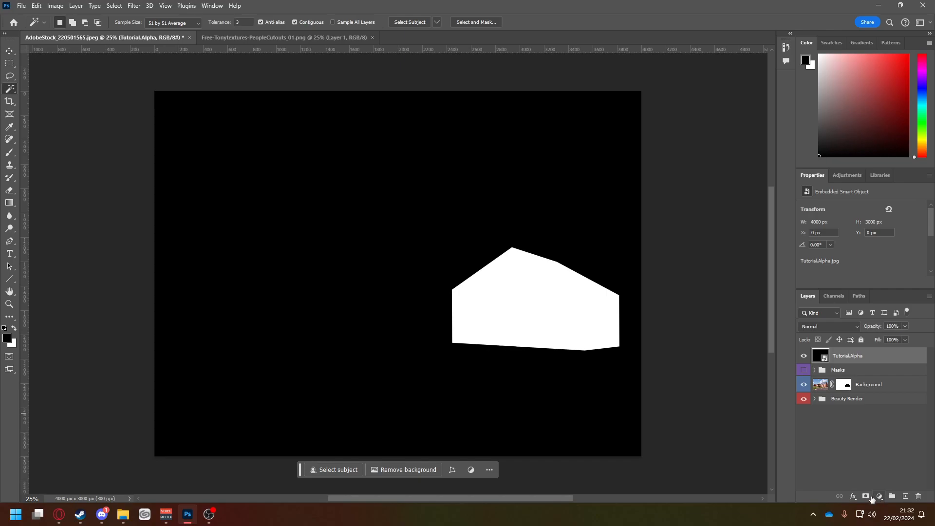
left_click(879, 497)
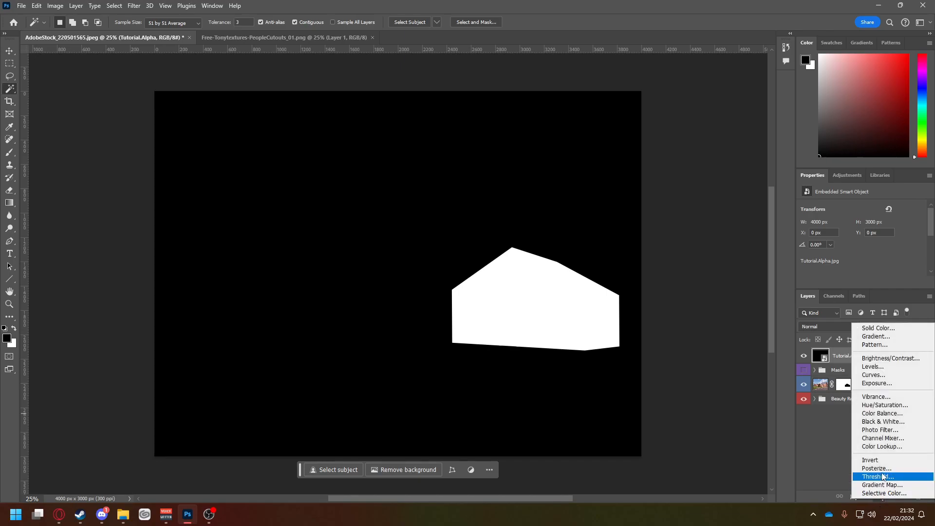
left_click(886, 461)
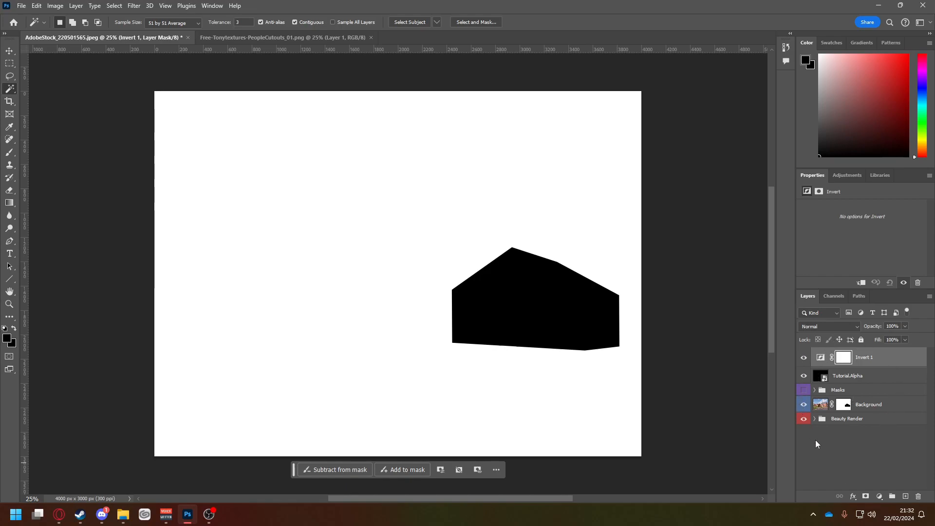
left_click(803, 376)
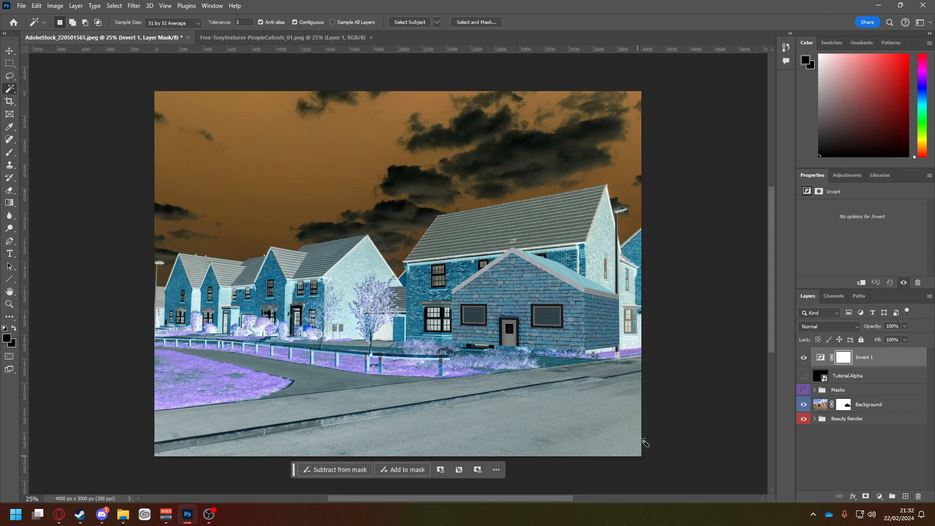
left_click(804, 375)
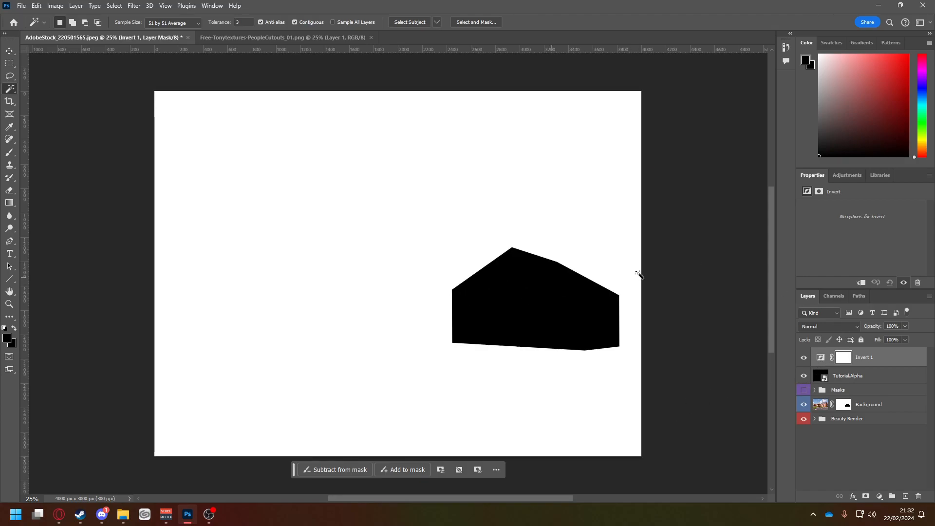
Step: Clip the Invert 1 adjustment to Tutorial.Alpha and merge the two layers into one
left_click(10, 51)
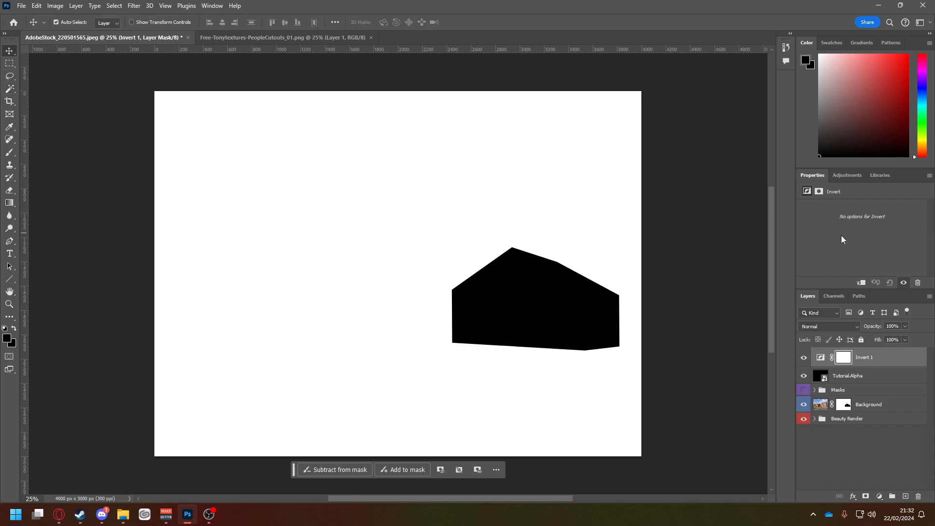
left_click_drag(855, 355, 858, 367)
left_click(858, 366, "alt")
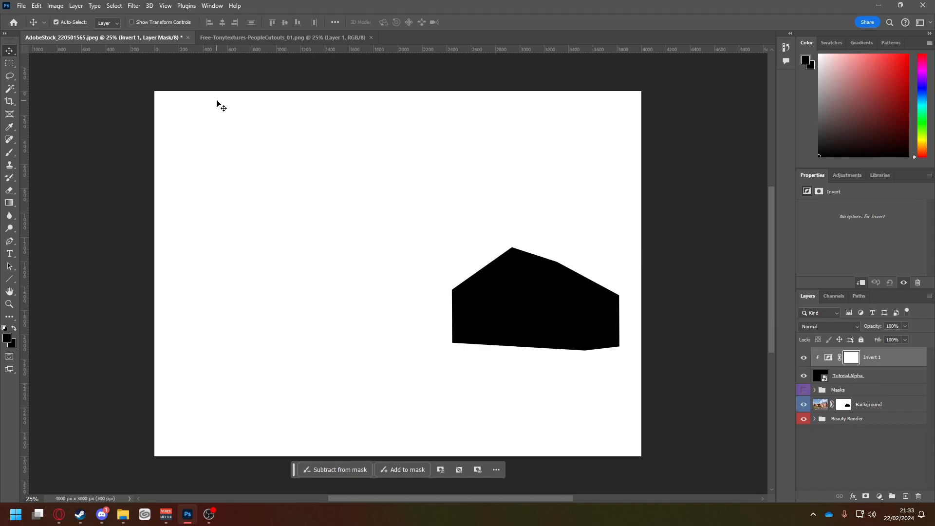
left_click(883, 377)
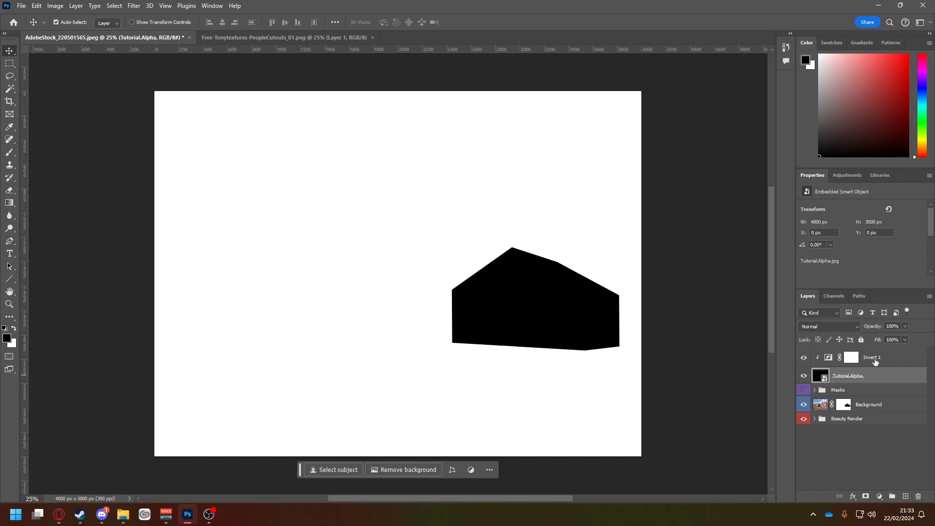
left_click(875, 363, "shift")
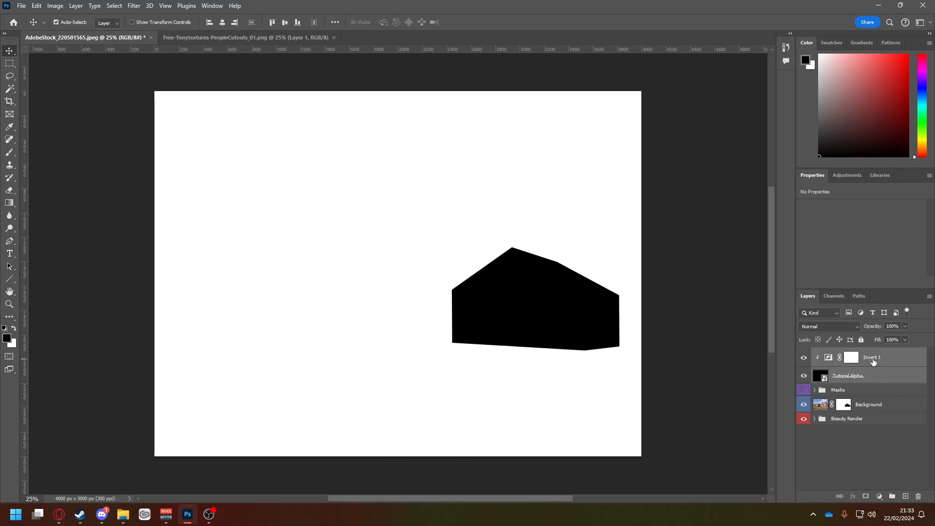
right_click(873, 361)
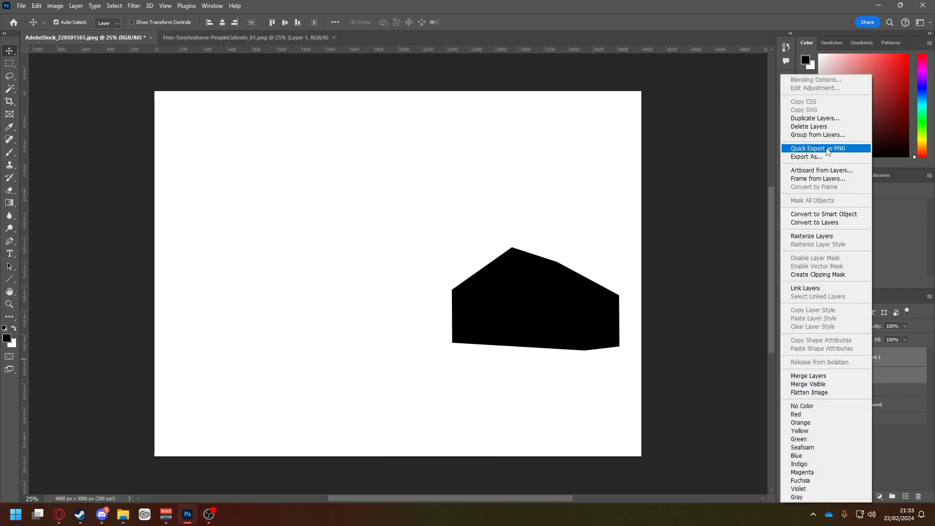
left_click(810, 377)
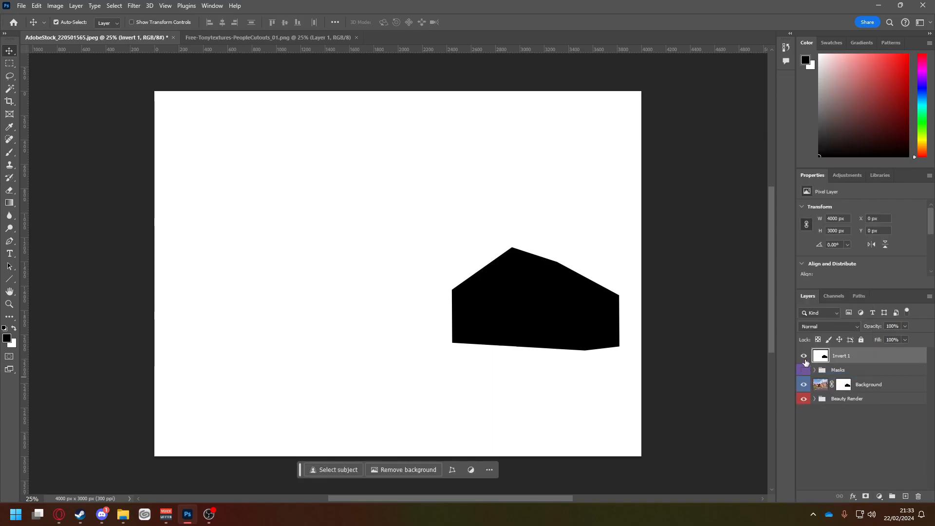
Step: Compare the image with the merged Invert 1 layer hidden and shown, and delete that layer
left_click(804, 356)
left_click(804, 357)
left_click(860, 387)
left_click(851, 357)
left_click(920, 500)
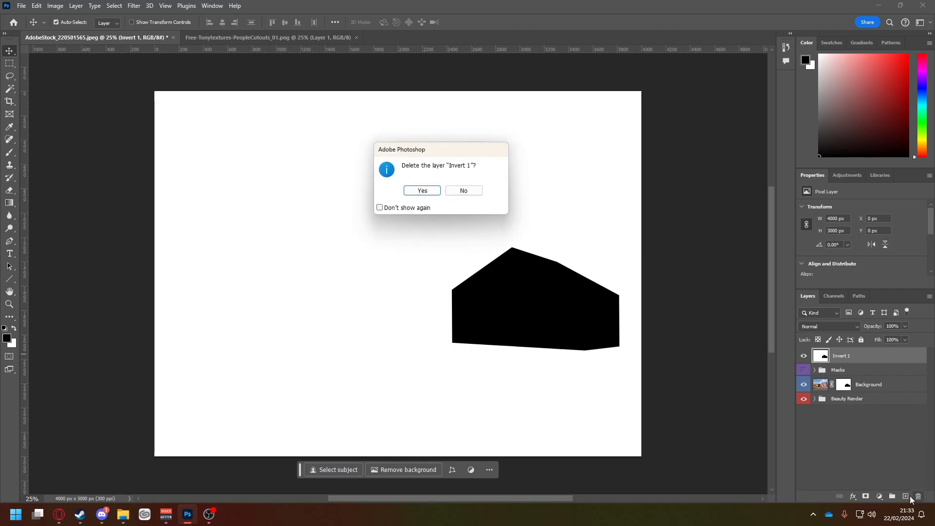
left_click(424, 191)
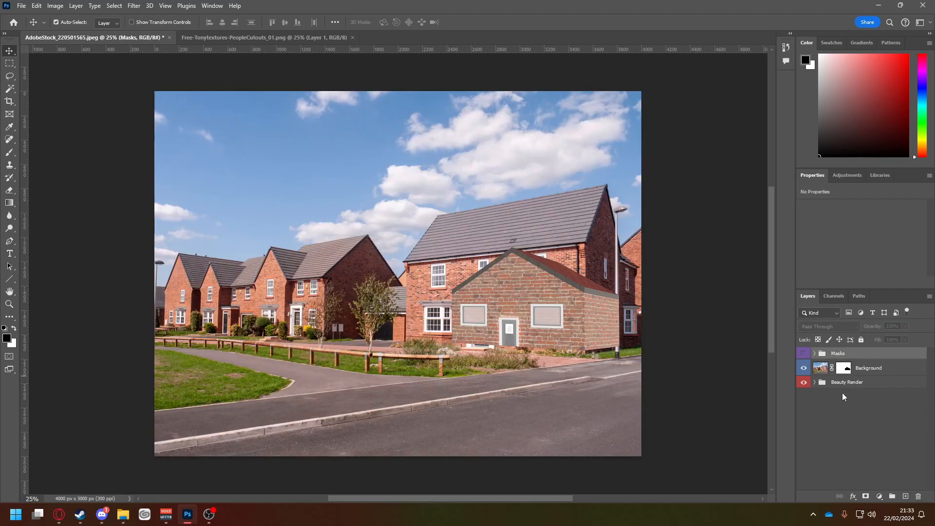
Step: Expand the Beauty Render group and compare the house with the VRayGlobalIllumination, VRayLighting and VRayReflection passes each hidden and shown
left_click(817, 388)
left_click(815, 385)
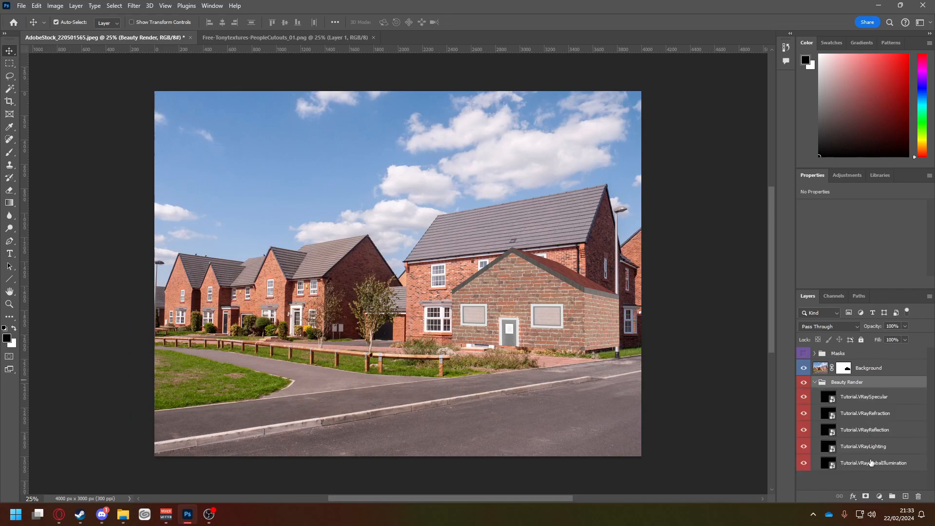
left_click(804, 465)
left_click(804, 464)
left_click(803, 447)
left_click(803, 447)
left_click(803, 431)
left_click(801, 431)
Step: Compare the house with the Tutorial.VRaySpecular layer hidden and shown several times
left_click(804, 400)
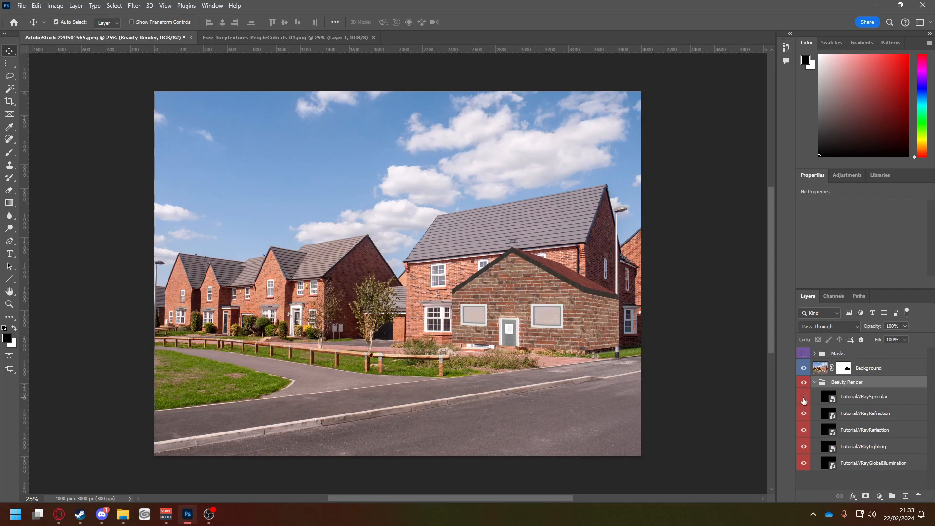
left_click(804, 400)
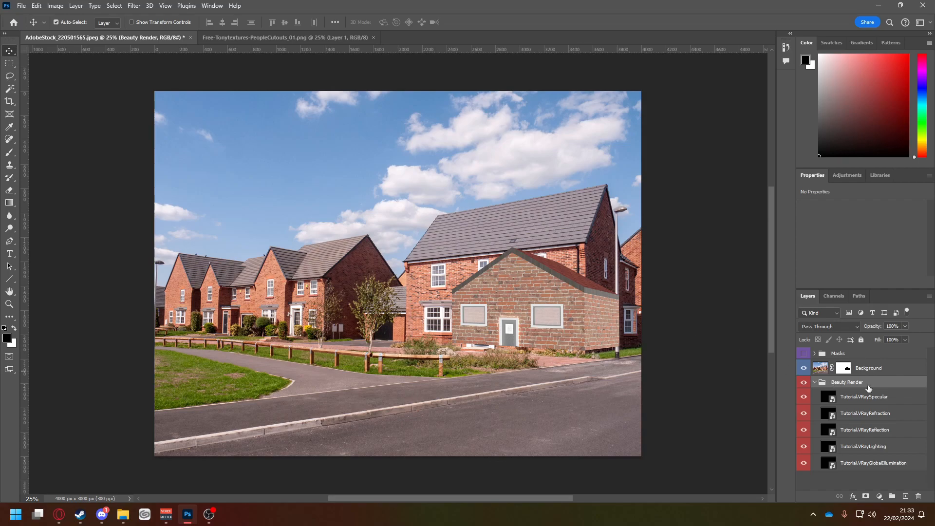
left_click(805, 400)
left_click(805, 400)
left_click(805, 401)
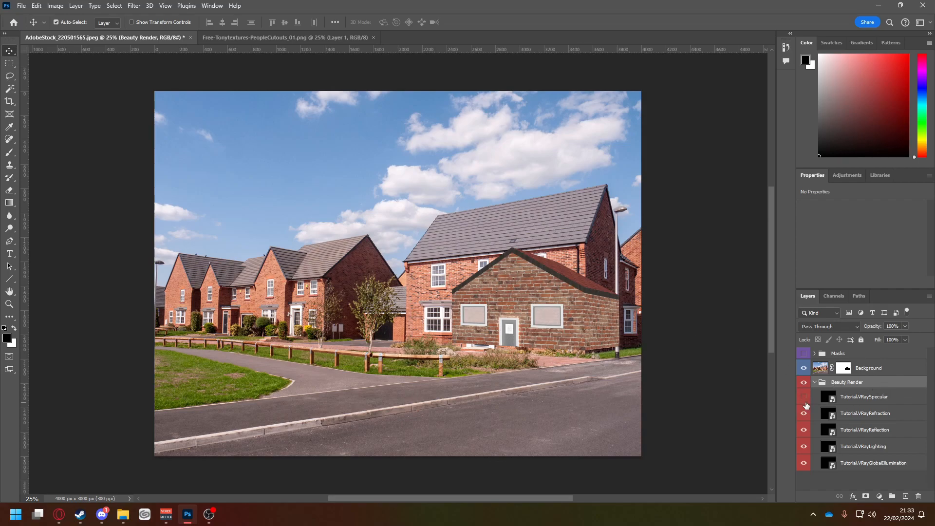
left_click(805, 401)
left_click(804, 400)
left_click(805, 402)
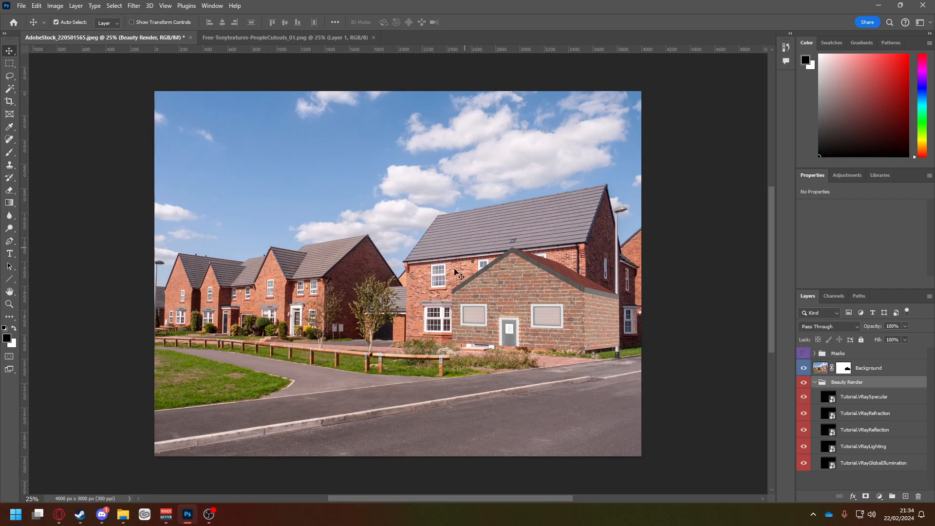
Step: Add a Brightness/Contrast adjustment layer above Tutorial.VRaySpecular and clip it to that layer
left_click(876, 397)
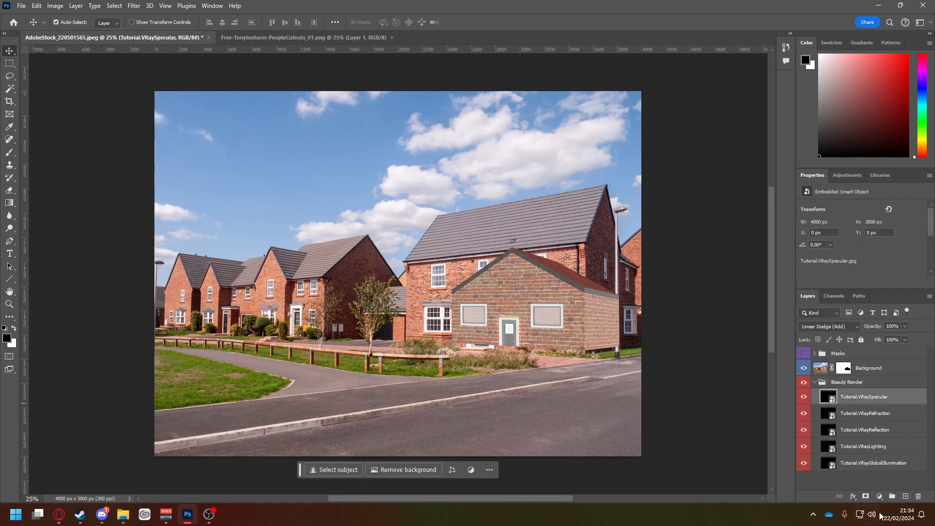
left_click(880, 497)
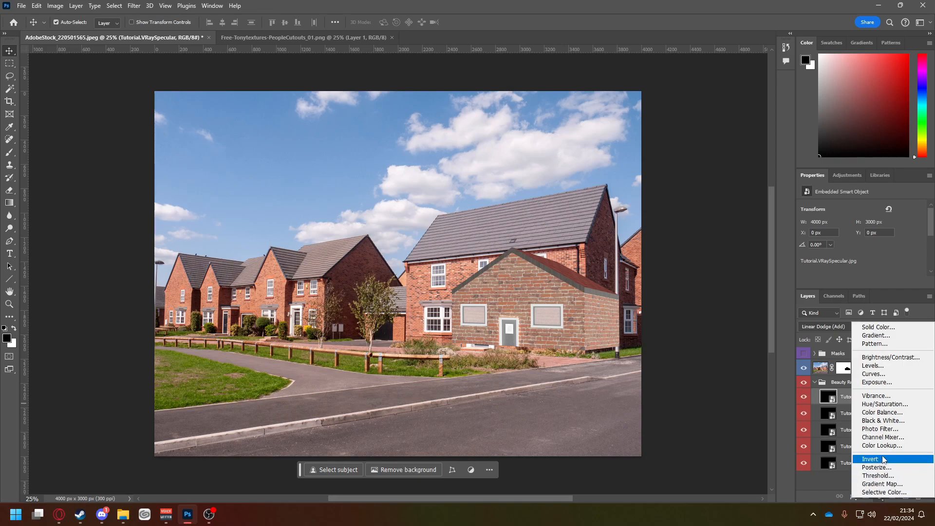
left_click(885, 361)
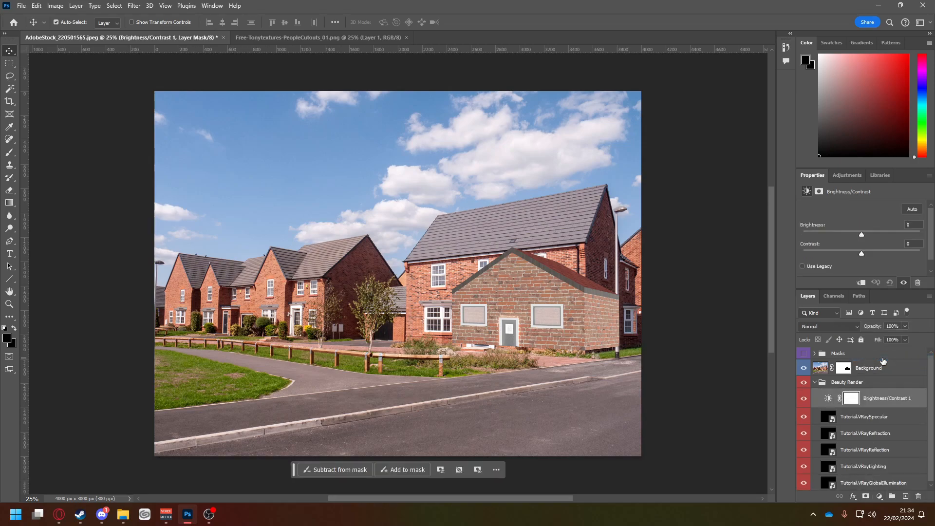
left_click(859, 407, "alt")
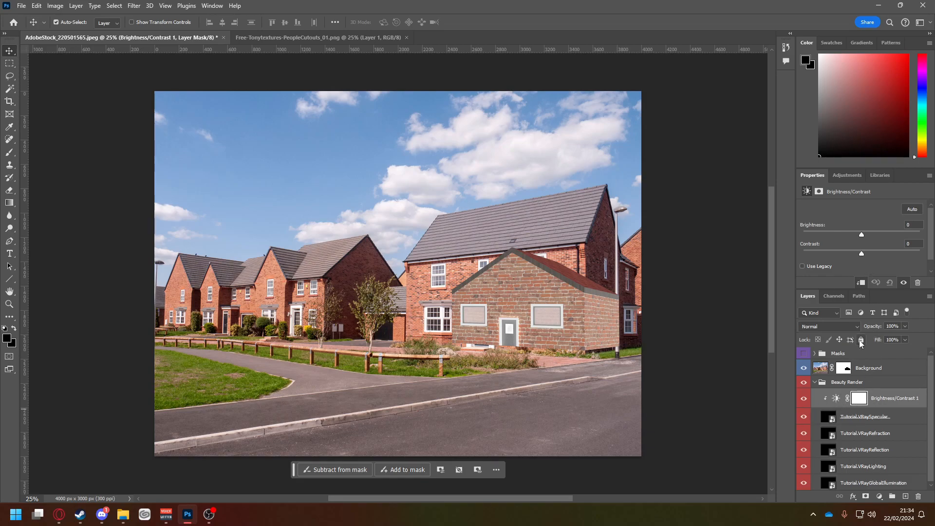
Step: Set the clipped adjustment's brightness to -79 and its contrast to 67
left_click_drag(930, 246, 930, 254)
scroll(907, 236, "up", 1)
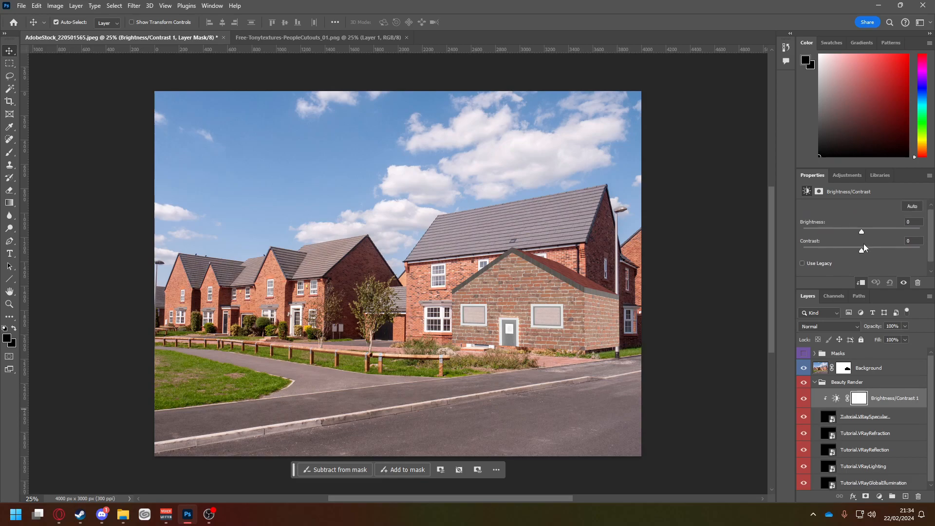
left_click_drag(863, 234, 810, 239)
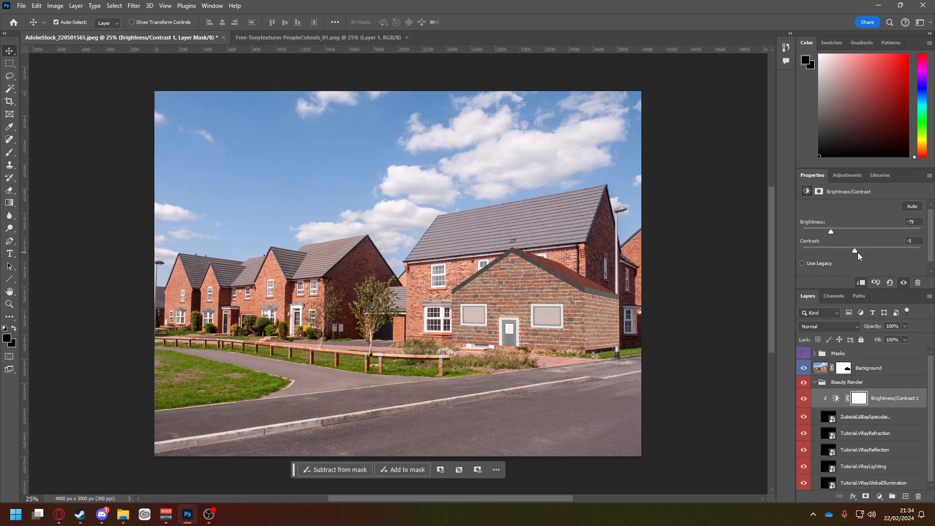
left_click_drag(908, 252, 870, 249)
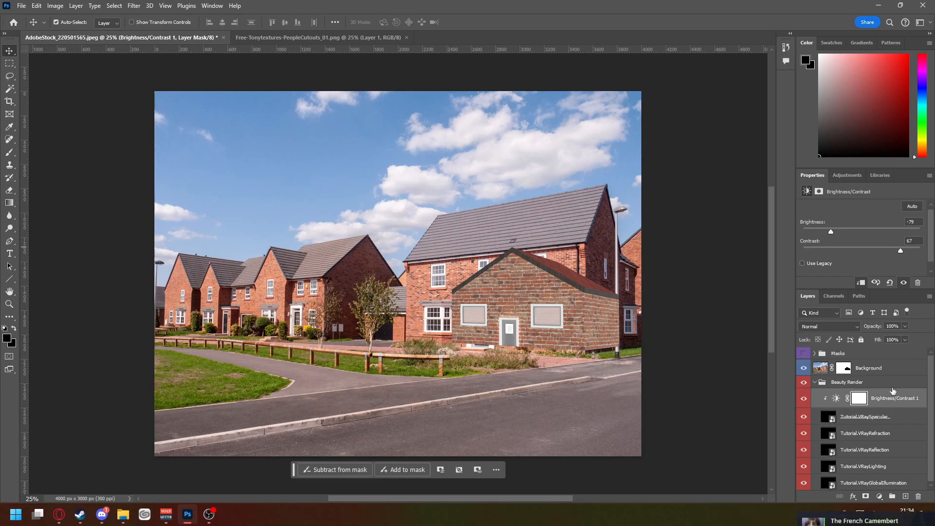
Step: Enlarge the soft brush to 127 px and paint black on the Brightness/Contrast 1 mask over the rendered house's side wall
key("m")
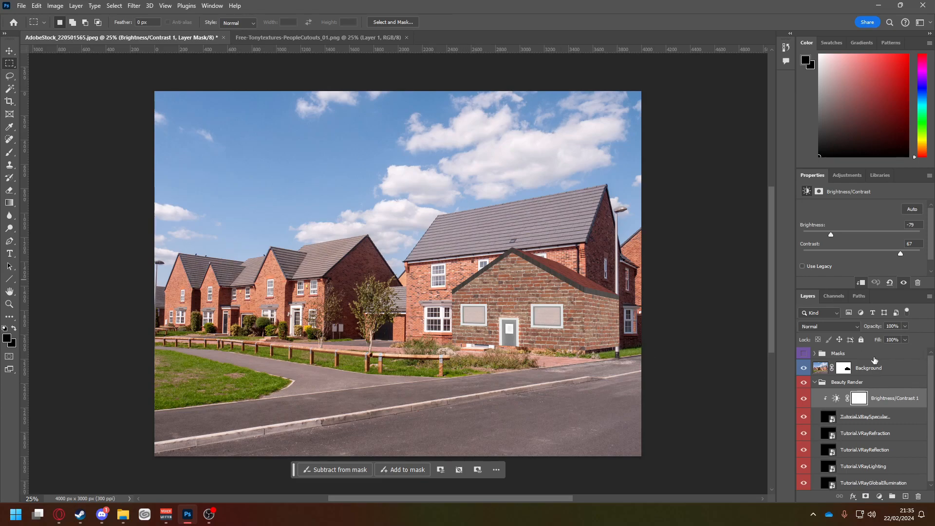
left_click(9, 154)
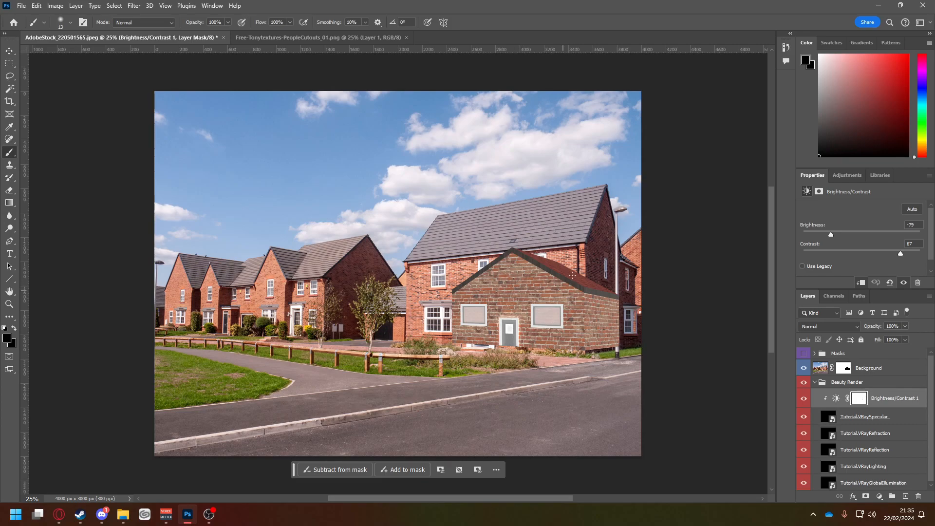
left_click(67, 27)
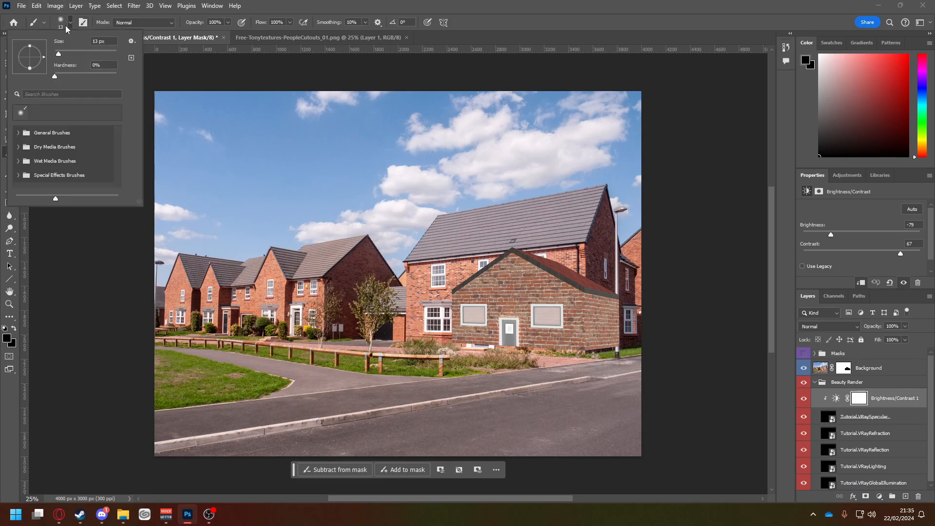
left_click_drag(59, 55, 92, 55)
left_click(627, 303)
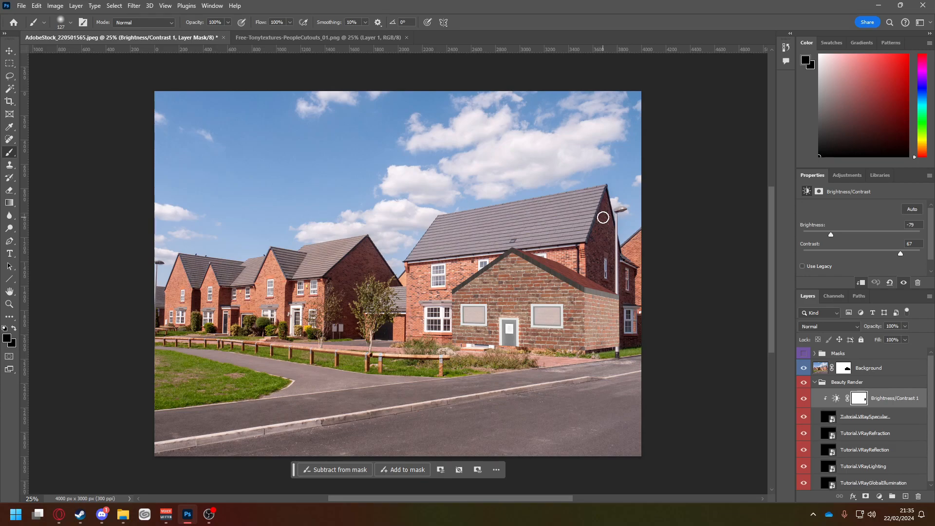
Step: Try brushing black over the house on a new layer clipped to Tutorial.VRaySpecular, and delete that layer
key("ctrl+2")
left_click_drag(510, 254, 461, 308)
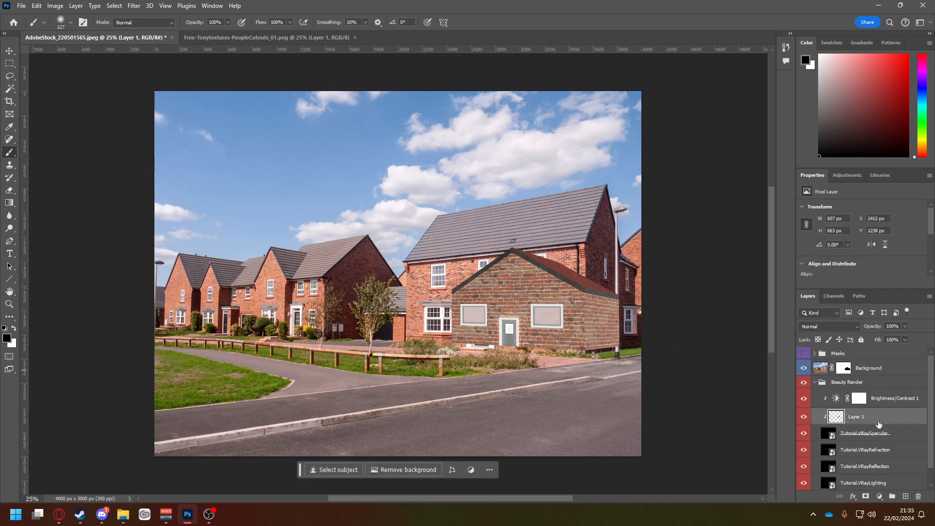
left_click(918, 502)
left_click(420, 191)
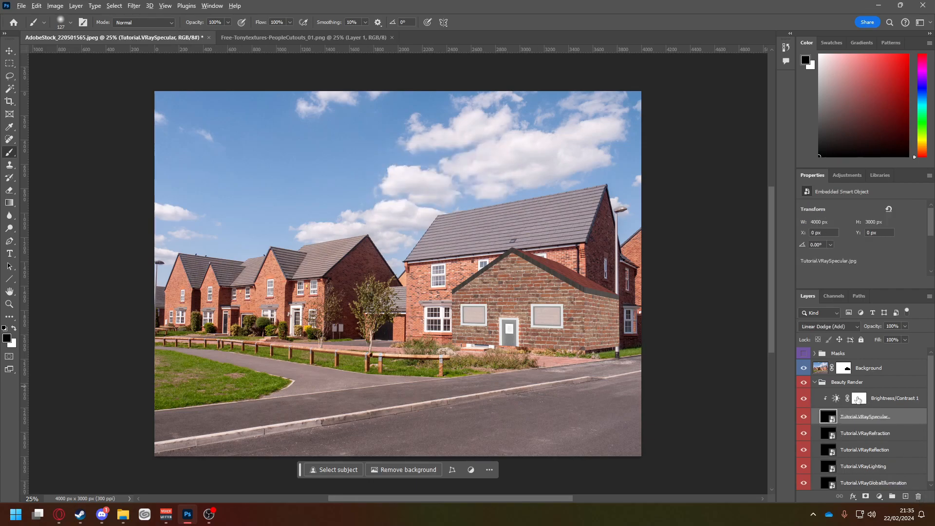
Step: Inspect the Brightness/Contrast 1 layer mask on its own, and paint black on it over the rendered house's walls
left_click(858, 400, "alt")
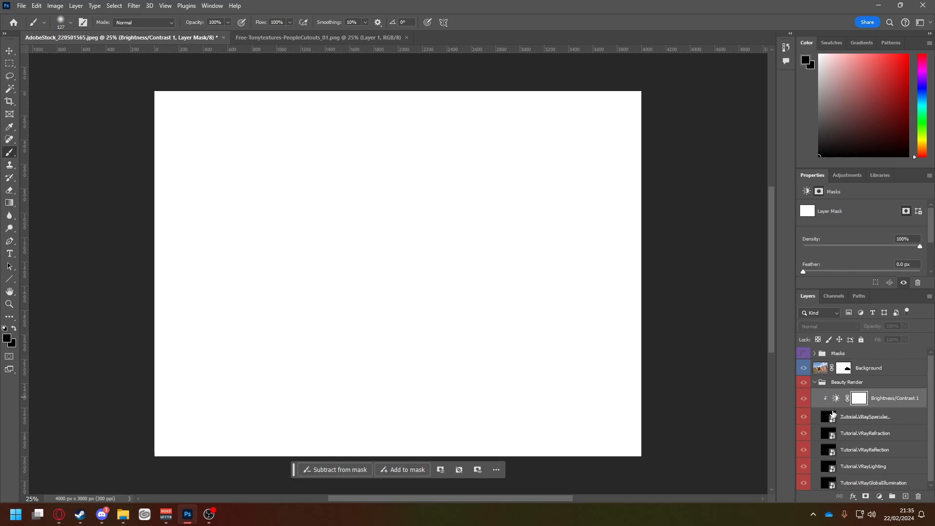
left_click(859, 399, "alt")
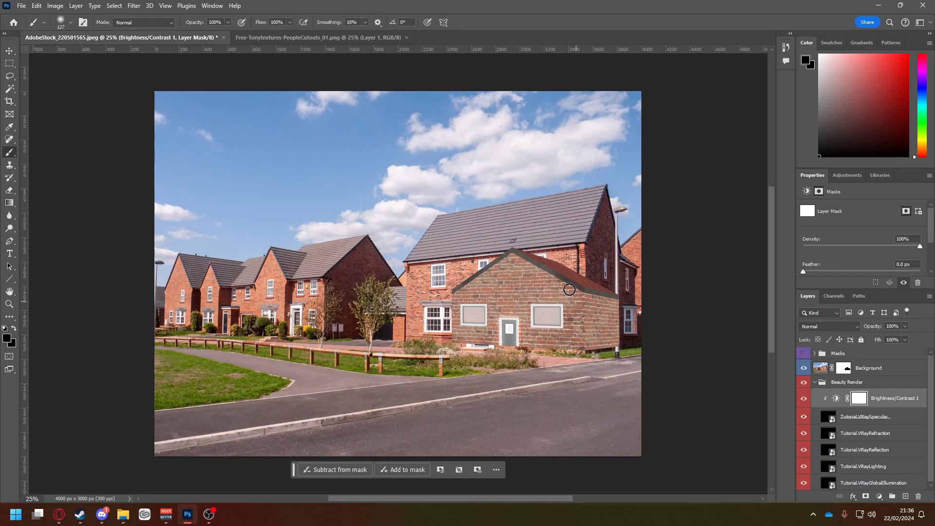
left_click_drag(545, 366, 463, 278)
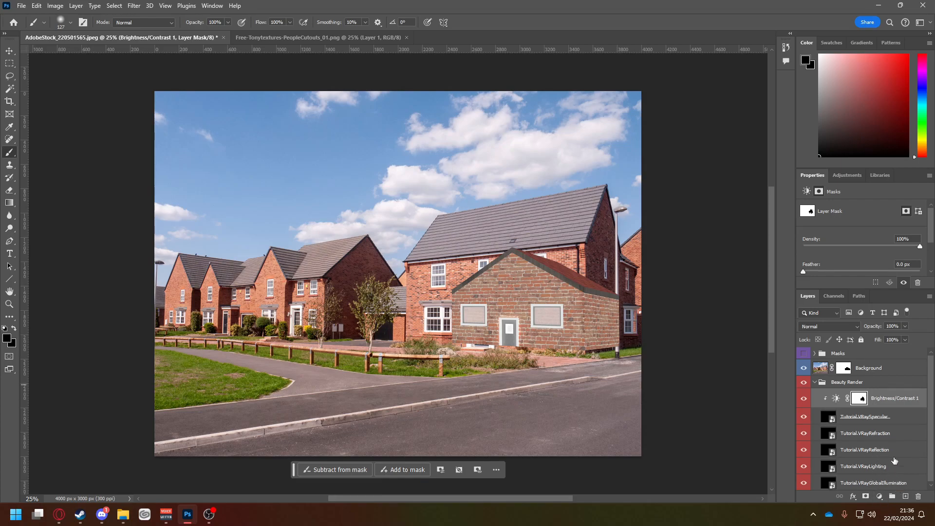
Step: Hide the Brightness/Contrast 1 adjustment and add a Hue/Saturation adjustment clipped to Tutorial.VRaySpecular
left_click(803, 398)
left_click(888, 424)
left_click(880, 497)
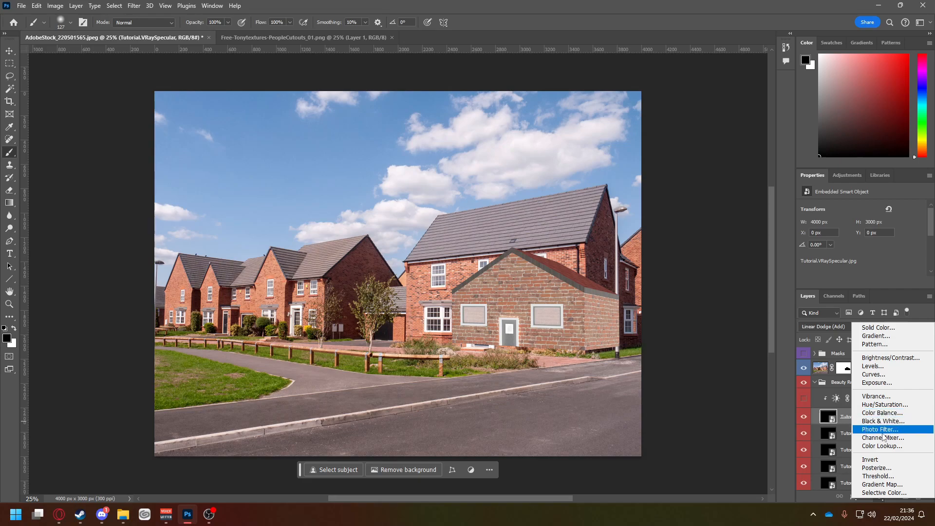
left_click(886, 405)
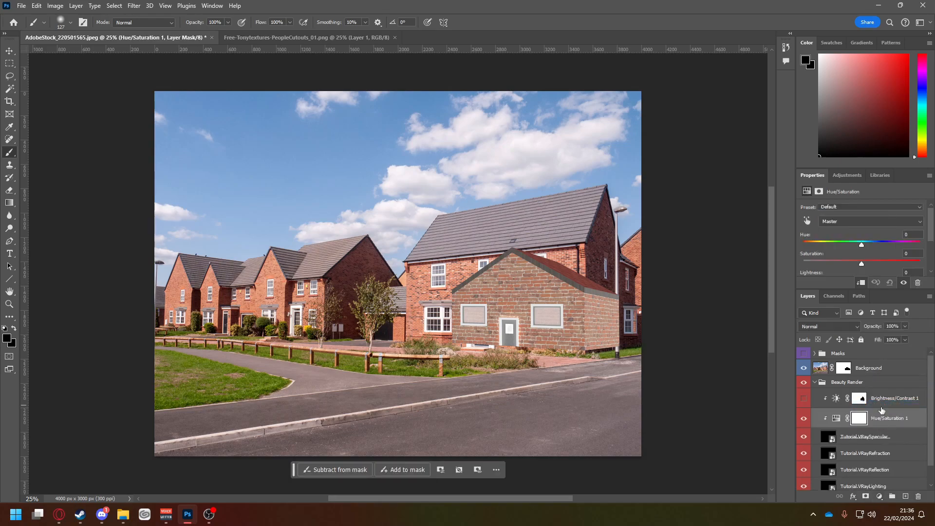
Step: Set the clipped Hue/Saturation adjustment to hue +4, saturation +4 and lightness +3
scroll(931, 241, "down", 2)
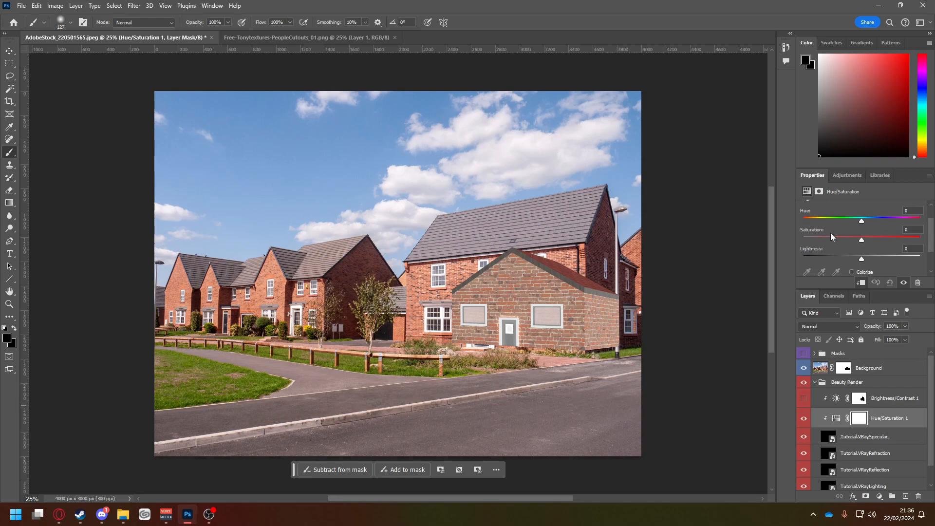
left_click_drag(861, 260, 840, 262)
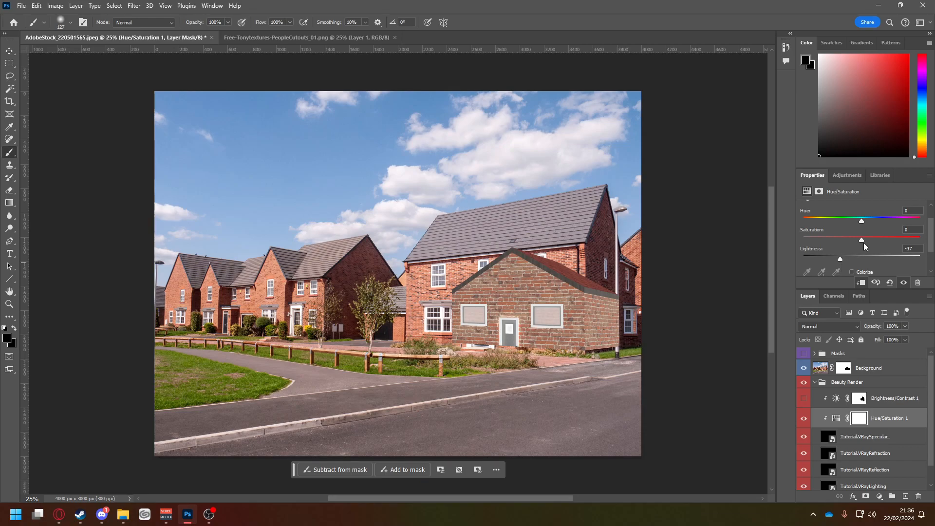
left_click_drag(803, 240, 863, 241)
left_click_drag(920, 229, 828, 226)
left_click_drag(841, 259, 864, 256)
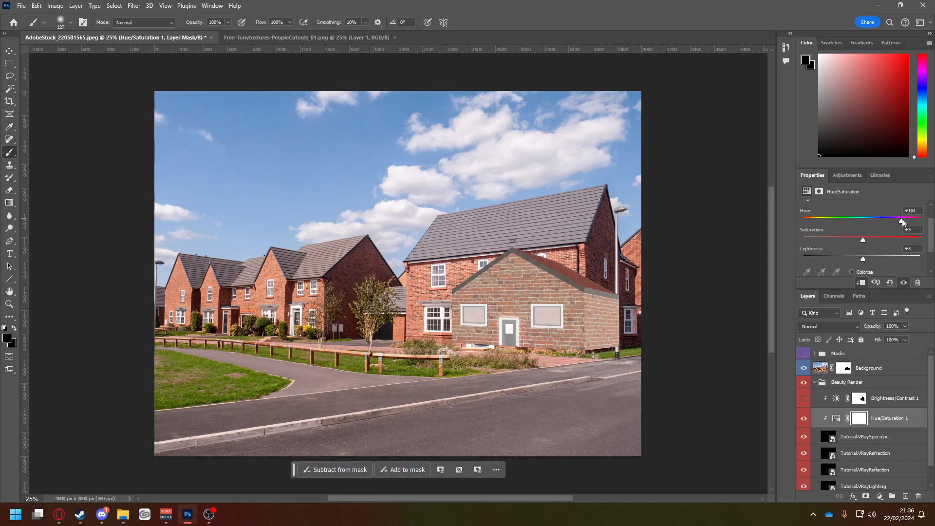
left_click_drag(881, 220, 854, 226)
left_click_drag(897, 239, 864, 243)
Step: Delete the Hue/Saturation 1 adjustment together with its layer mask
left_click(853, 441)
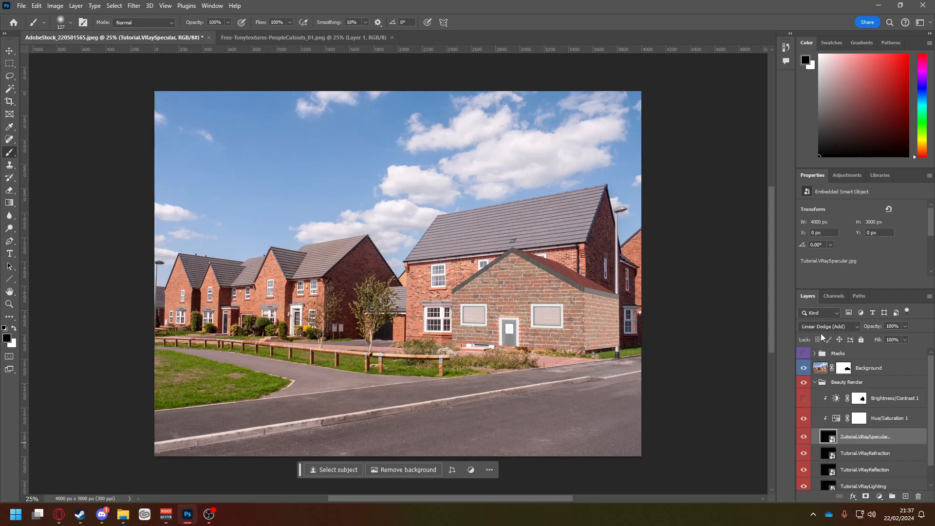
left_click(873, 424)
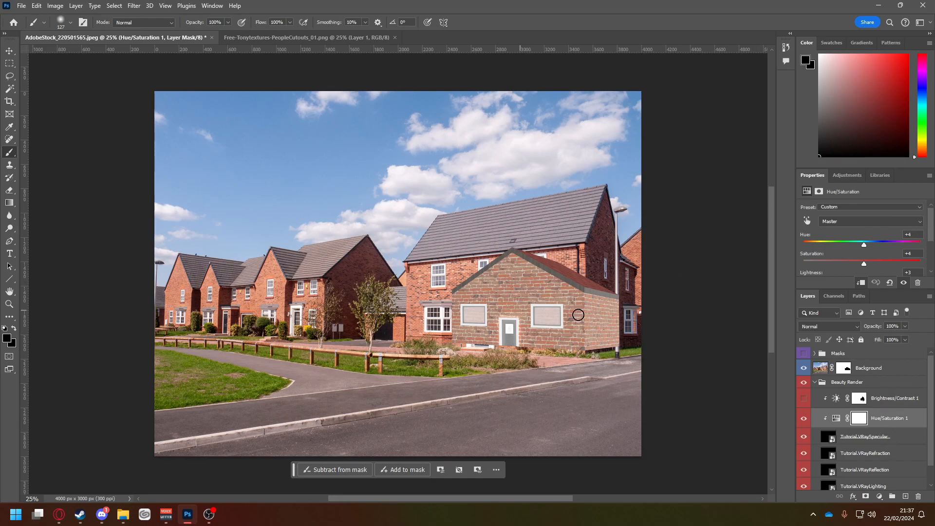
left_click(918, 497)
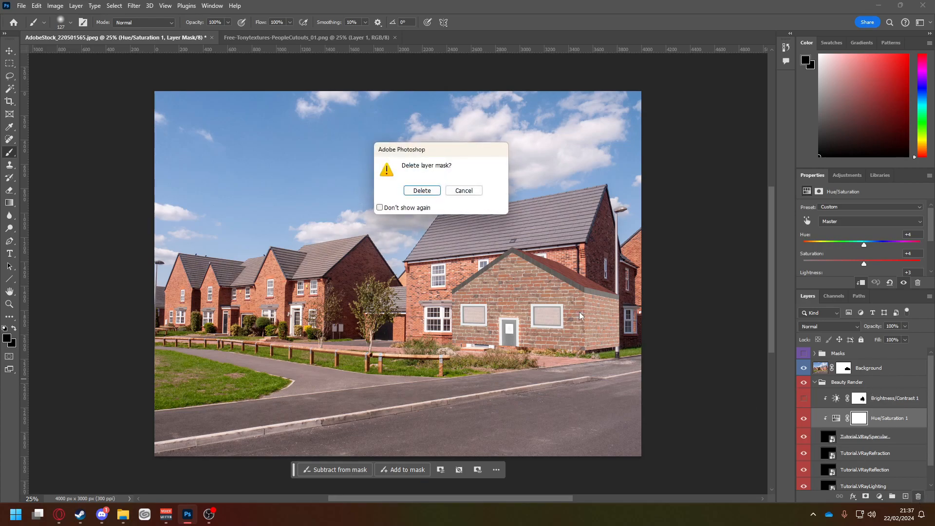
left_click(422, 191)
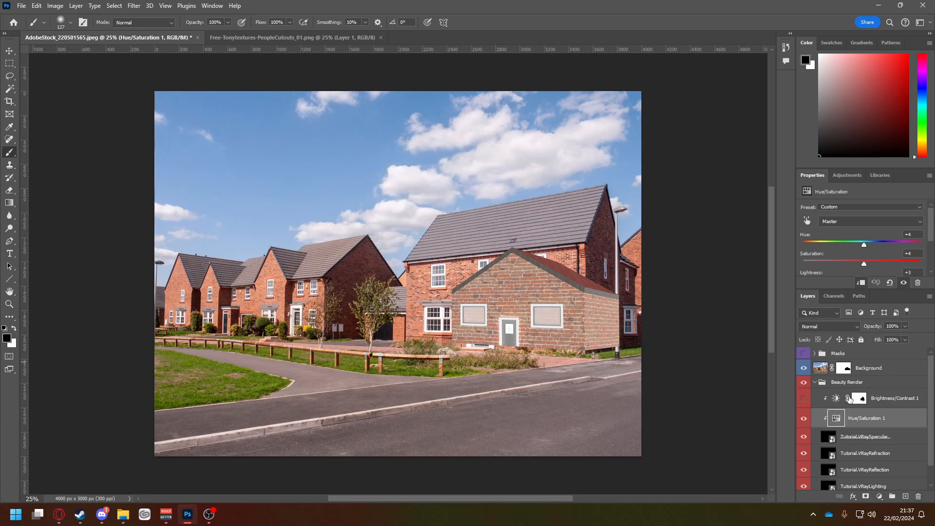
left_click(918, 497)
left_click(422, 191)
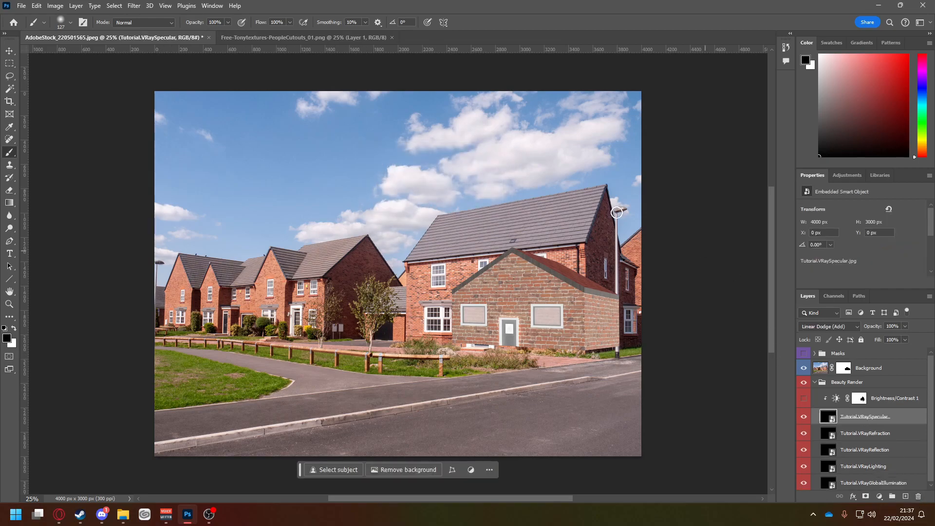
Step: Lasso and copy the man in the blue shirt in Free-Tonytextures-PeopleCutouts_01.png, and paste him into AdobeStock_220501565.jpeg
left_click(816, 383)
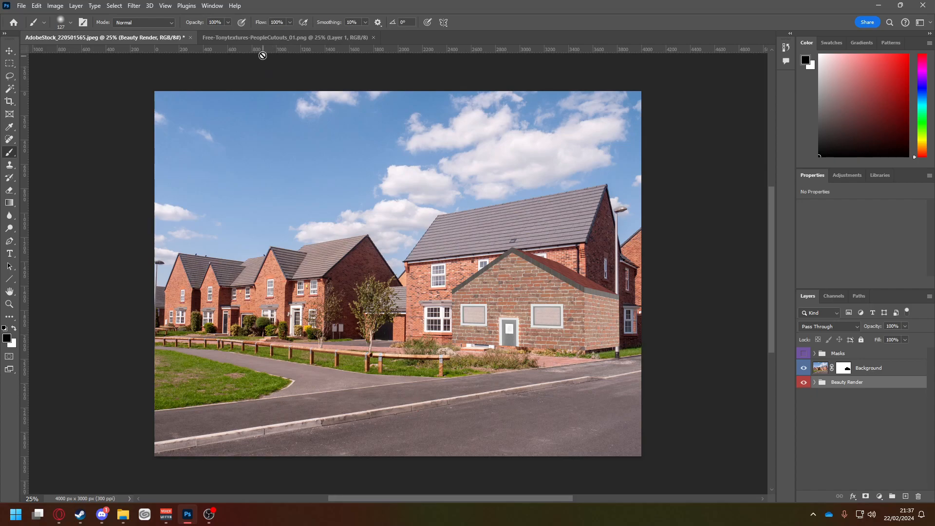
left_click(250, 39)
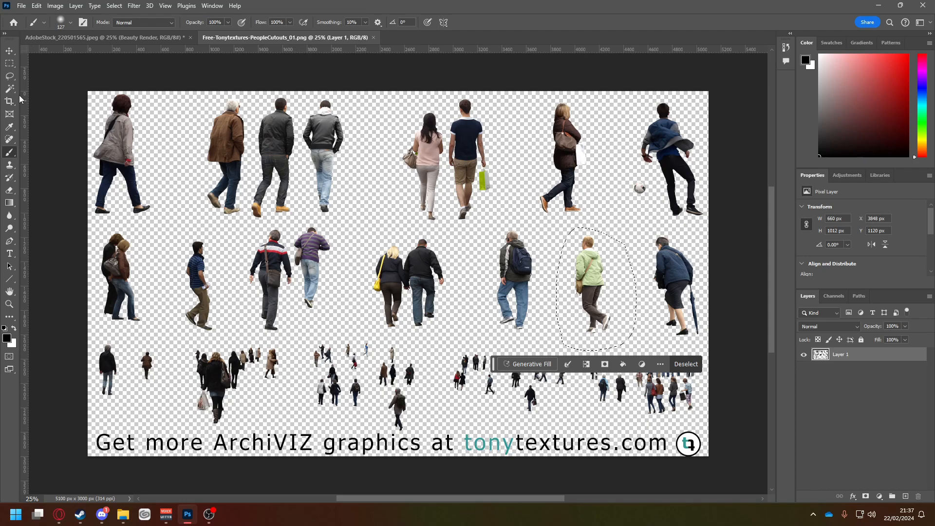
left_click(9, 76)
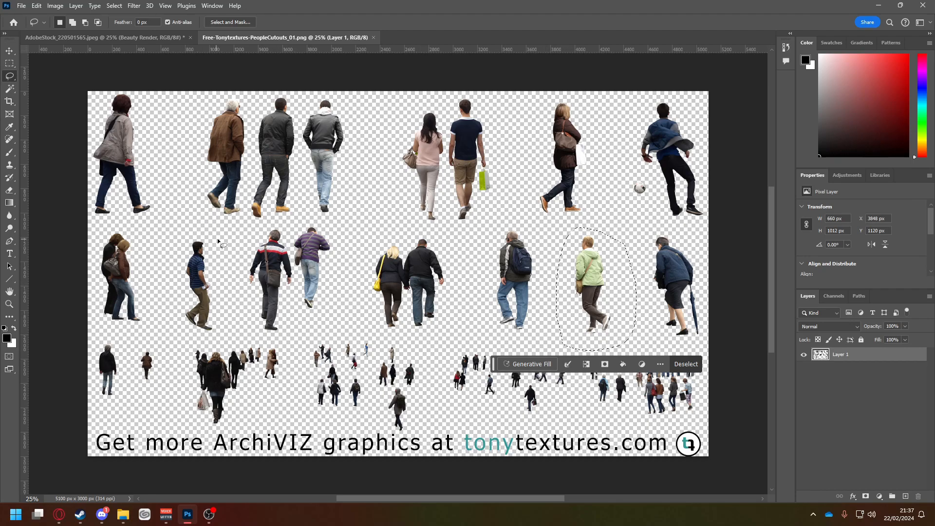
mouse_move(214, 229)
left_mouse_down()
mouse_move(173, 230)
mouse_move(146, 339)
mouse_move(218, 346)
mouse_move(233, 239)
left_mouse_up()
left_click(133, 40)
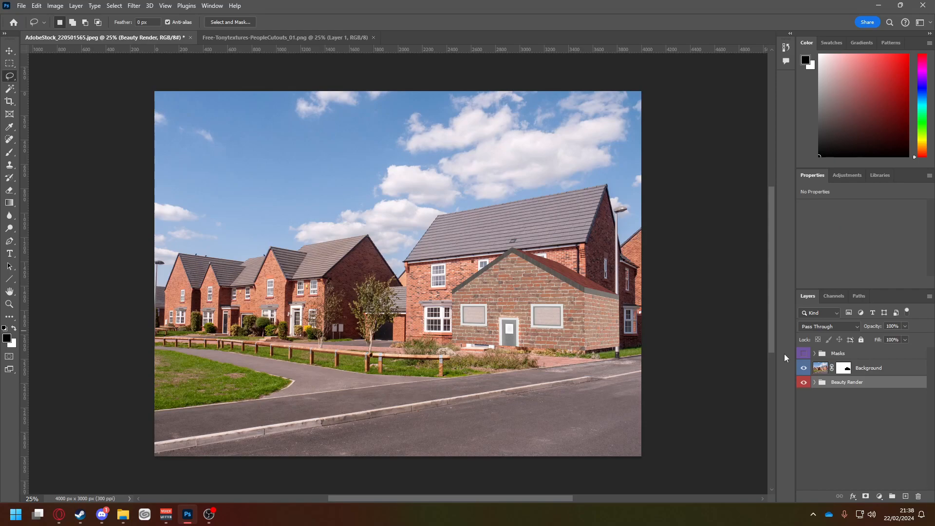
left_click(856, 410)
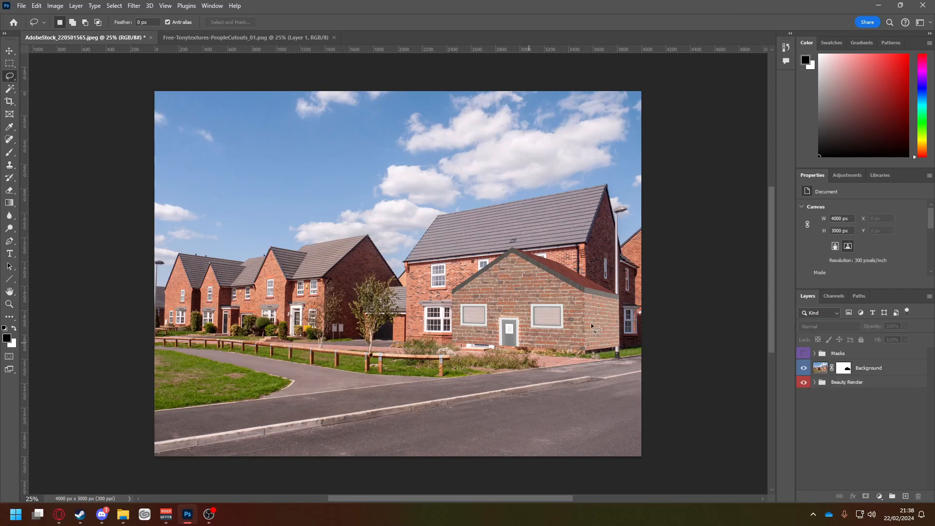
key("ctrl+v")
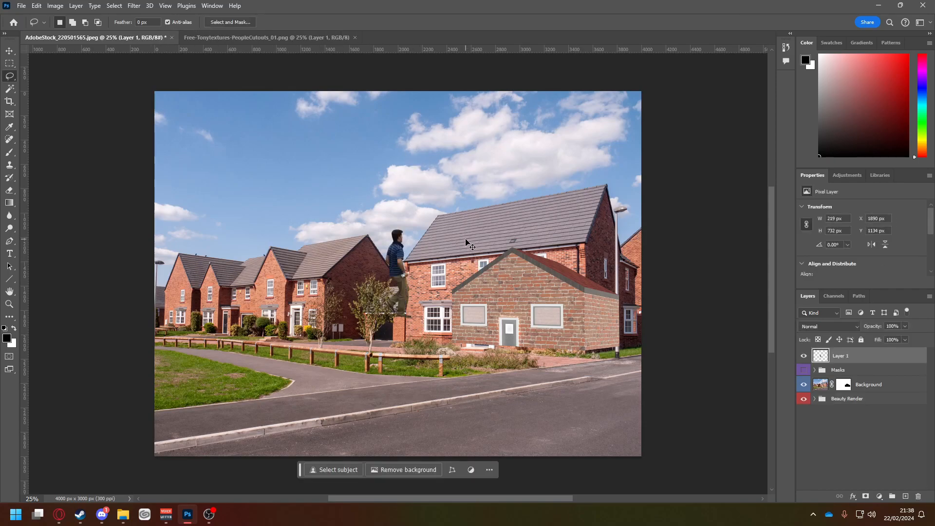
Step: Create a layer group above the pasted man's layer and name it People
left_click(892, 496)
double_click(841, 354)
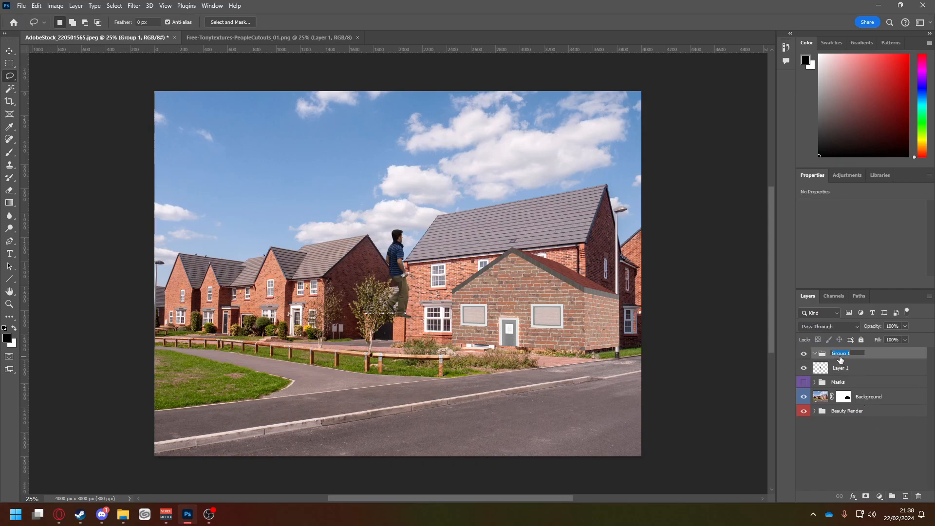
key("BackSpace")
type("le")
key("Return")
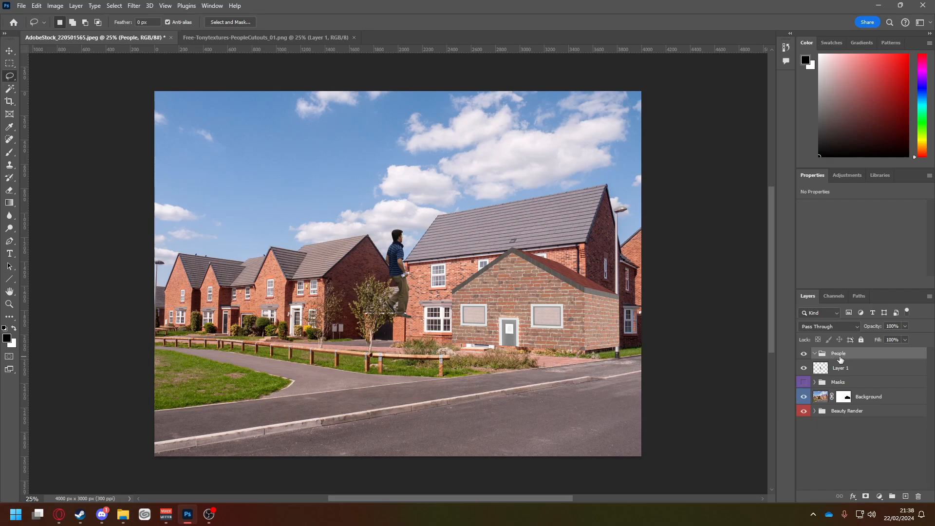
Step: Give the People group a Fuchsia colour label and move the man's Layer 1 into it
right_click(820, 353)
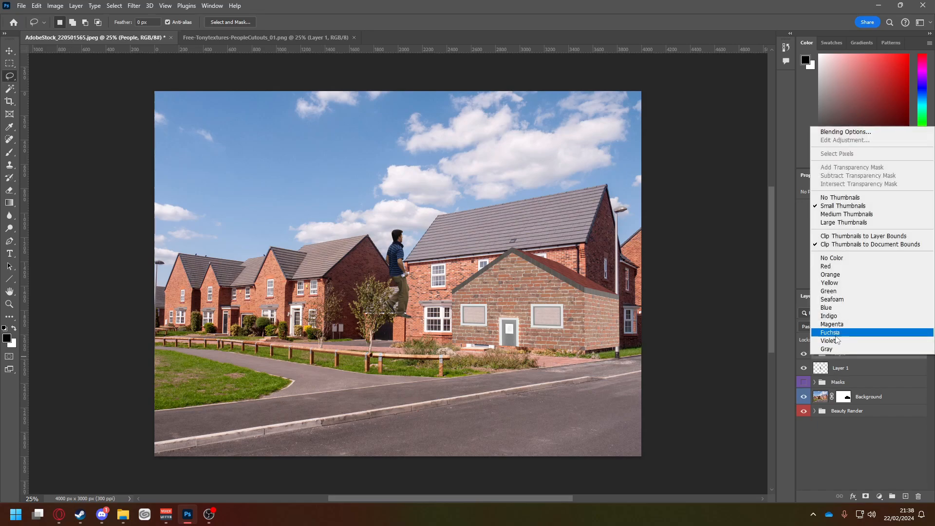
left_click(837, 340)
left_click_drag(839, 370, 843, 358)
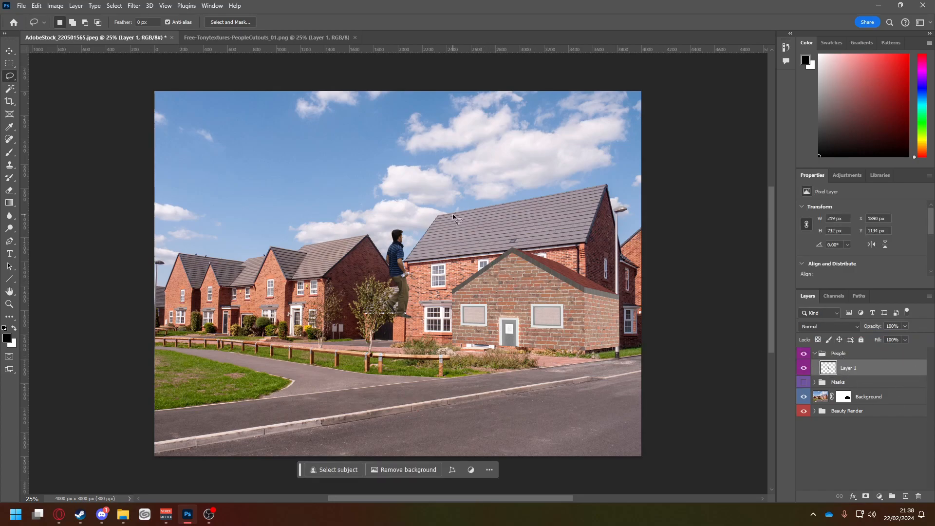
Step: Free-transform the man on Layer 1, scaling him to about 118% and placing him on the pavement in the photo's lower left
key("ctrl+t")
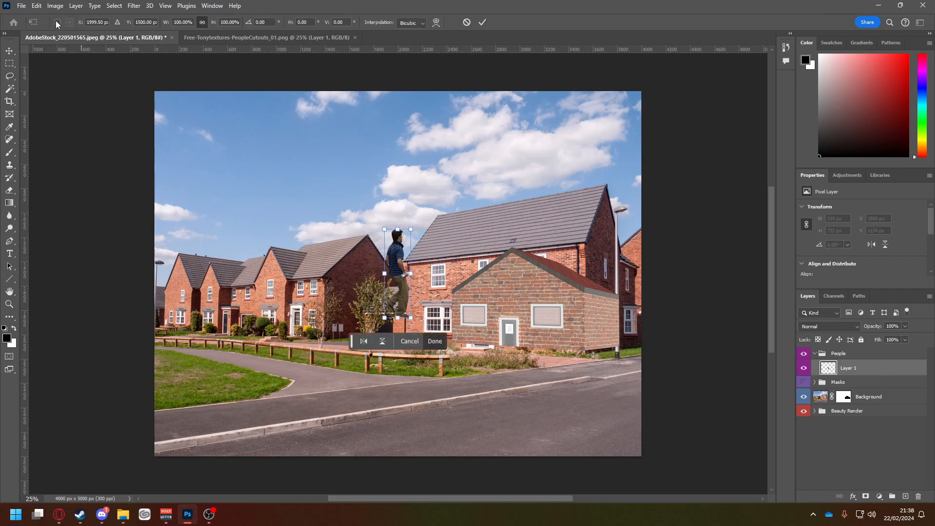
left_click(37, 6)
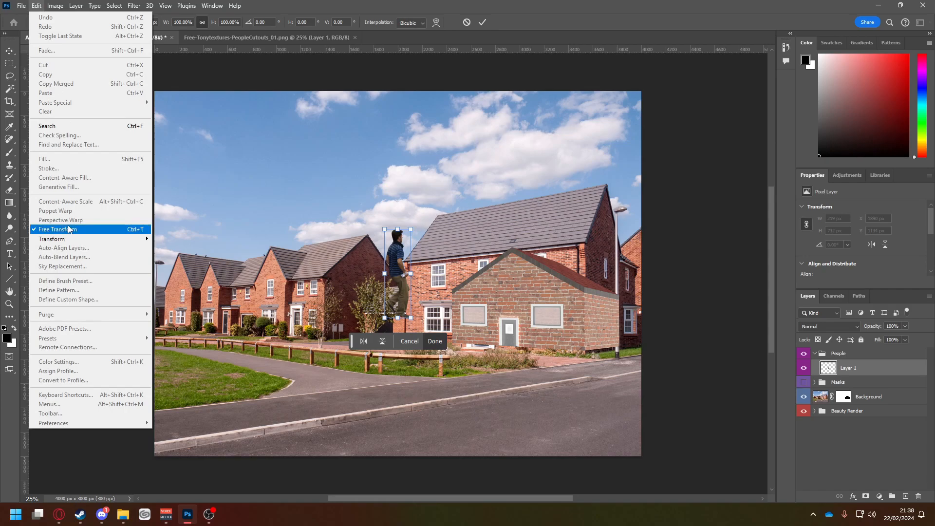
left_click(774, 267)
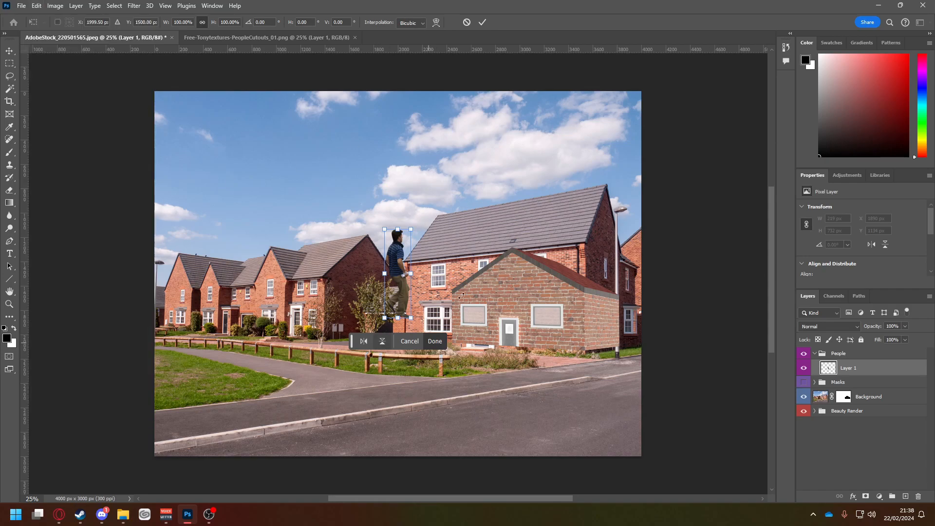
left_click_drag(412, 228, 393, 245)
mouse_move(385, 282)
left_mouse_down()
mouse_move(305, 282)
mouse_move(379, 282)
left_mouse_up()
left_click_drag(404, 245, 279, 316)
key("ctrl+z")
key("ctrl+z")
key("ctrl+z")
left_click_drag(237, 378, 428, 348)
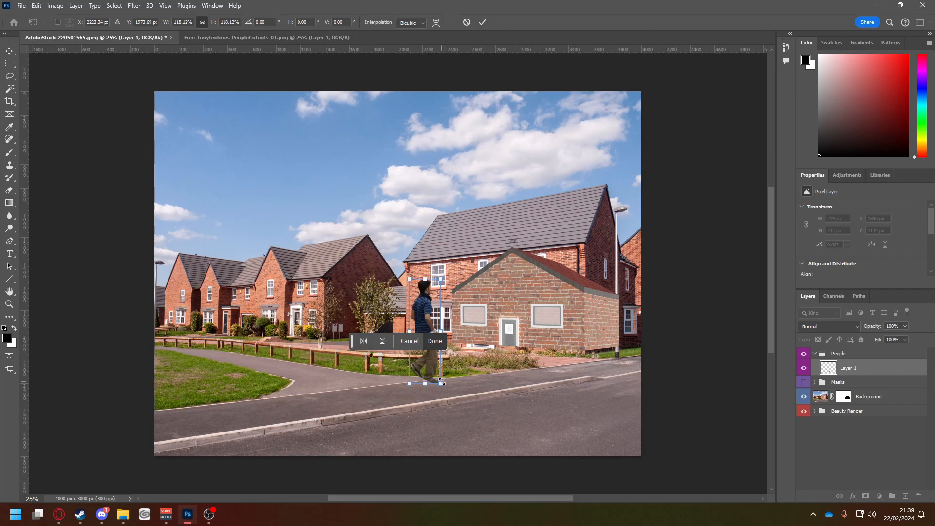
left_click_drag(425, 315, 218, 349)
left_click(435, 342)
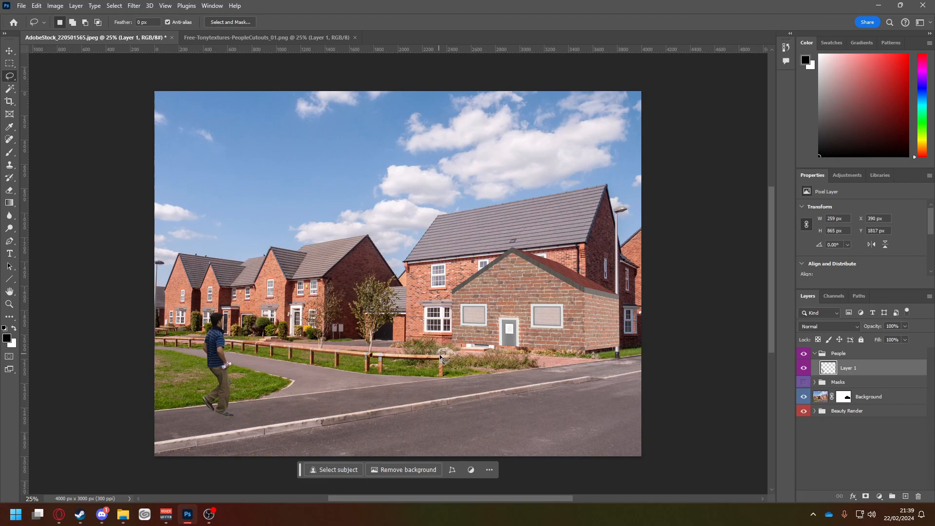
key("l")
left_click(815, 354)
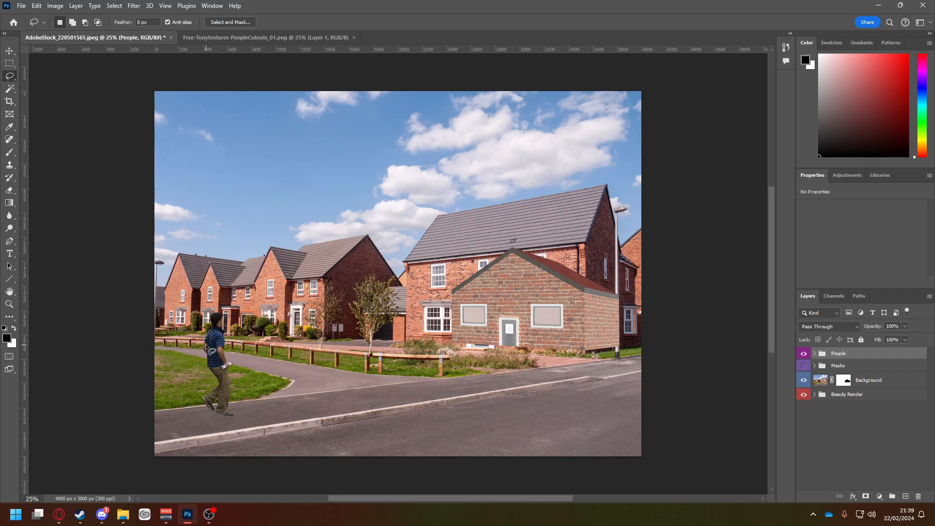
left_click(815, 354)
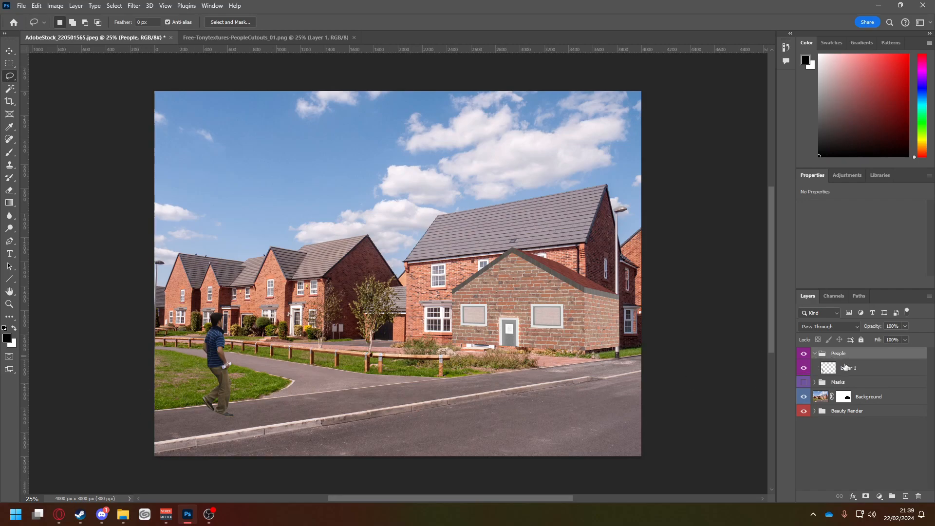
left_click(860, 369)
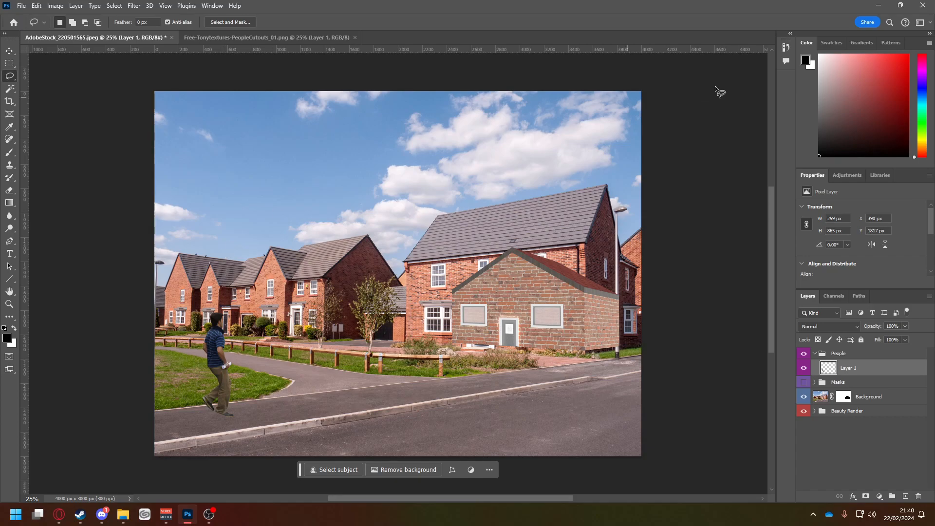
Step: Compare the rendered house with and without the Brightness/Contrast 1 adjustment in the Beauty Render group
left_click(813, 412)
left_click(814, 412)
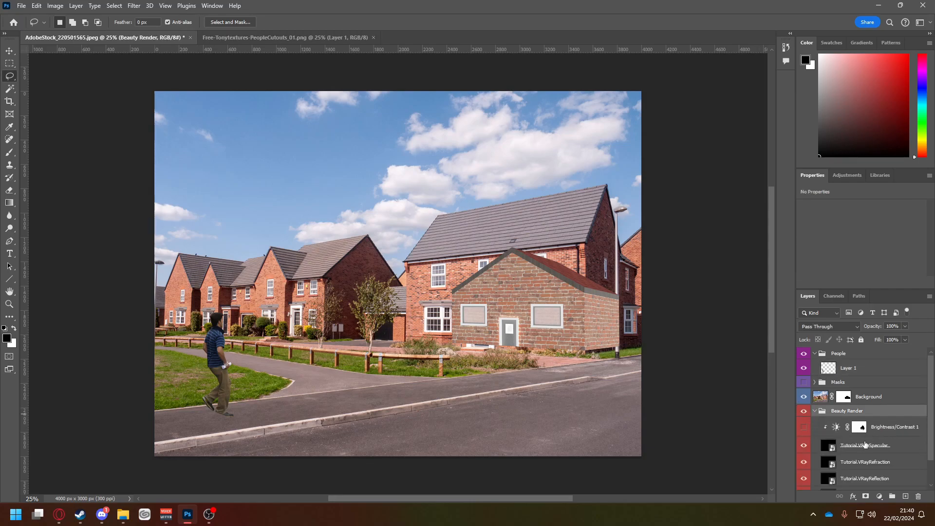
left_click(804, 427)
left_click(804, 427)
left_click(804, 427)
left_click(803, 427)
left_click(815, 411)
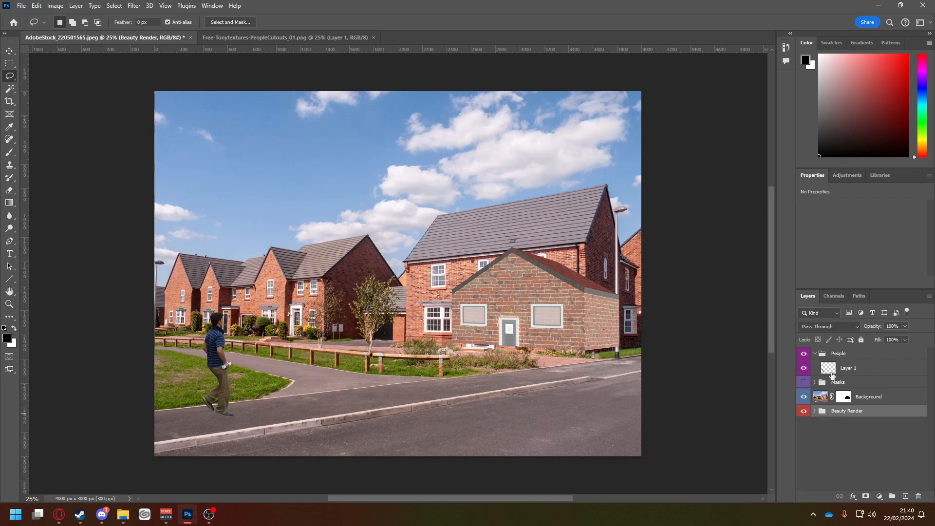
Step: Start Match Color on the man's Layer 1 with the Background layer of AdobeStock_220501565.jpeg as source and Neutralize enabled
left_click(848, 373)
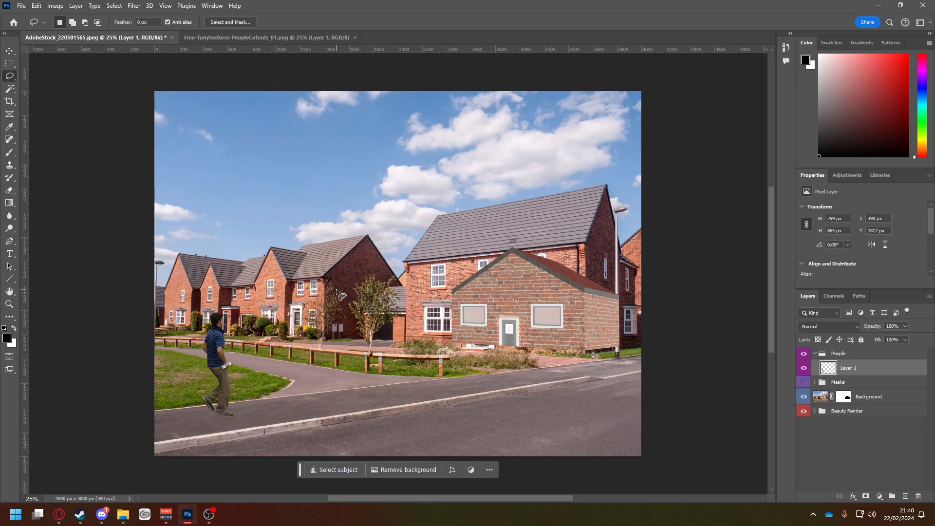
left_click(55, 5)
mouse_move(71, 32)
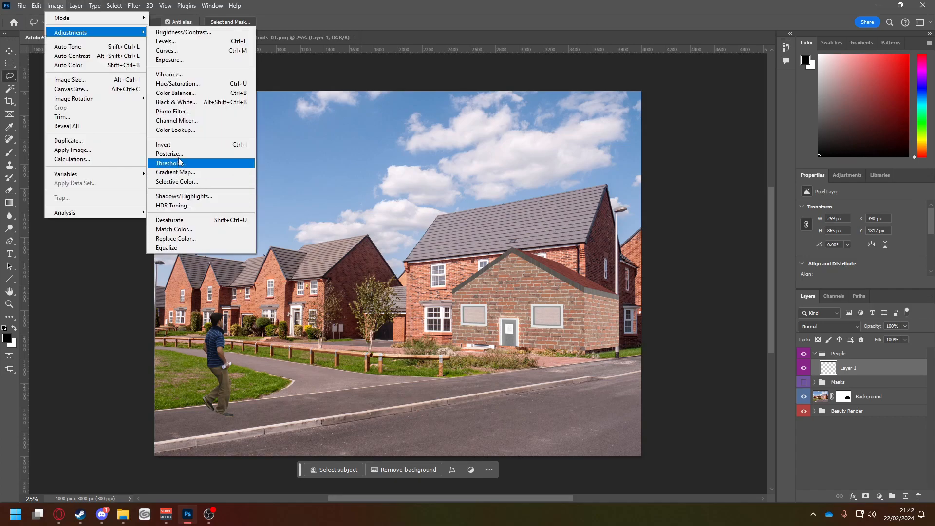
left_click(183, 230)
left_click(559, 296)
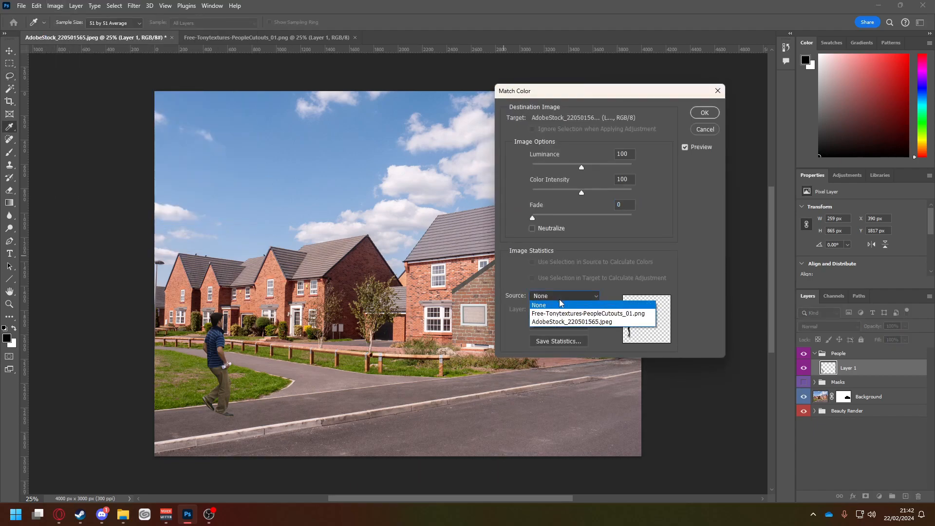
left_click(560, 323)
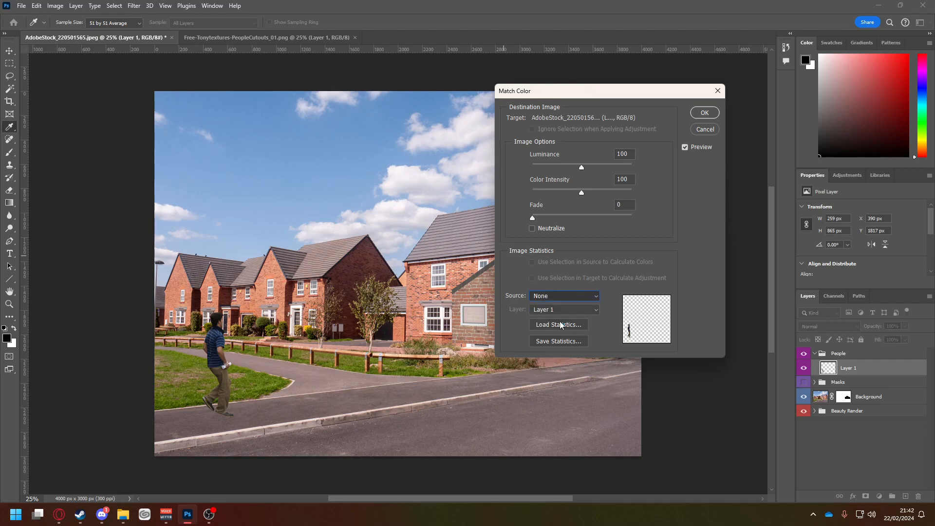
left_click(583, 312)
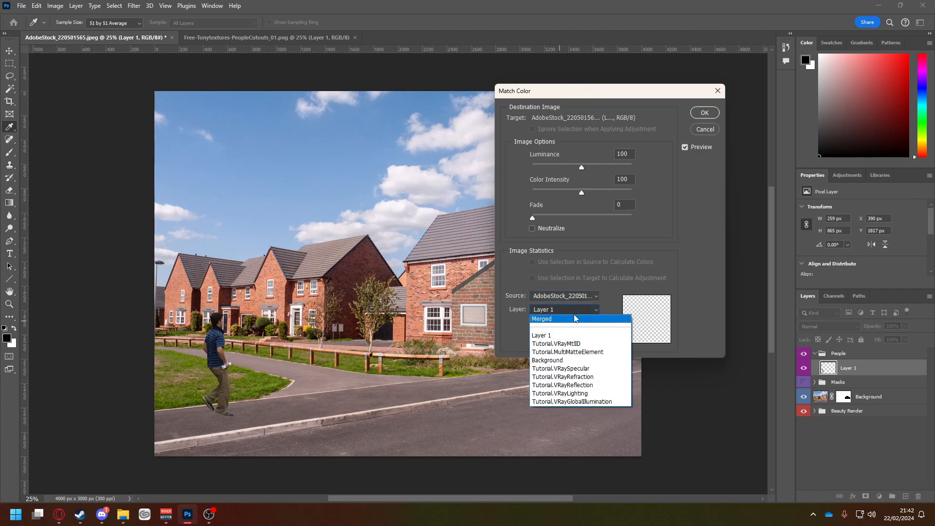
left_click(562, 361)
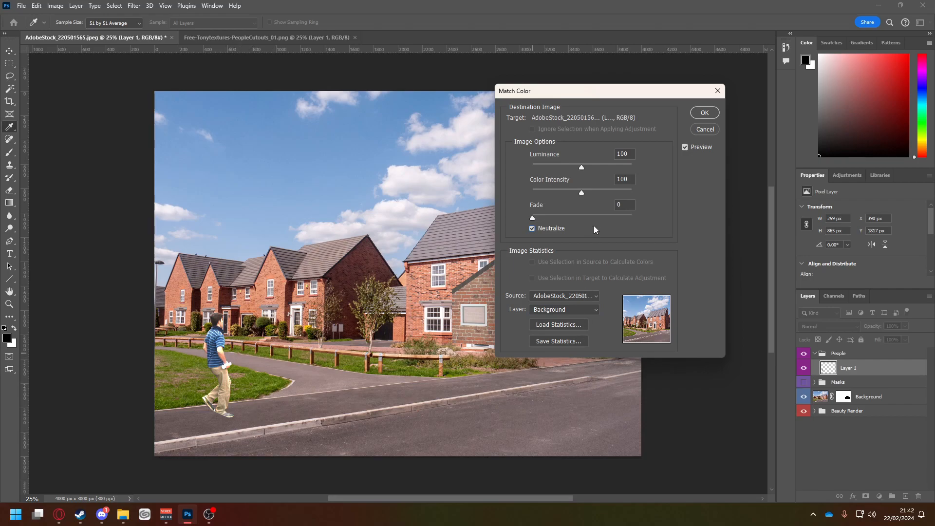
Step: Set the Match Color fade to 20 and the colour intensity to 123
left_click_drag(532, 218, 553, 222)
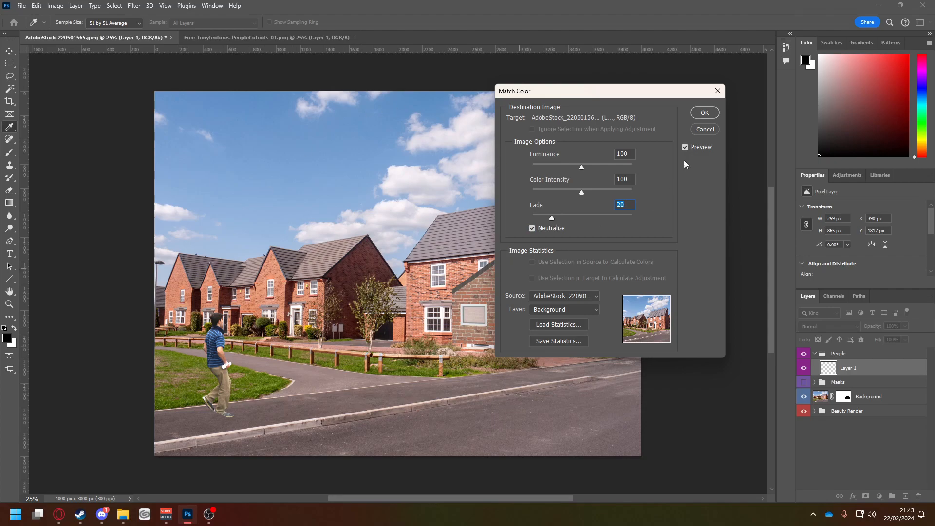
left_click_drag(612, 101, 472, 145)
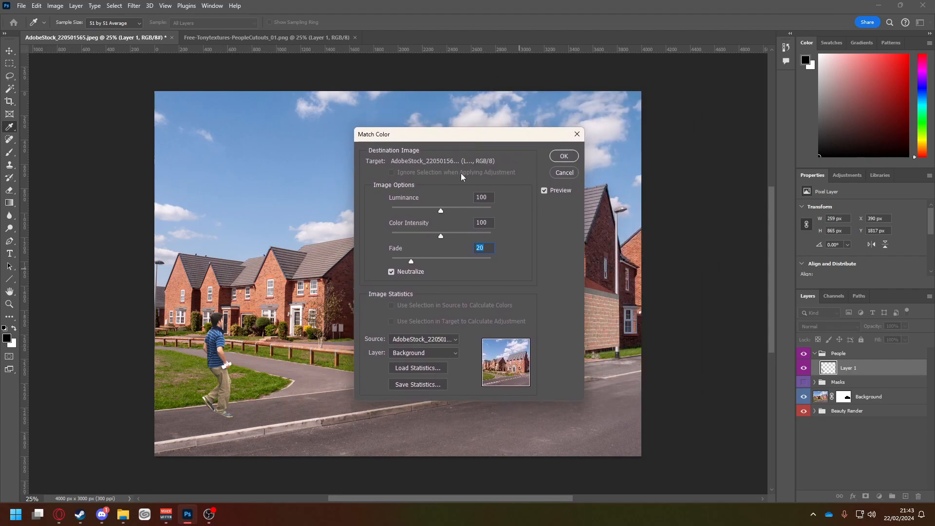
left_click_drag(442, 238, 453, 241)
left_click_drag(506, 135, 819, 124)
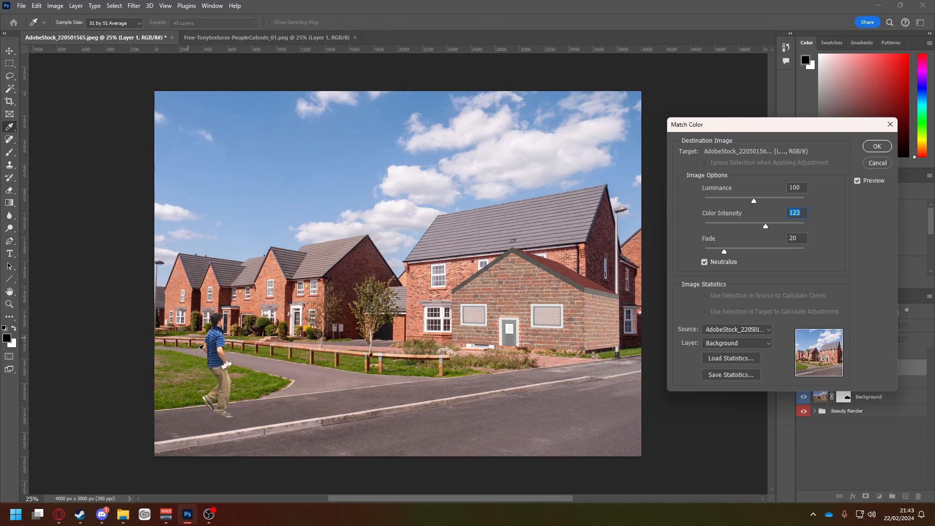
Step: Set the Match Color luminance to 62 and apply the colour match to the man
mouse_move(734, 204)
left_mouse_down()
mouse_move(716, 205)
mouse_move(725, 207)
left_mouse_up()
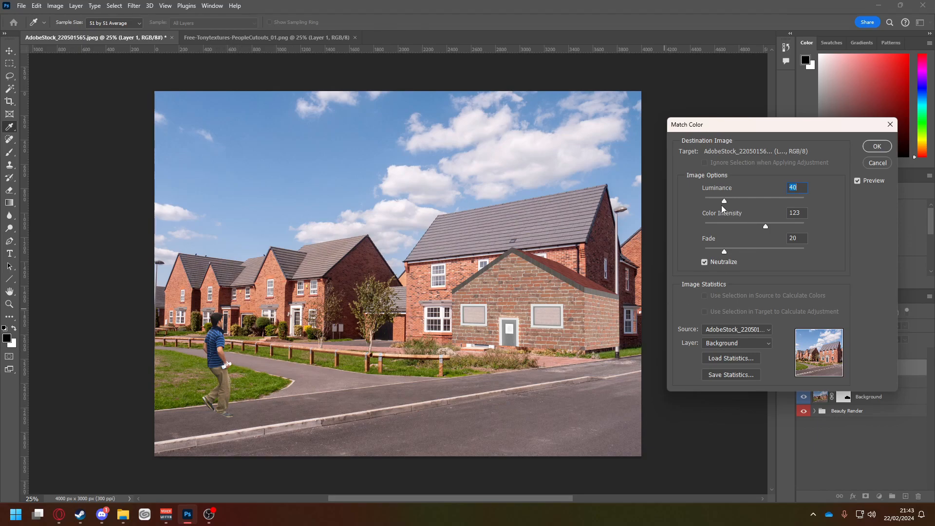
left_click_drag(725, 203, 736, 204)
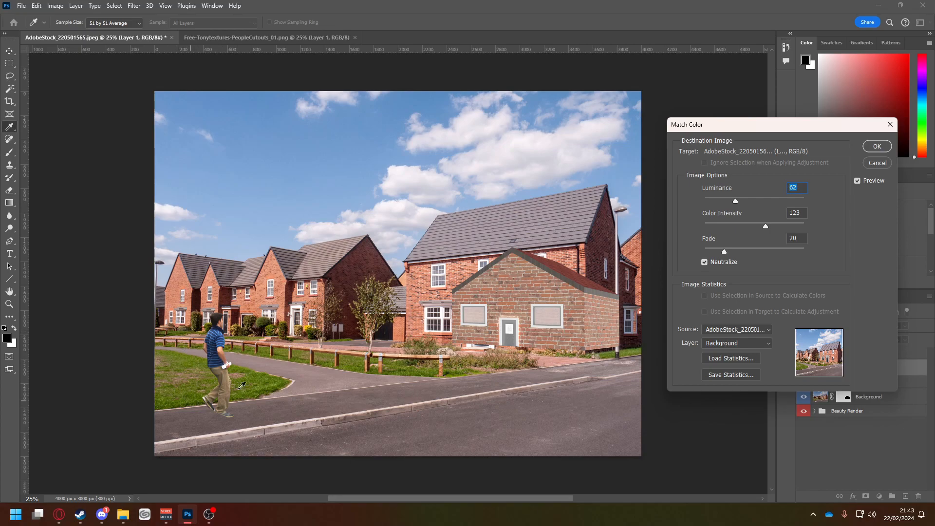
left_click(756, 231)
left_click(876, 147)
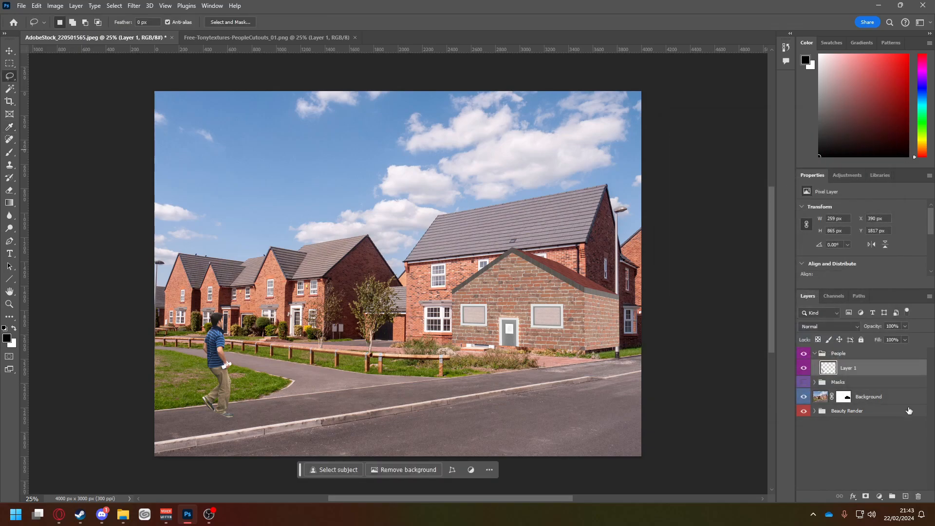
Step: Compare the street photo with and without the man on Layer 1
left_click(803, 383)
left_click(805, 369)
left_click(805, 369)
Step: Add a Threshold adjustment layer above the People group, lower its level to 36 to isolate the darkest areas, and hide it
left_click(876, 428)
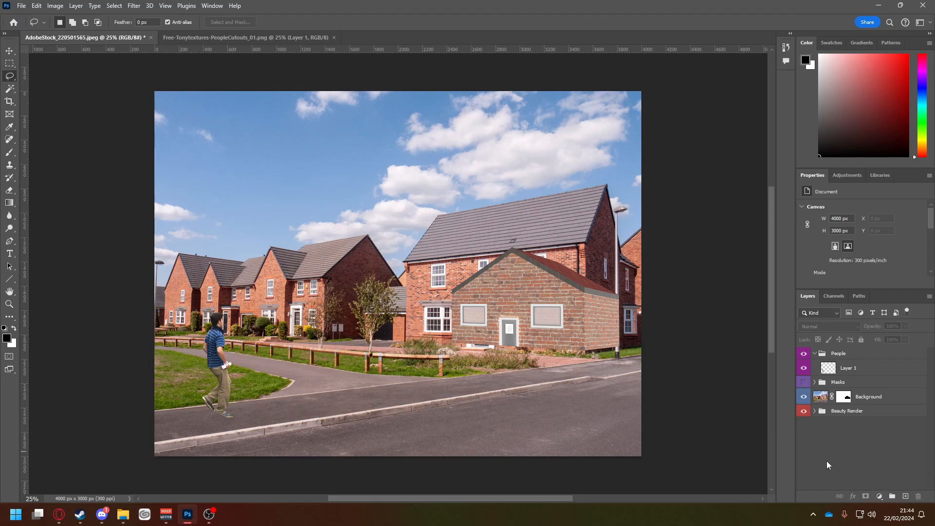
left_click(876, 496)
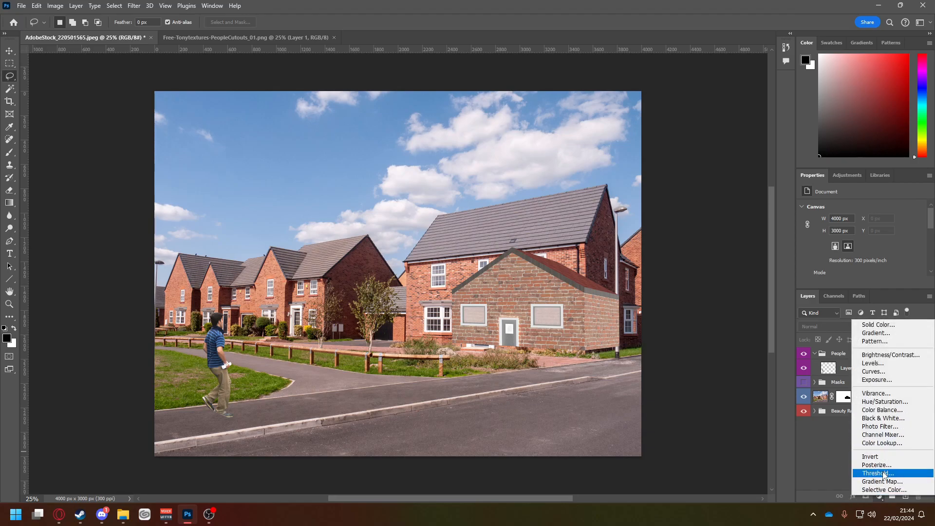
left_click(891, 475)
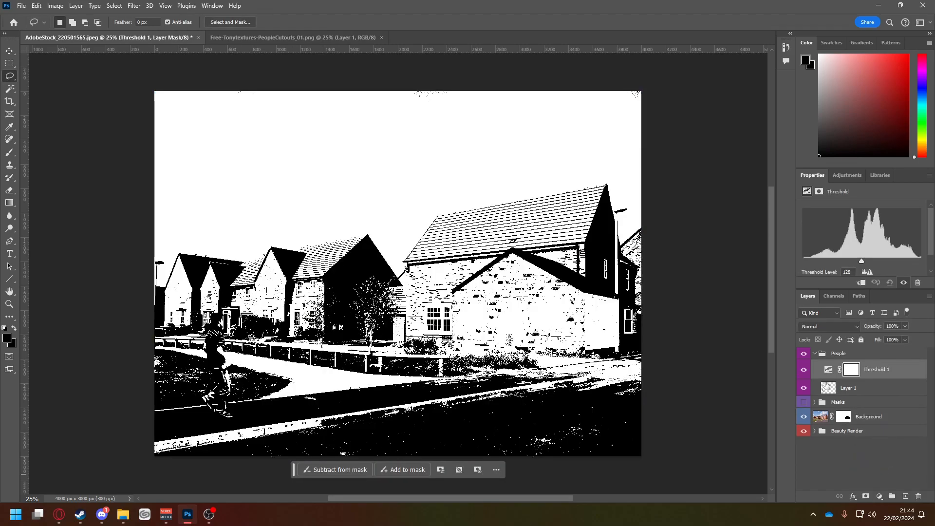
left_click_drag(827, 371, 831, 348)
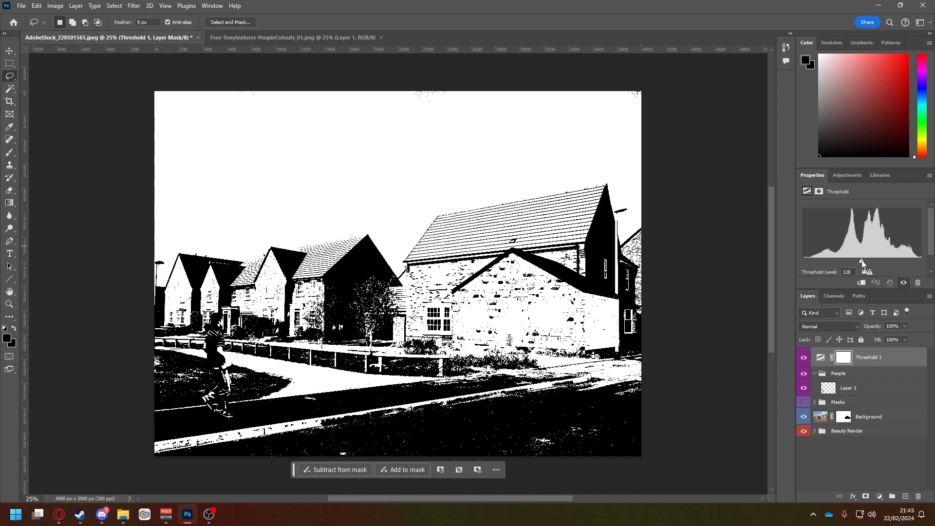
left_click_drag(861, 260, 819, 270)
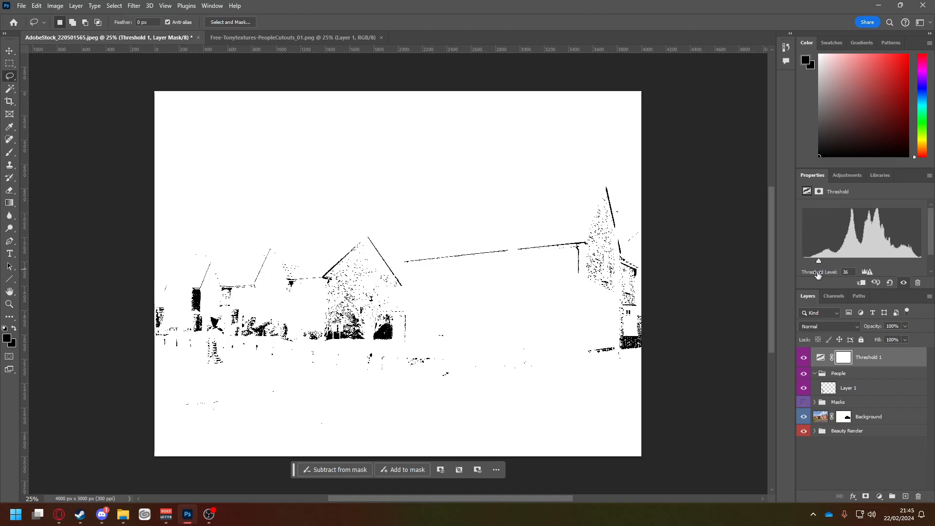
left_click(804, 357)
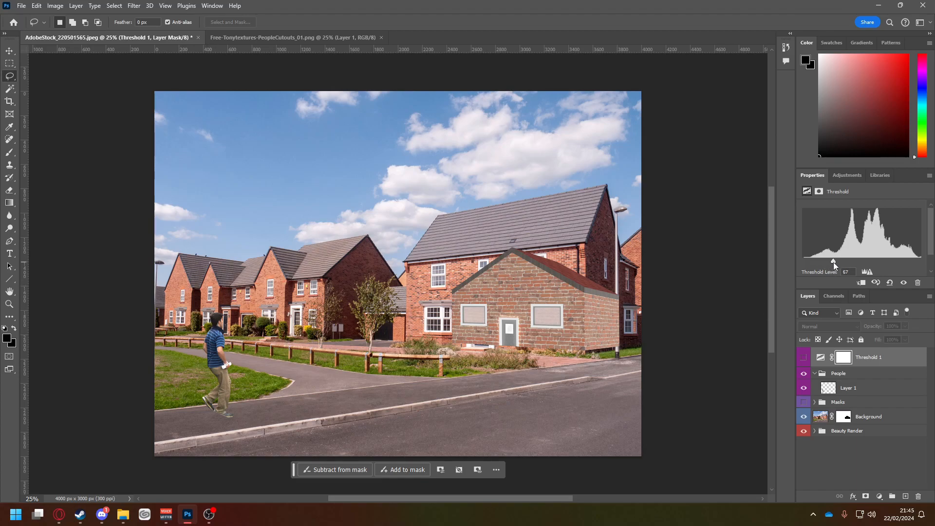
Step: Set the Threshold 1 level to 196 and compare the brightest areas with the layer on and off, leaving it hidden
left_click_drag(843, 262, 893, 261)
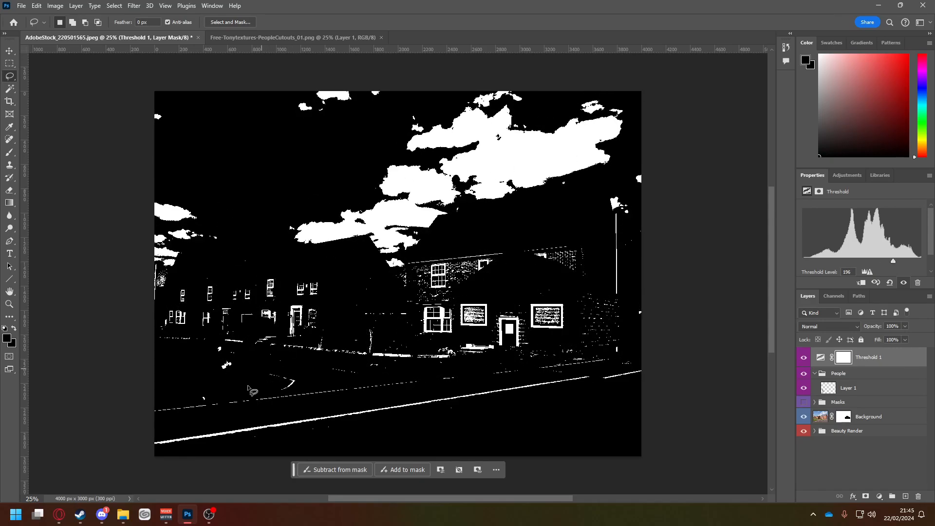
left_click(804, 358)
left_click(804, 358)
left_click(804, 358)
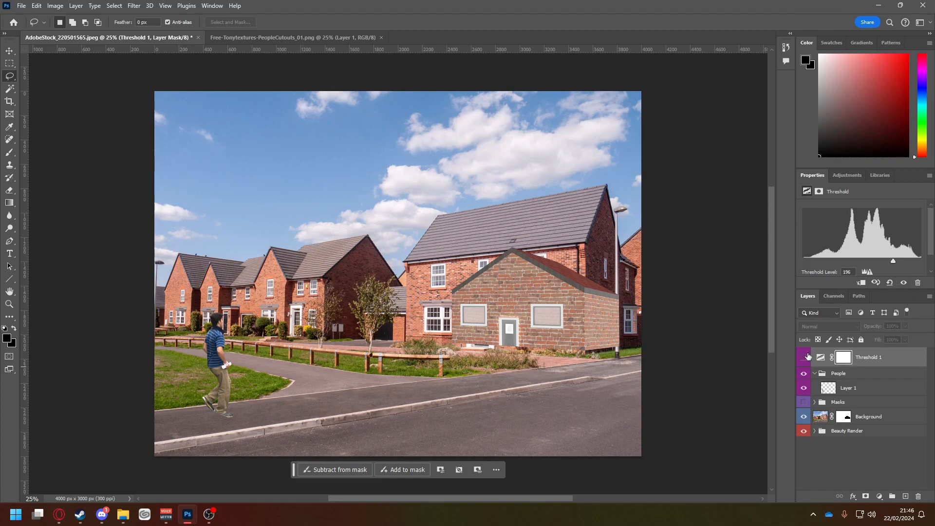
left_click(804, 358)
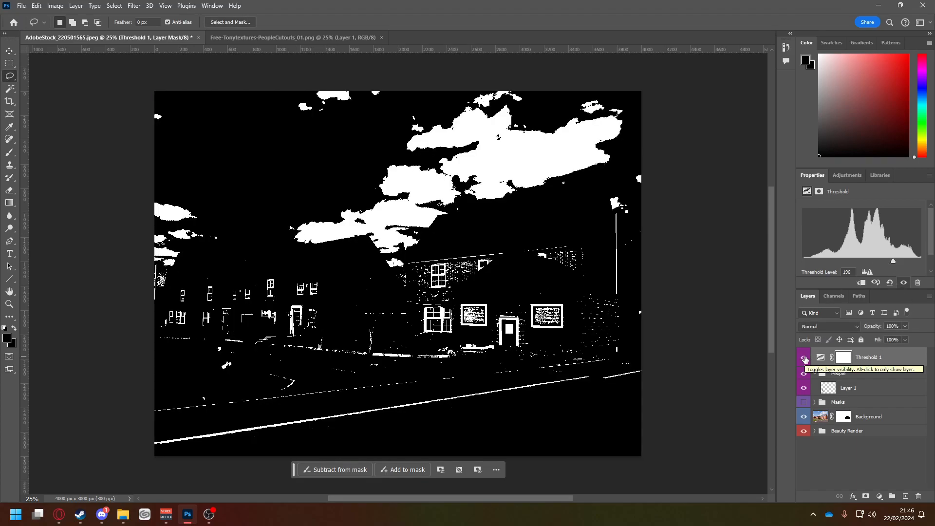
left_click(805, 359)
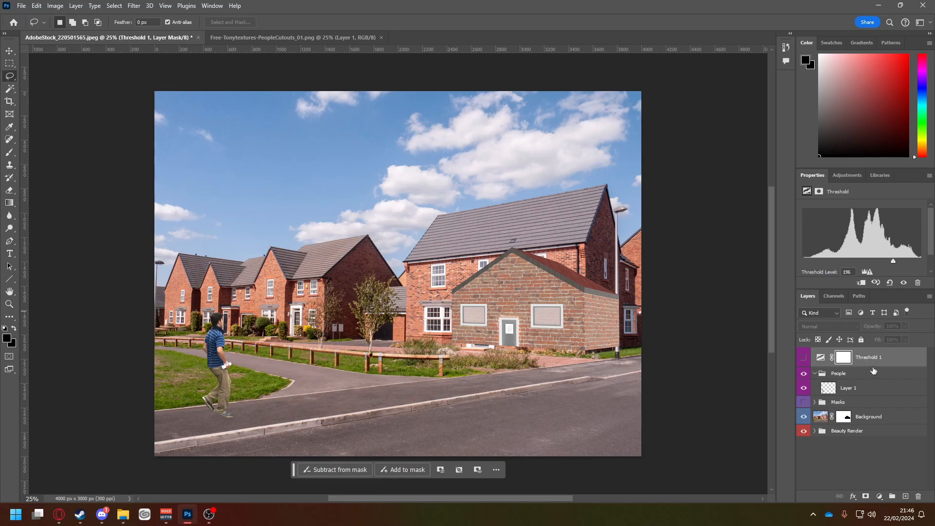
Step: Add a Levels adjustment layer above the man's Layer 1 and clip it to that layer
left_click(860, 389)
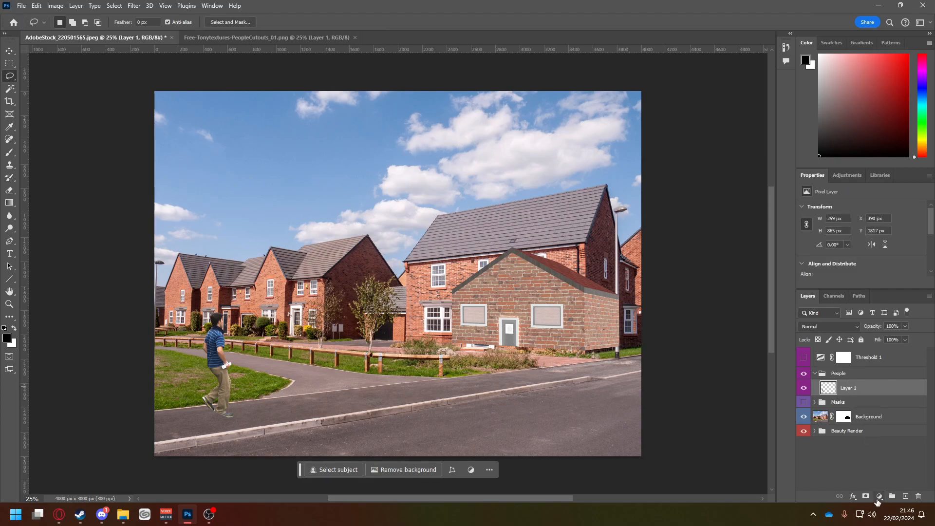
left_click(879, 496)
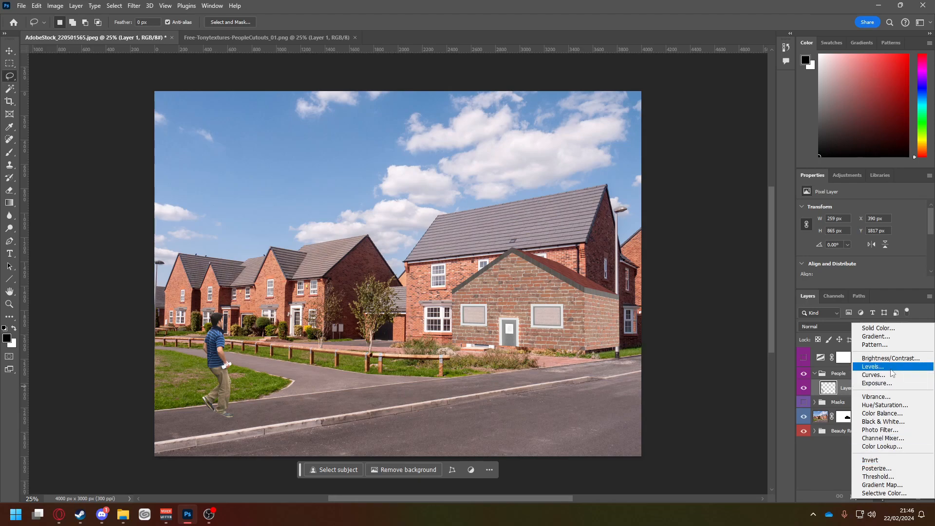
left_click(872, 366)
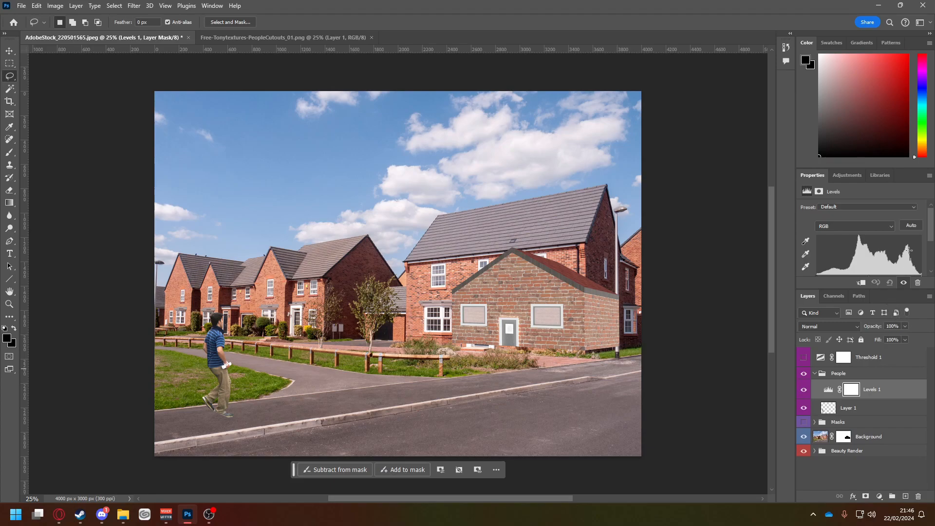
scroll(933, 239, "down", 2)
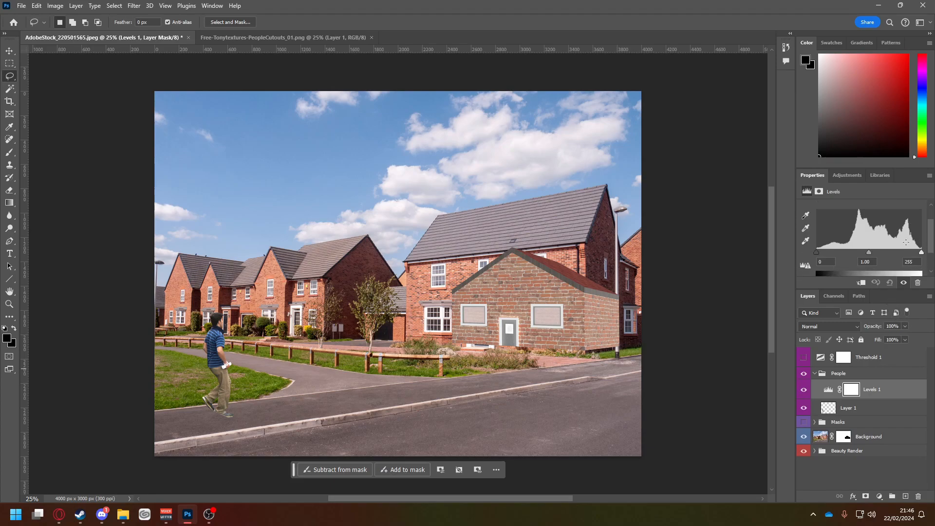
scroll(928, 251, "down", 2)
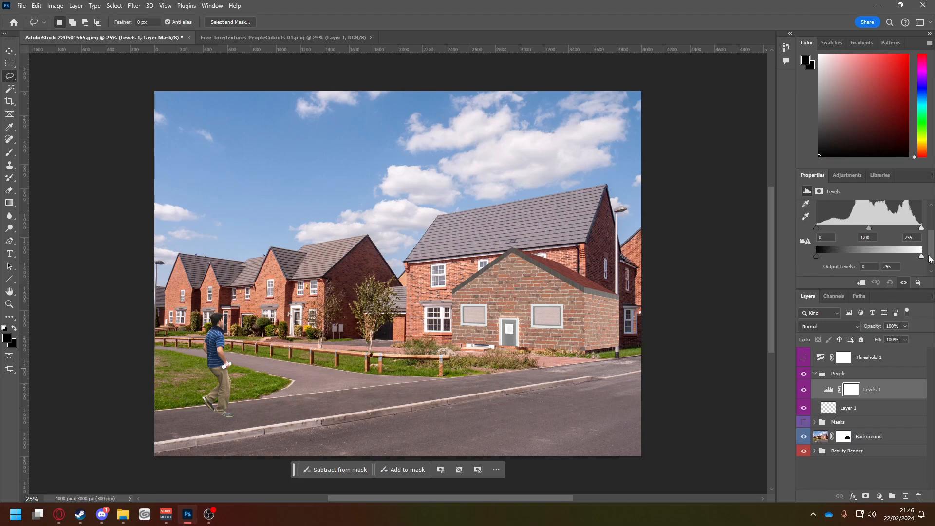
mouse_move(920, 256)
left_mouse_down()
mouse_move(873, 257)
mouse_move(873, 244)
mouse_move(866, 254)
mouse_move(923, 257)
left_mouse_up()
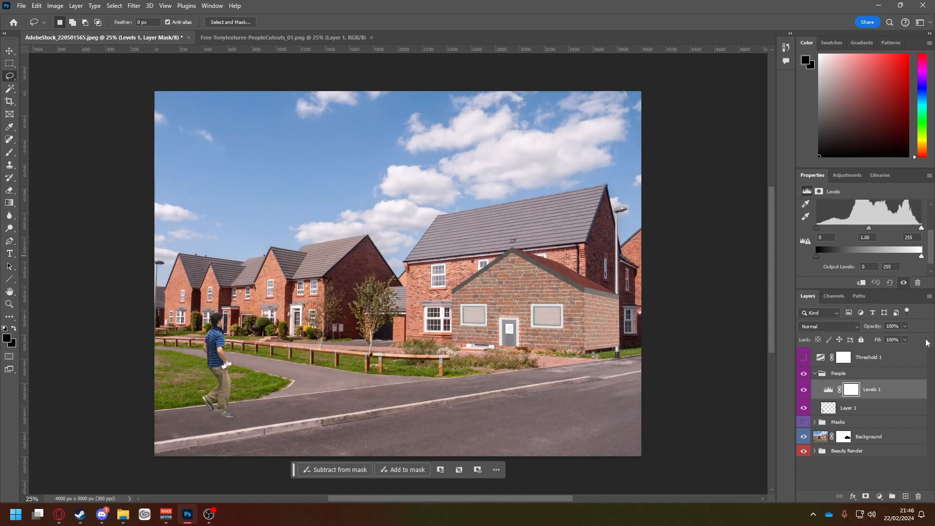
left_click(873, 398, "alt")
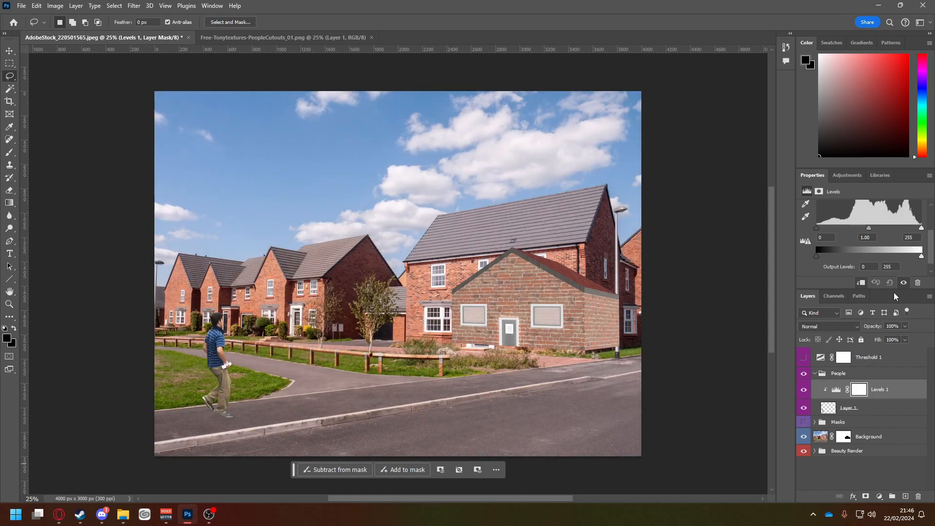
Step: Lower the Levels 1 output white level to 195 and check the man's highlights against the Threshold 1 view
mouse_move(923, 258)
left_mouse_down()
mouse_move(866, 258)
mouse_move(920, 264)
mouse_move(914, 261)
left_mouse_up()
left_click(804, 357)
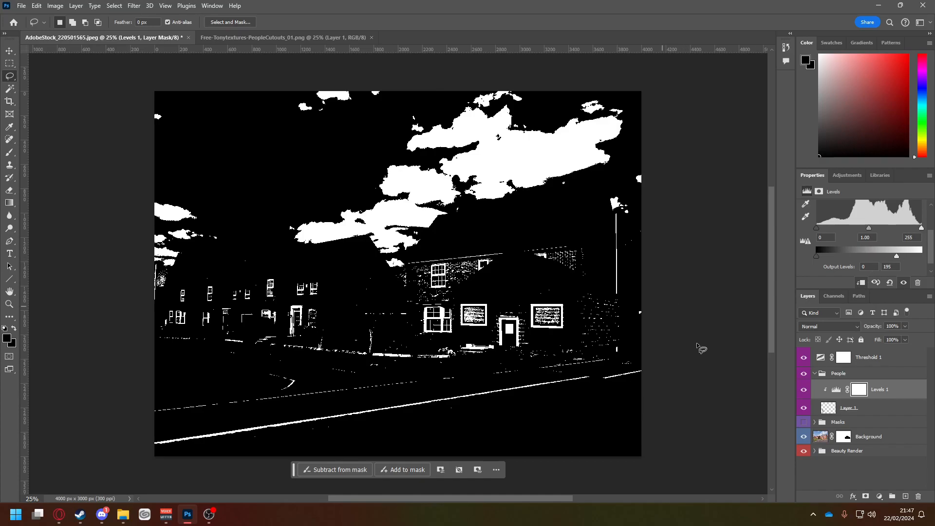
left_click(804, 357)
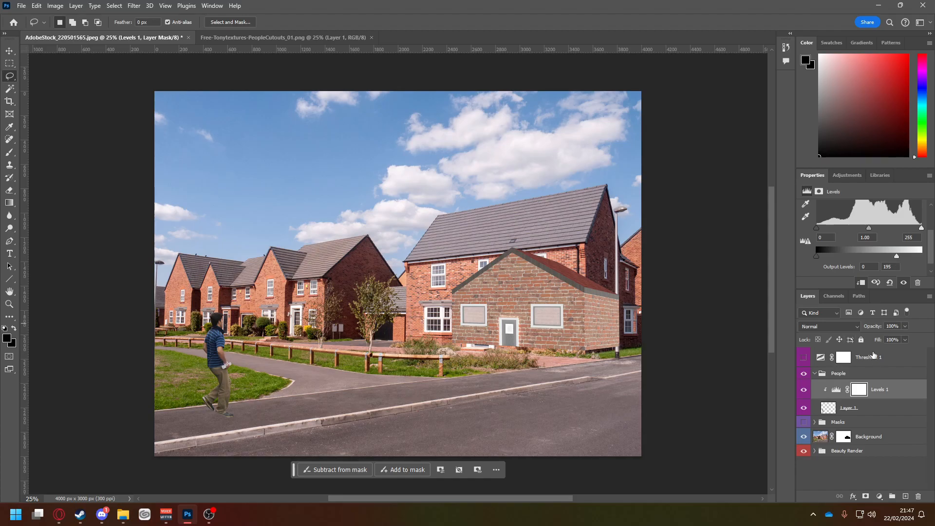
Step: Show the Threshold 1 layer and set its level to 90 to isolate the dark areas
left_click(807, 360)
left_click(881, 363)
left_click_drag(897, 265, 841, 268)
mouse_move(839, 266)
left_mouse_down()
mouse_move(875, 257)
mouse_move(843, 258)
left_mouse_up()
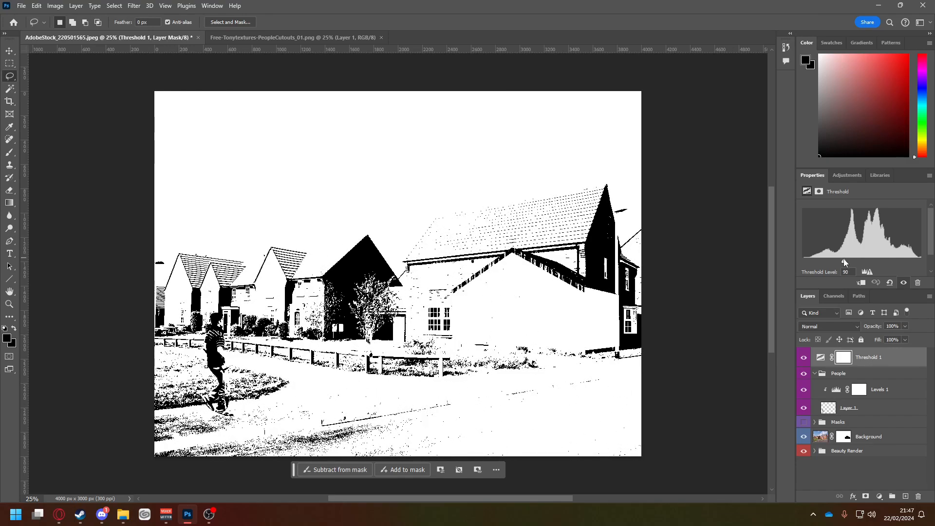
Step: Raise the Levels 1 output black level to 52 to lighten the man's shadows, and hide the Threshold 1 layer
left_click(879, 393)
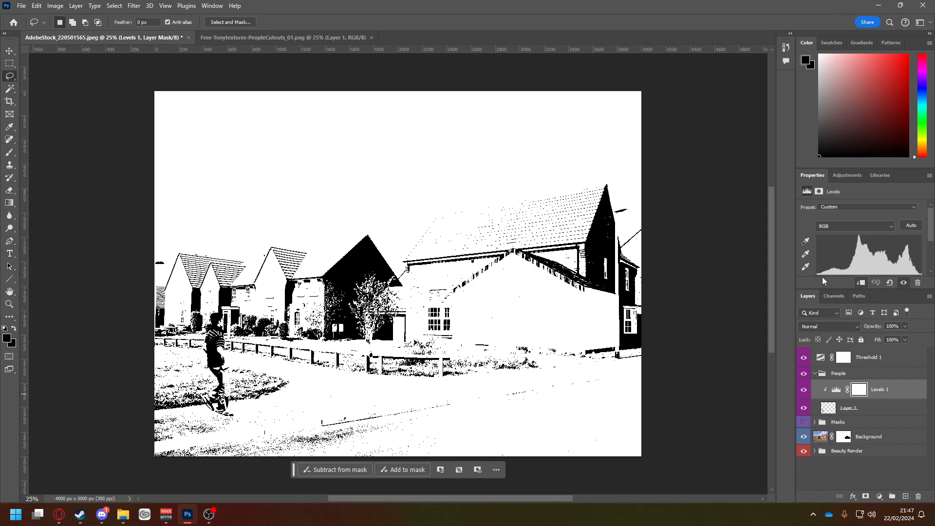
scroll(914, 254, "down", 3)
left_click_drag(819, 256, 837, 257)
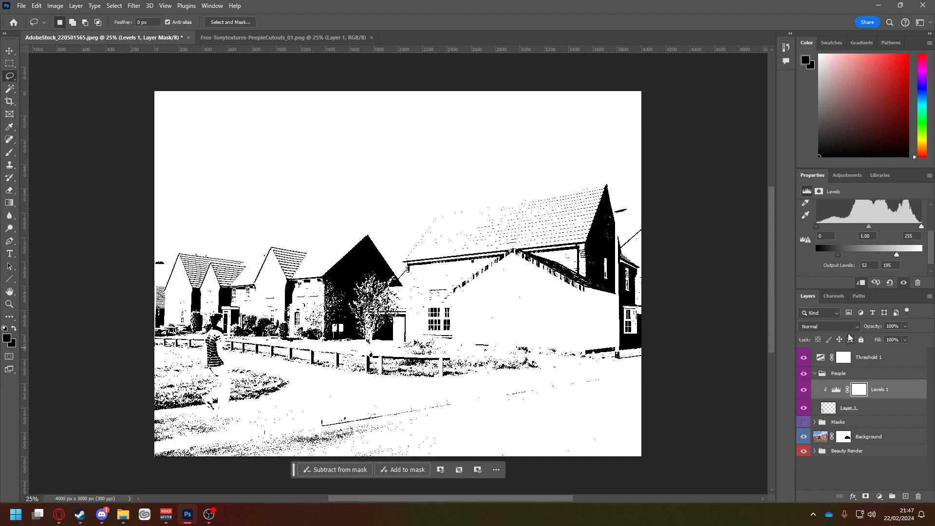
left_click(804, 359)
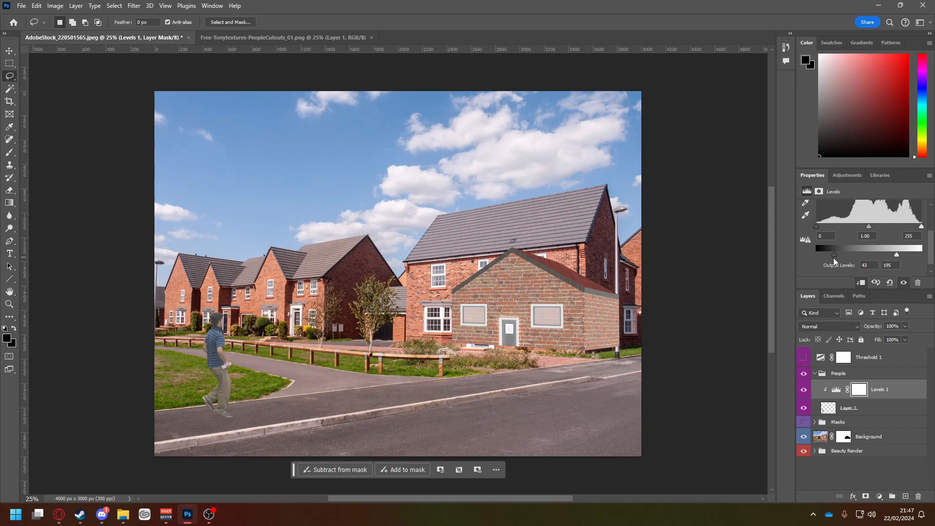
Step: Set the Levels 1 output black level to 0 and compare the man with his original in the people cut-outs file
left_click_drag(831, 258, 825, 260)
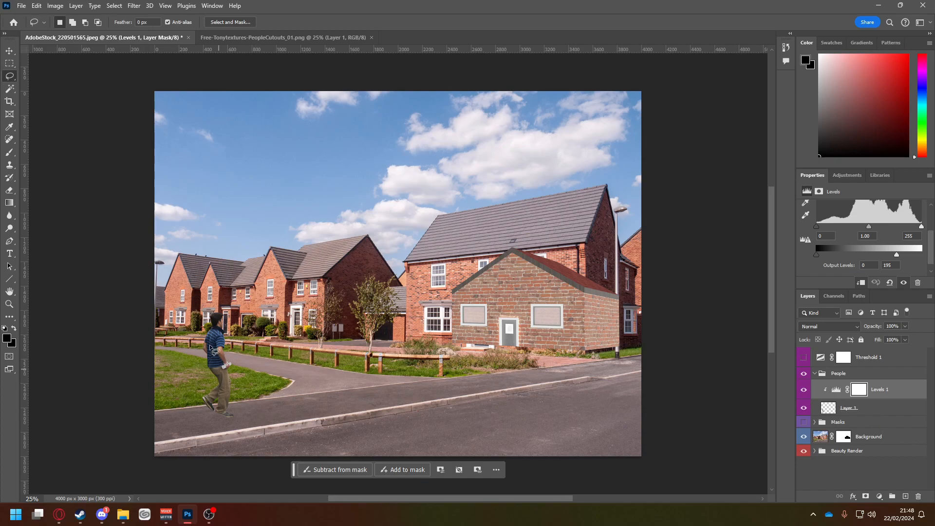
scroll(187, 390, "up", 5)
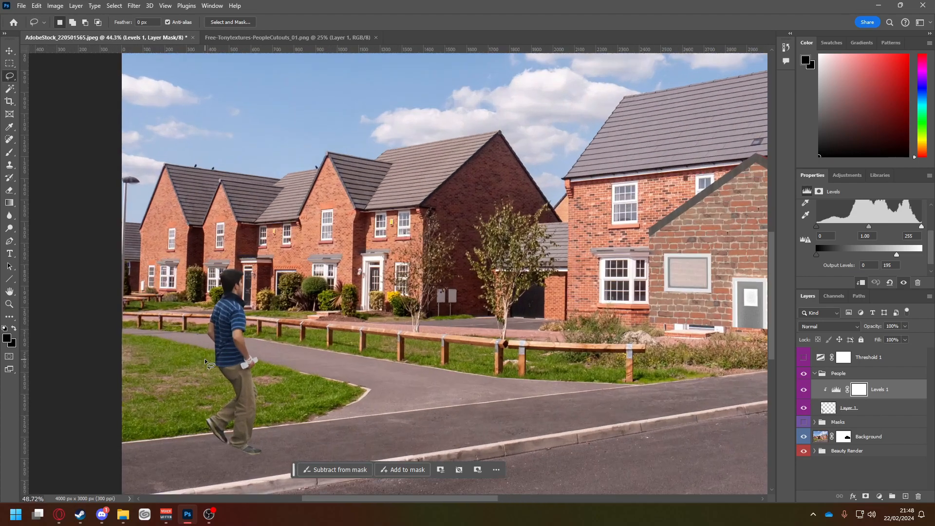
scroll(230, 360, "up", 3)
left_click_drag(347, 362, 456, 297)
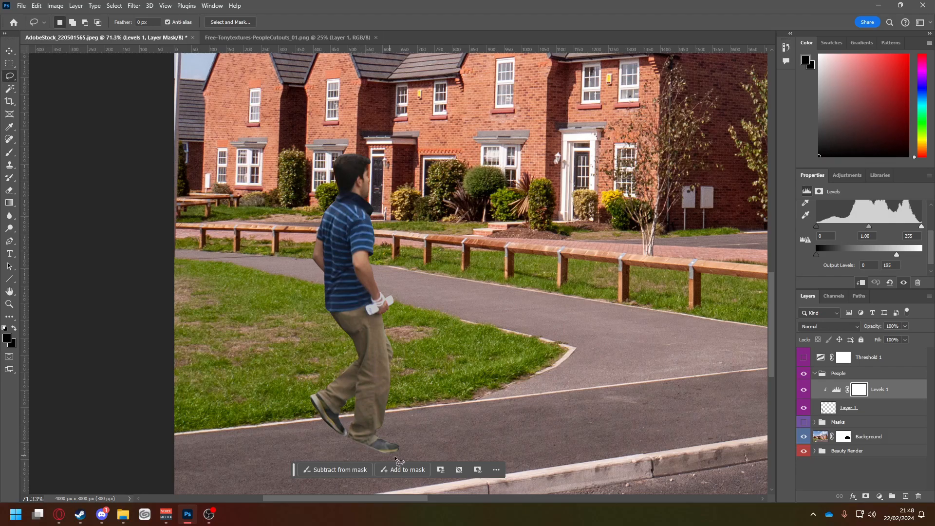
left_click(229, 38)
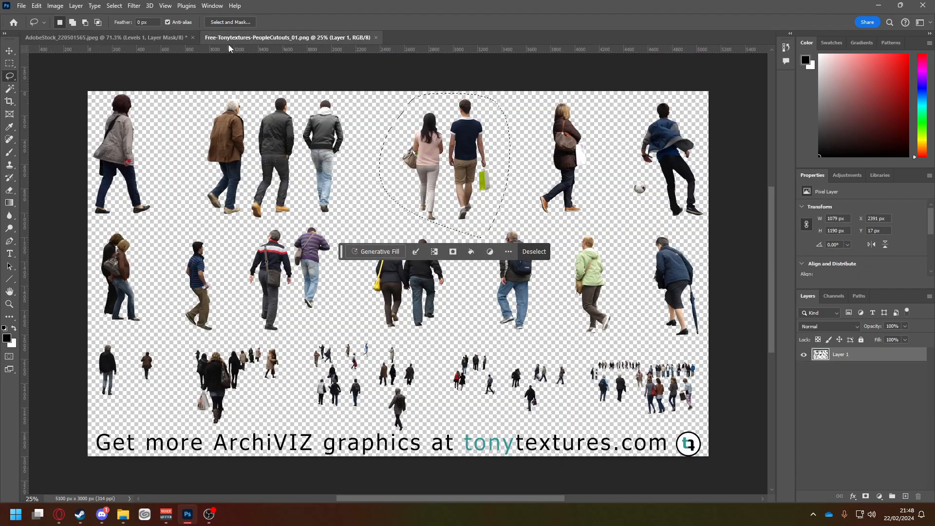
scroll(197, 344, "up", 1)
scroll(194, 343, "up", 2)
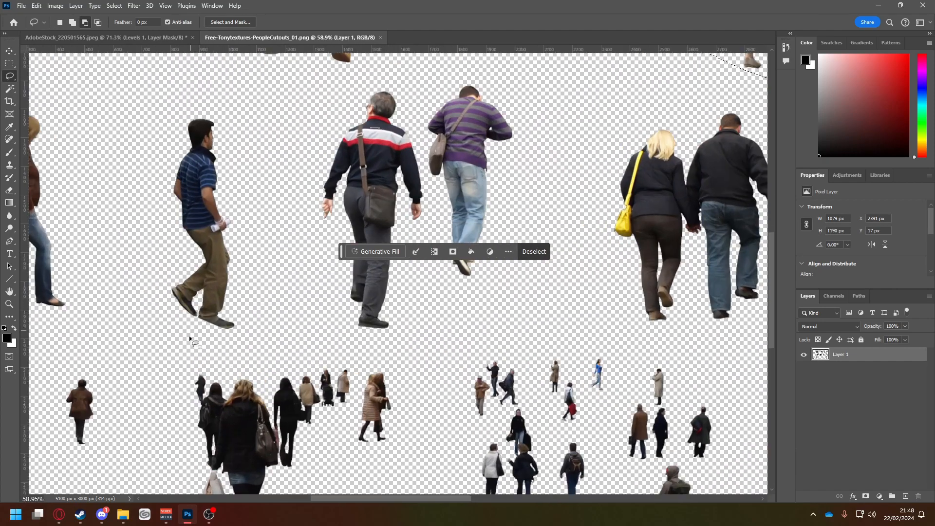
scroll(199, 319, "down", 2)
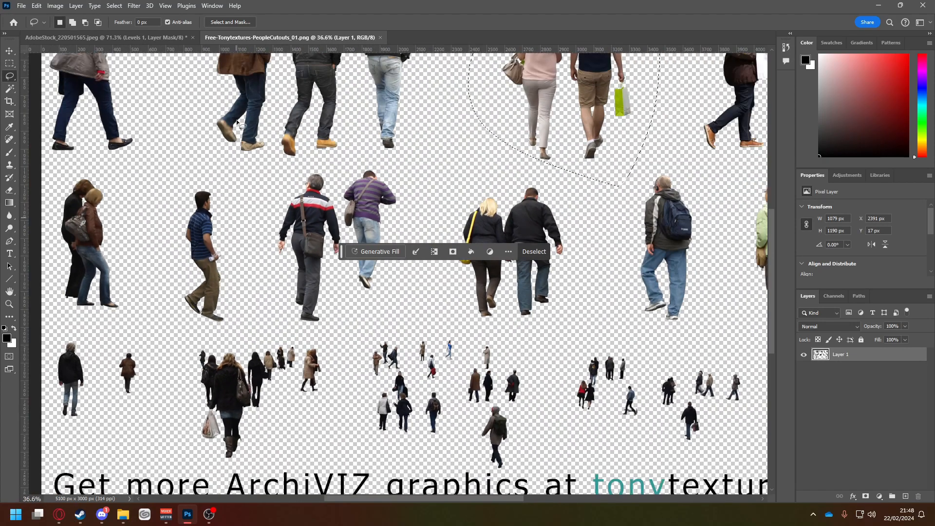
left_click(158, 39)
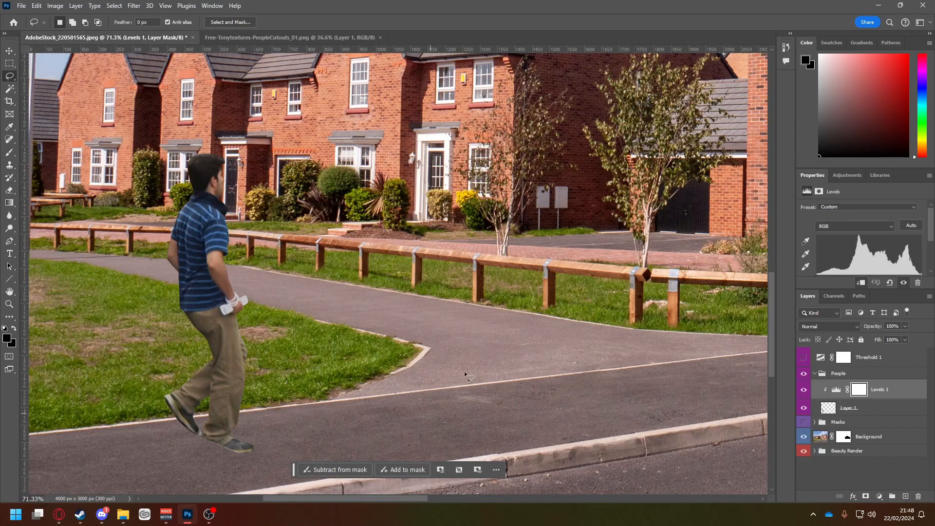
left_click(868, 412)
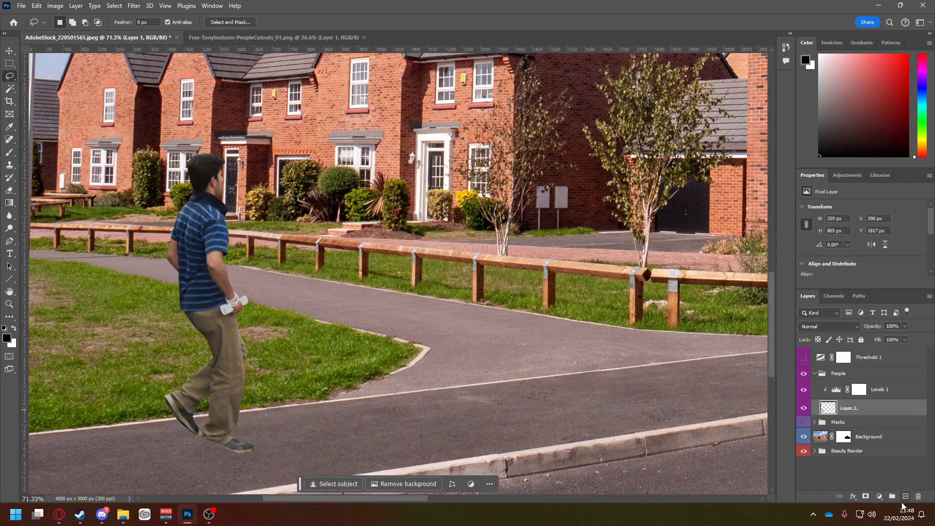
left_click(879, 496)
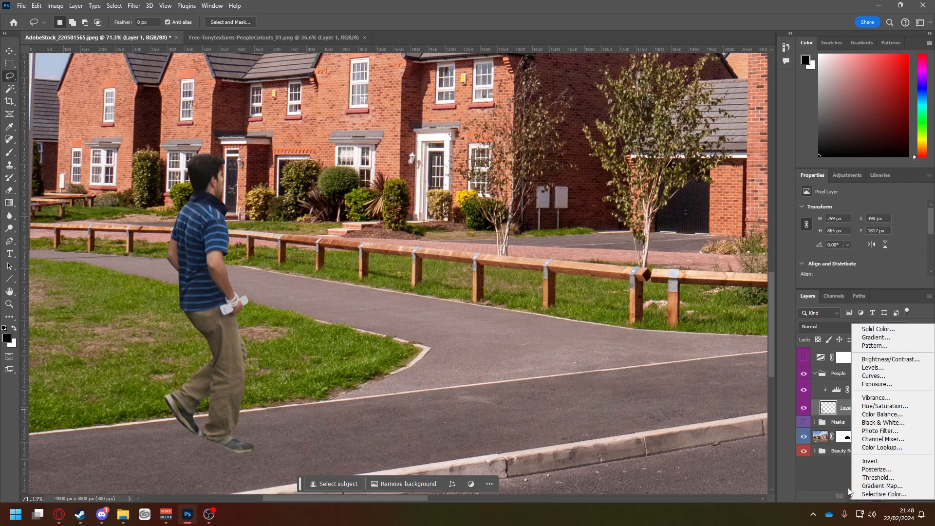
left_click(836, 391)
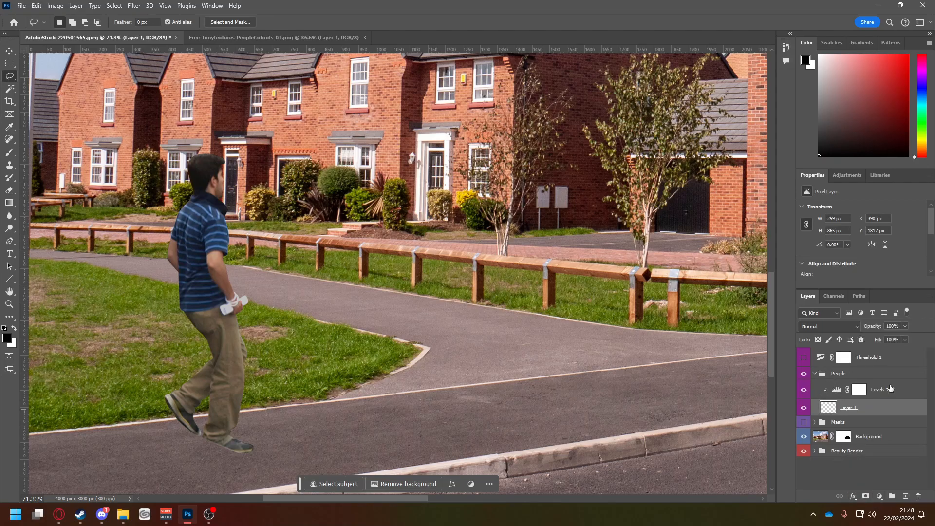
Step: Add an Exposure adjustment layer above Levels 1 and clip it to the man's layer
left_click(891, 390)
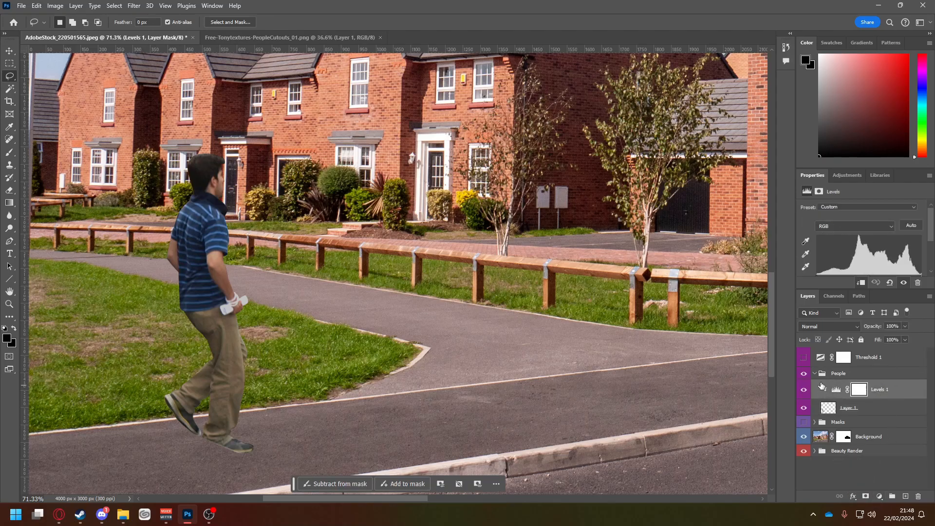
left_click(877, 496)
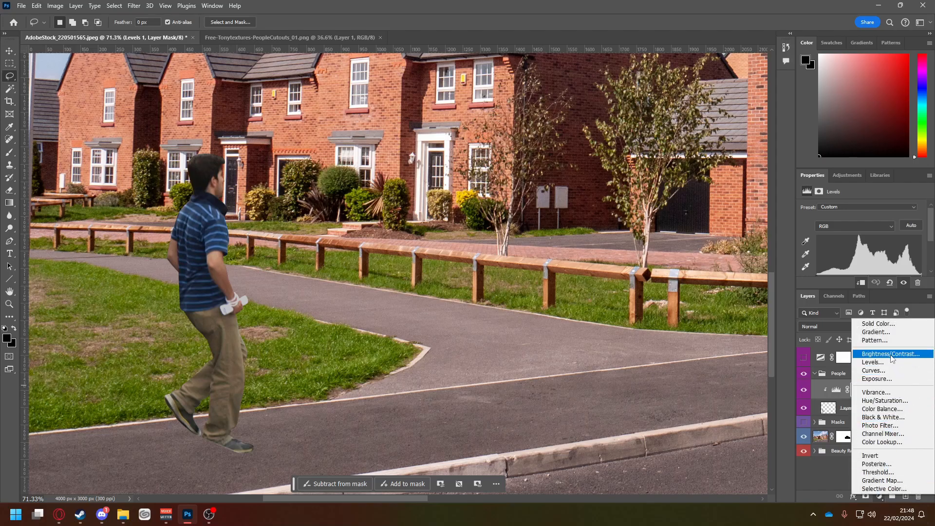
left_click(884, 384)
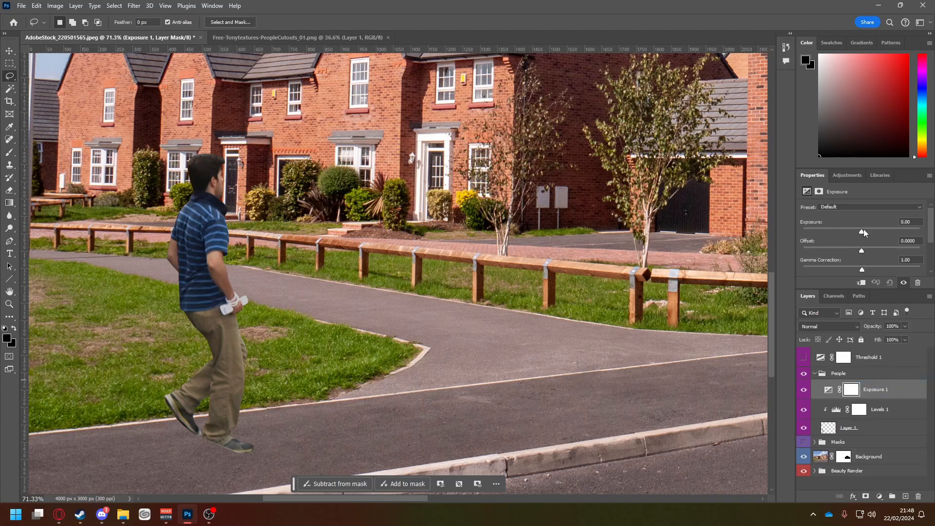
left_click_drag(863, 232, 863, 235)
left_click(868, 398, "alt")
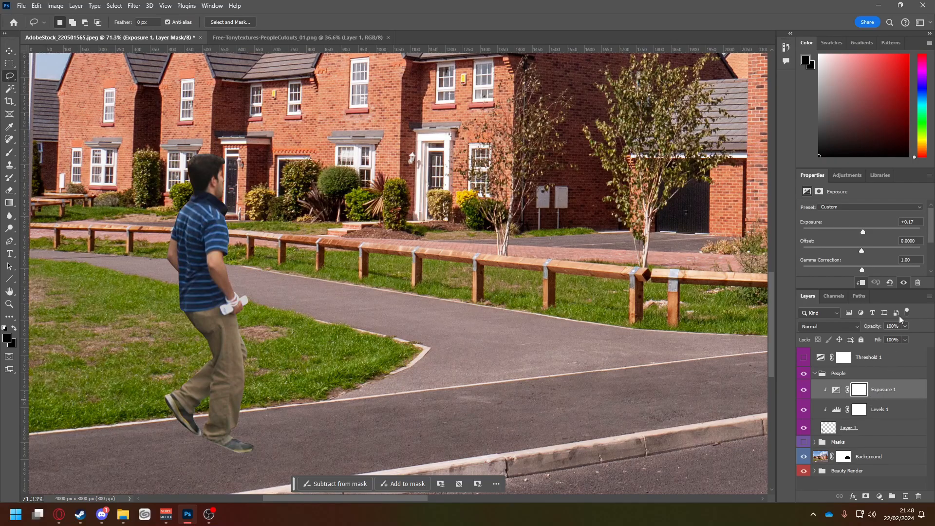
Step: Raise the Exposure 1 exposure to +1.78 to brighten the man
mouse_move(863, 232)
left_mouse_down()
mouse_move(893, 227)
mouse_move(817, 239)
mouse_move(892, 232)
mouse_move(819, 237)
mouse_move(865, 233)
left_mouse_up()
scroll(561, 210, "down", 2)
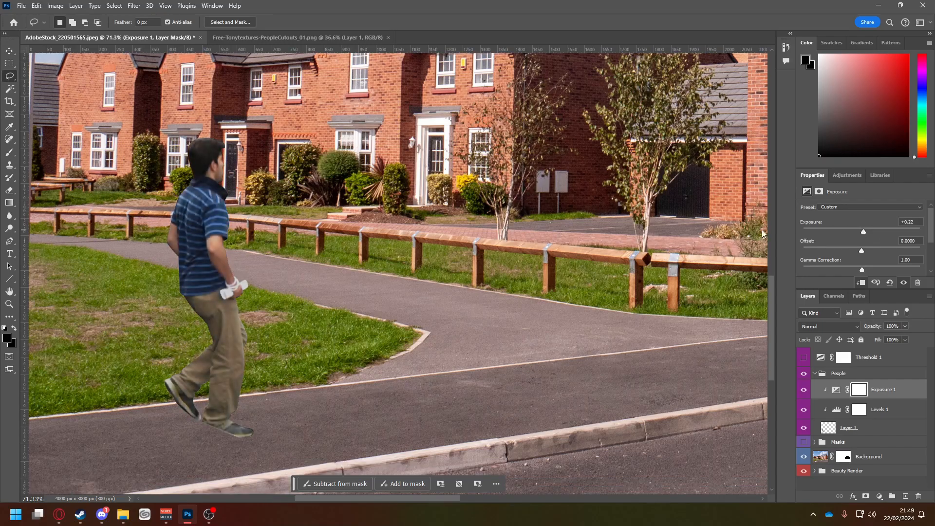
scroll(670, 136, "down", 2)
scroll(682, 136, "up", 2)
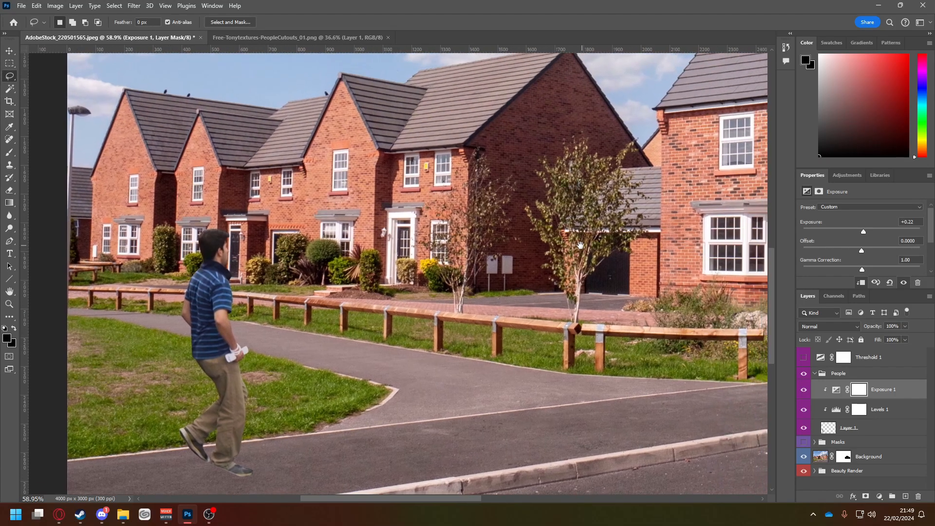
left_click_drag(865, 232, 878, 233)
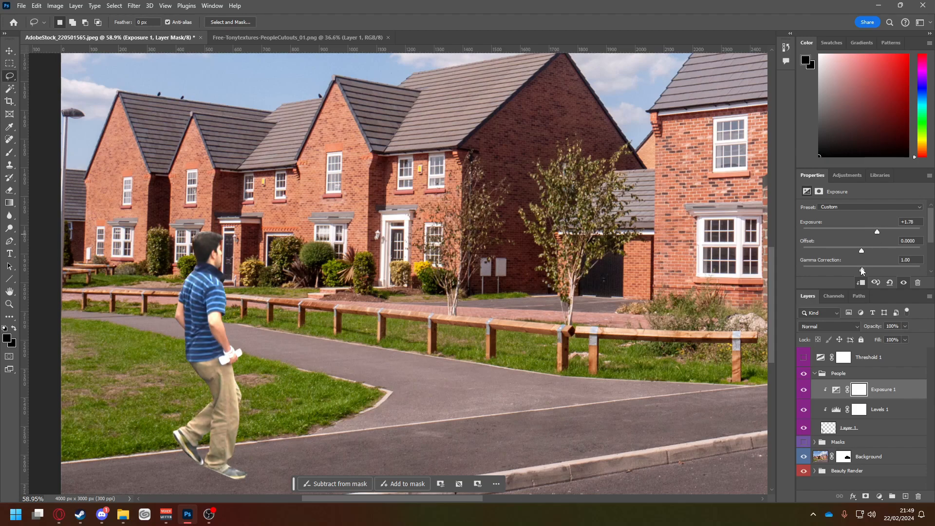
Step: Try different offset and gamma correction settings on Exposure 1 and reset them to 0 and 1
mouse_move(864, 270)
left_mouse_down()
mouse_move(890, 256)
mouse_move(843, 257)
mouse_move(858, 253)
left_mouse_up()
double_click(915, 241)
type("0")
left_click(912, 259)
double_click(912, 259)
type("1")
Step: Display the Exposure 1 layer mask on its own, fill it with black using the Paint Bucket, and return to the image
left_click(861, 393)
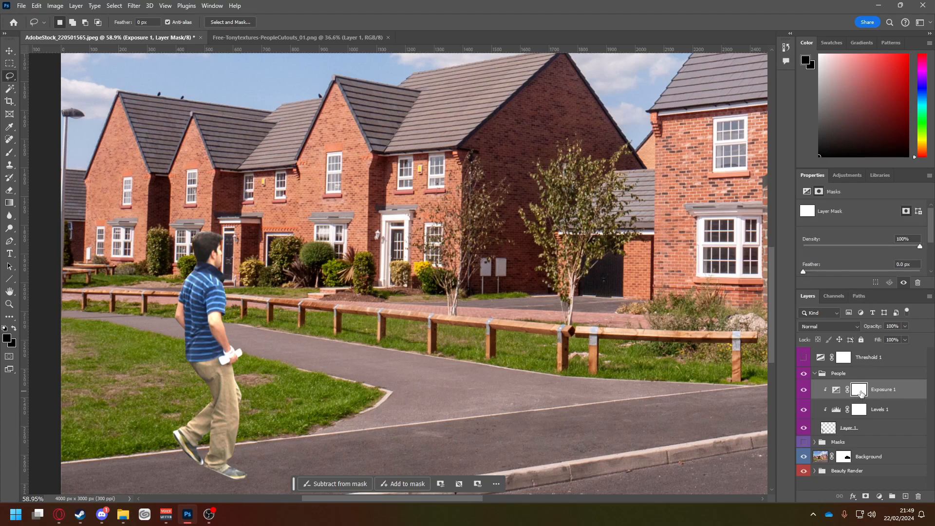
right_click(861, 393)
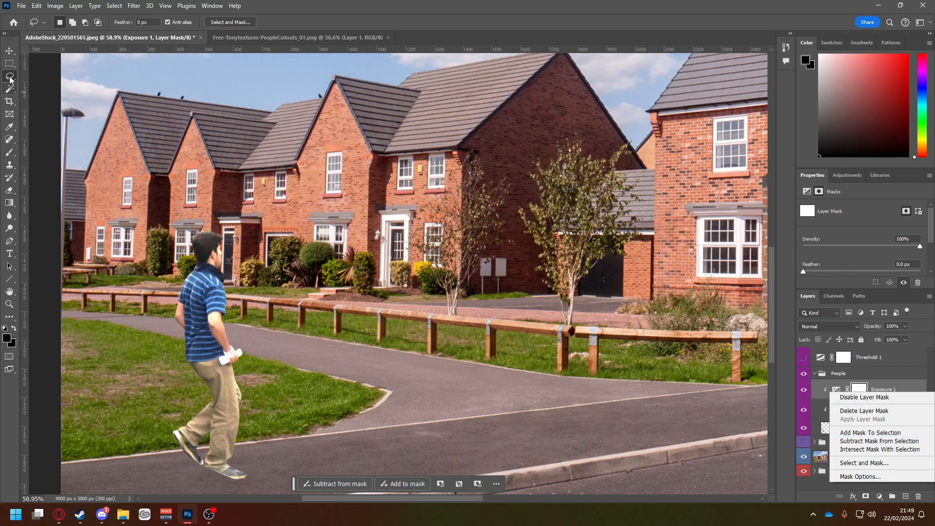
left_click(861, 390)
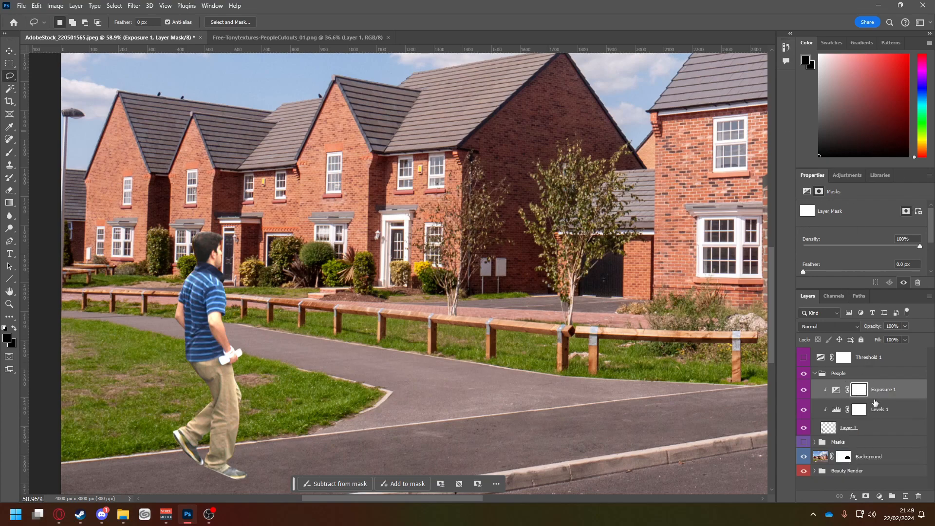
left_click(863, 393, "alt")
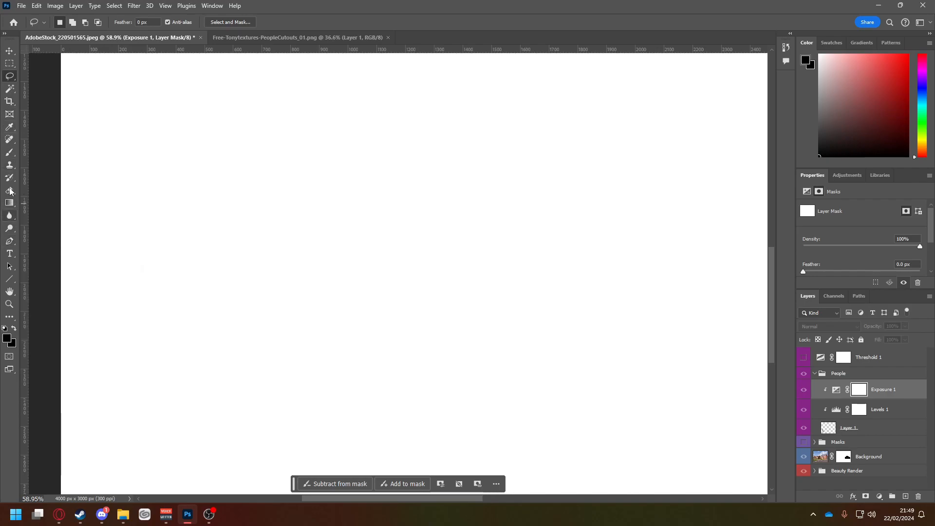
left_click(10, 166)
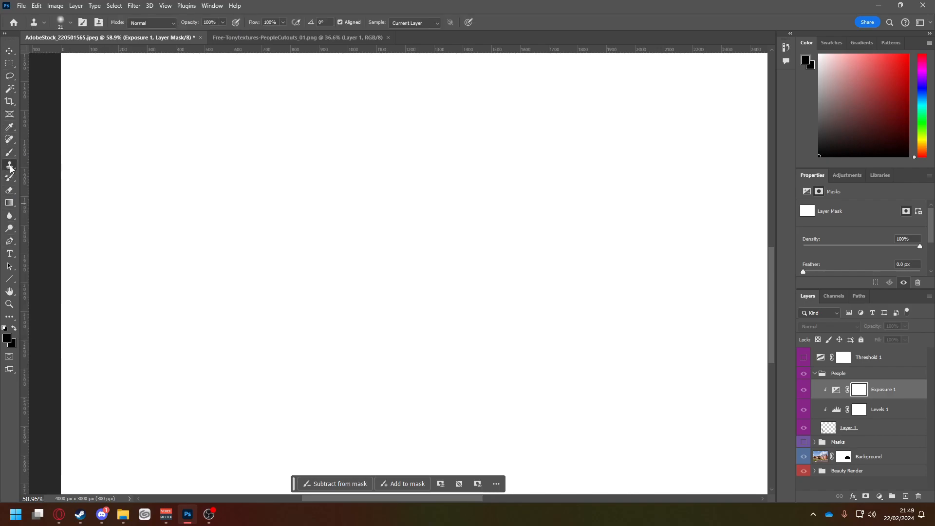
left_click(9, 203)
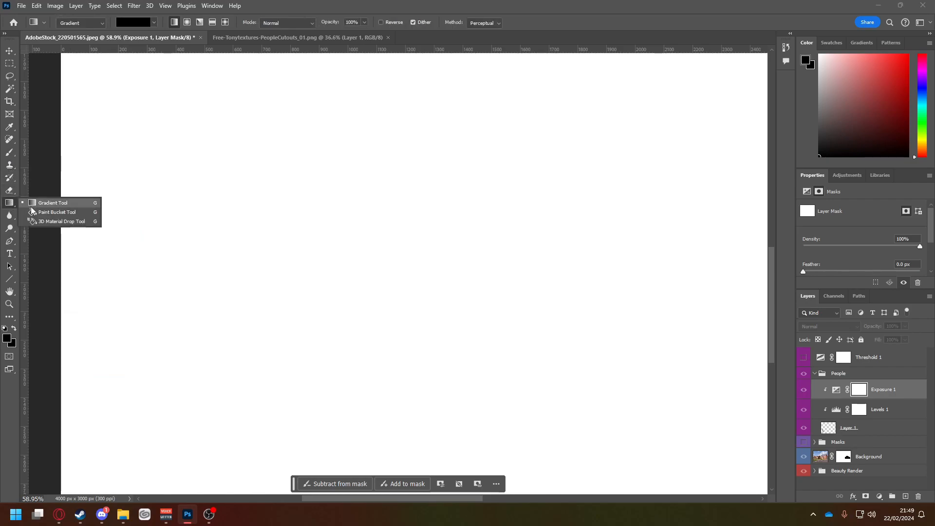
left_click(57, 212)
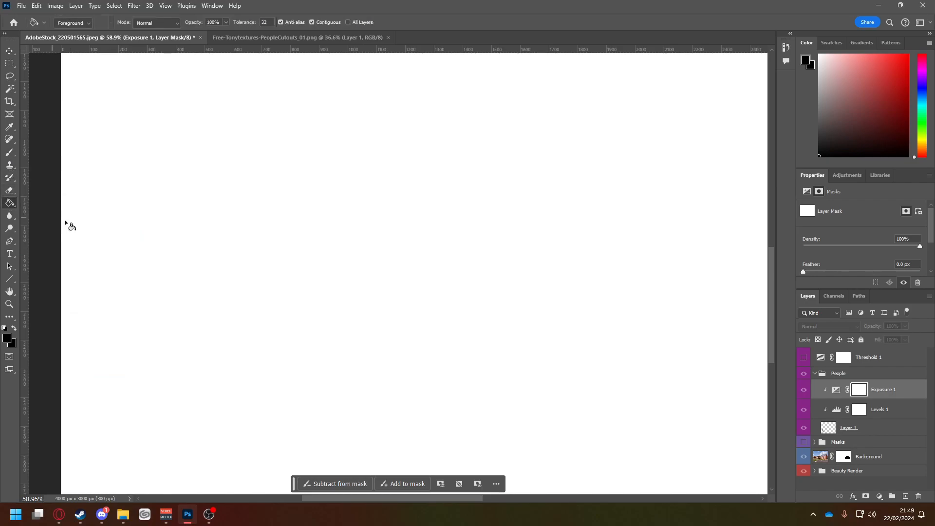
left_click(597, 233)
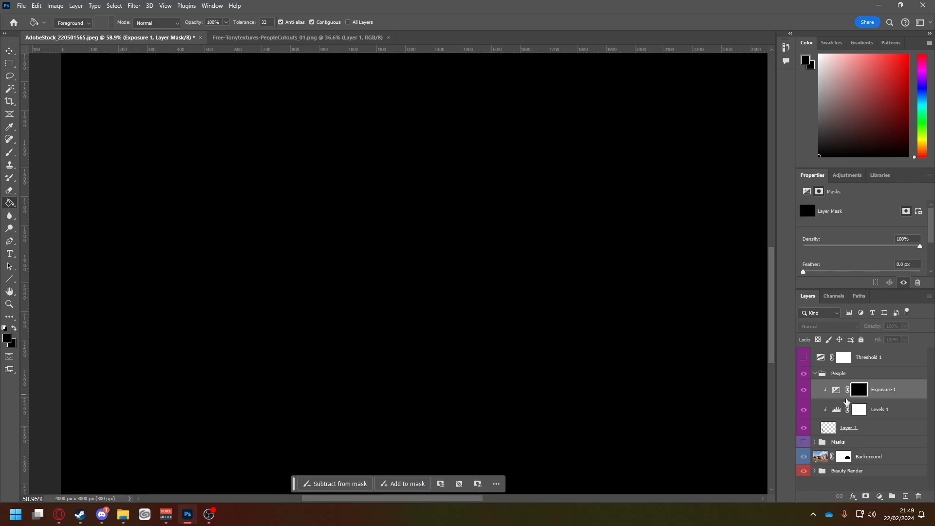
left_click(824, 433)
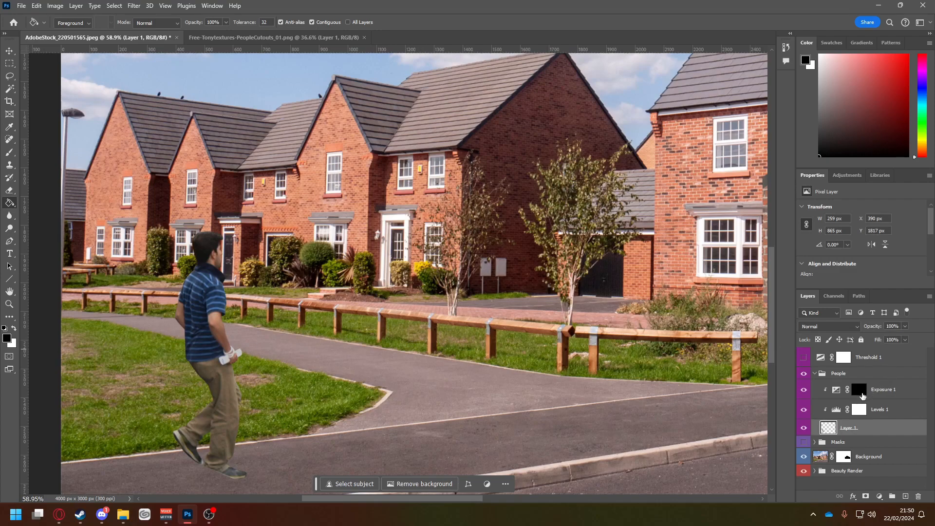
Step: Paint white on the Exposure 1 mask with a soft 55 px brush to brighten the sunlit edge of the man's trousers
left_click(860, 390)
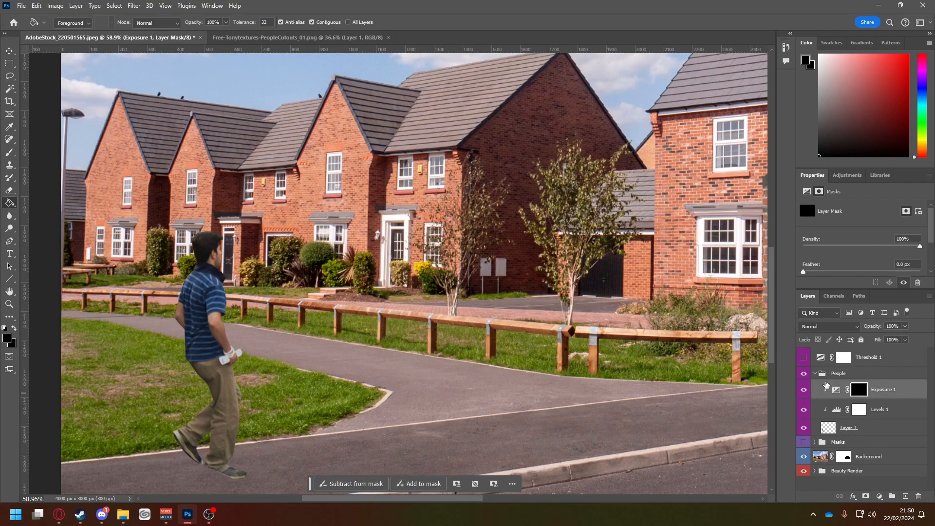
left_click(9, 152)
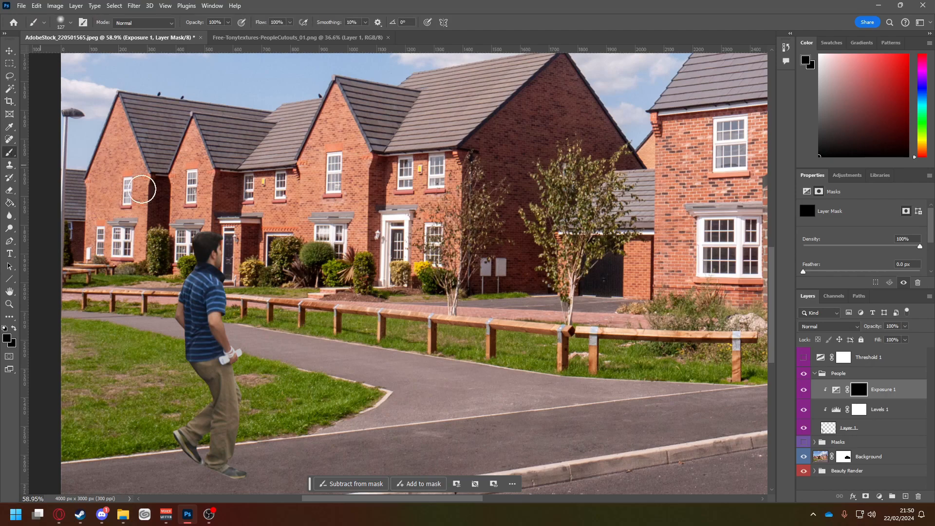
key("x")
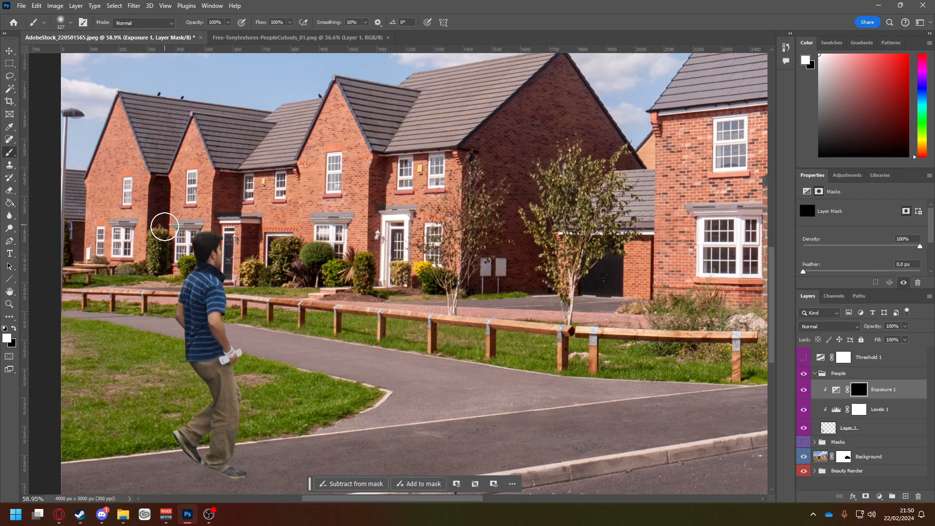
left_click(71, 23)
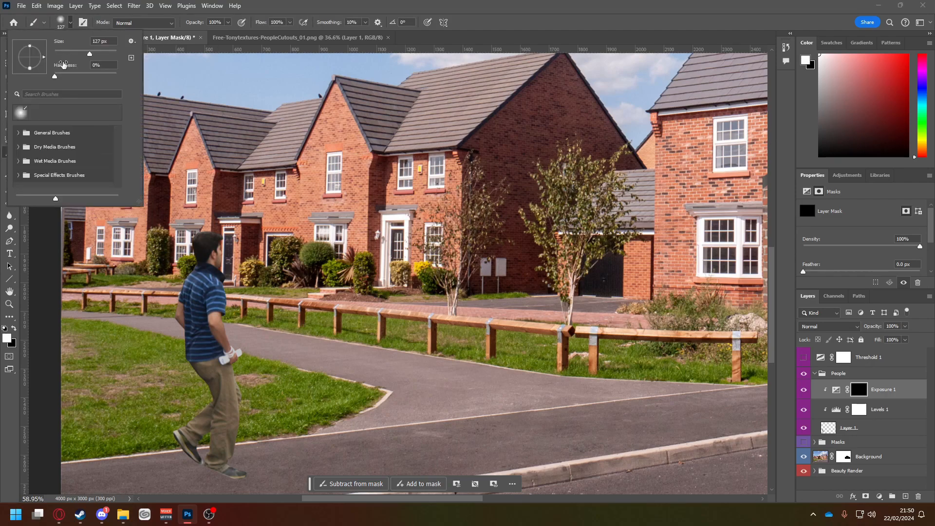
mouse_move(55, 78)
left_mouse_down()
mouse_move(123, 77)
mouse_move(63, 78)
mouse_move(86, 54)
mouse_move(72, 53)
left_mouse_up()
left_click(71, 27)
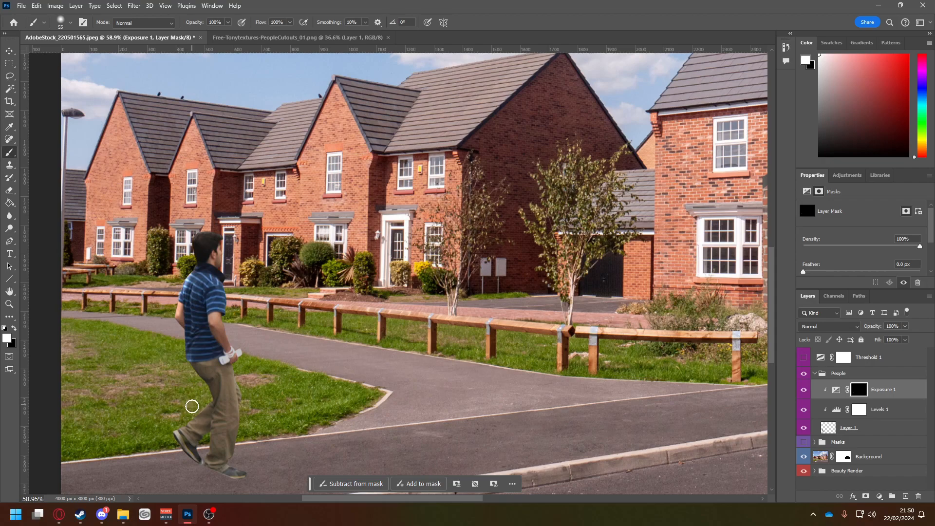
left_click_drag(169, 427, 168, 433)
mouse_move(213, 412)
left_mouse_down()
mouse_move(197, 459)
mouse_move(217, 426)
mouse_move(205, 454)
mouse_move(231, 343)
left_mouse_up()
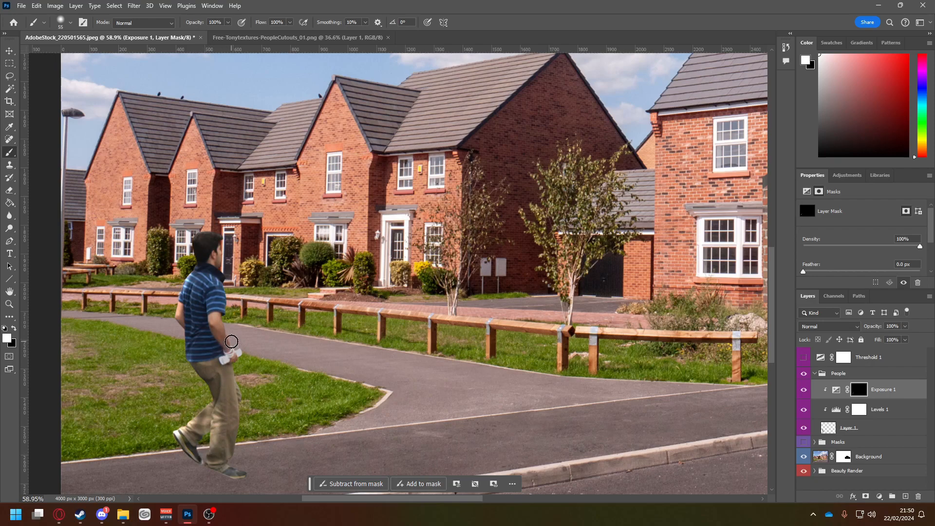
Step: Refine the Exposure 1 mask by painting black over the man's trousers to tone them down and white over his arm
key("x")
mouse_move(205, 414)
left_mouse_down()
mouse_move(193, 439)
mouse_move(206, 403)
mouse_move(194, 438)
mouse_move(206, 415)
mouse_move(205, 430)
mouse_move(229, 412)
mouse_move(230, 437)
left_mouse_up()
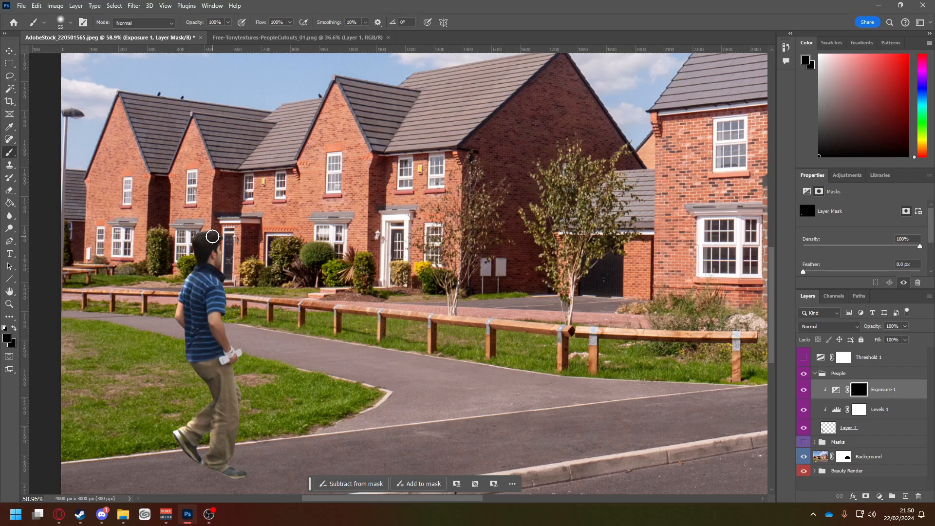
key("x")
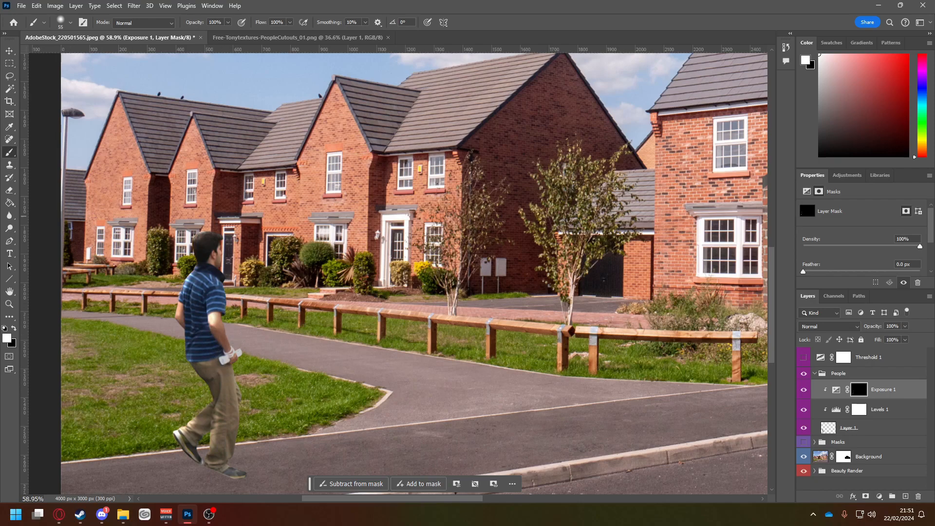
key("x")
scroll(354, 228, "down", 2)
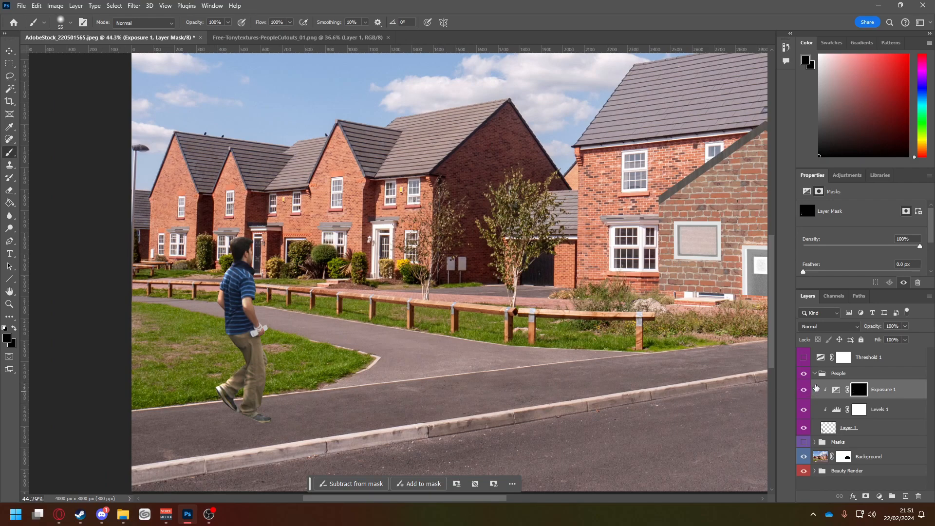
Step: Duplicate Layer 1, the walking man's cut-out, keeping the default copy name
left_click(860, 428)
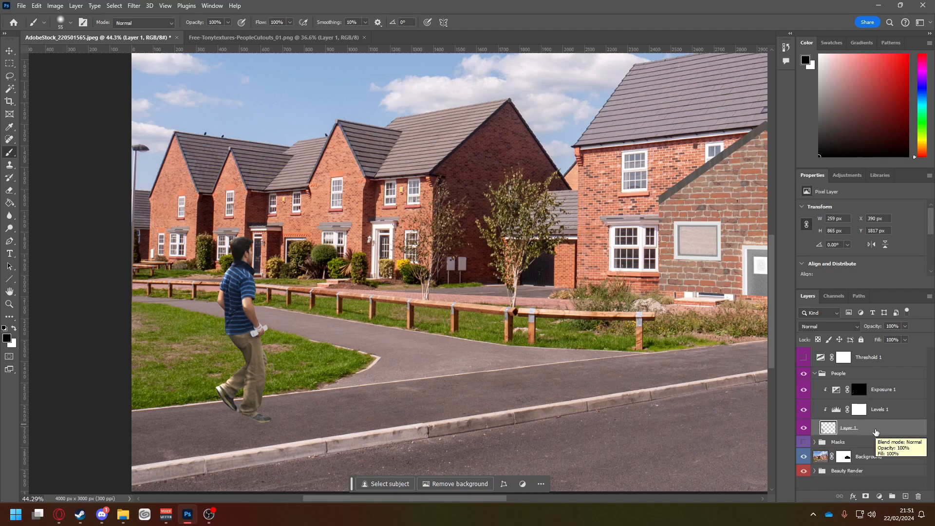
right_click(876, 430)
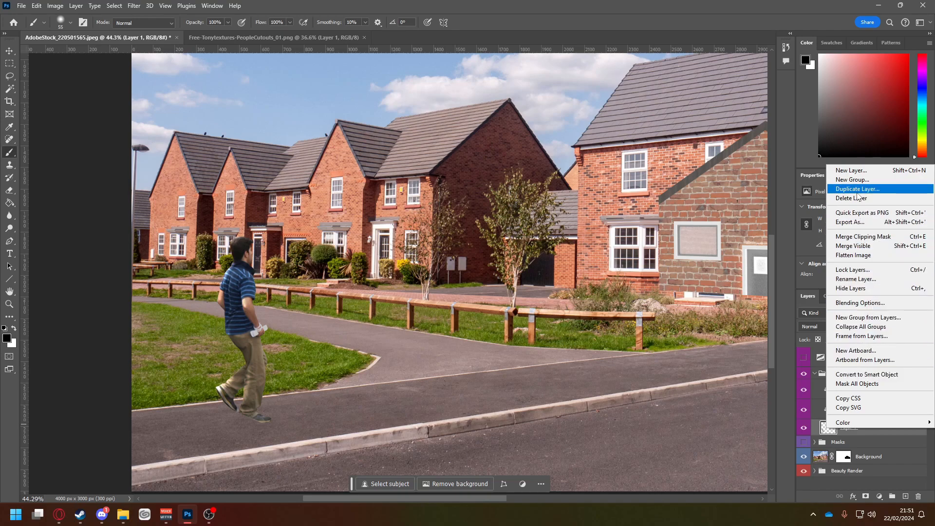
left_click(855, 189)
left_click(546, 144)
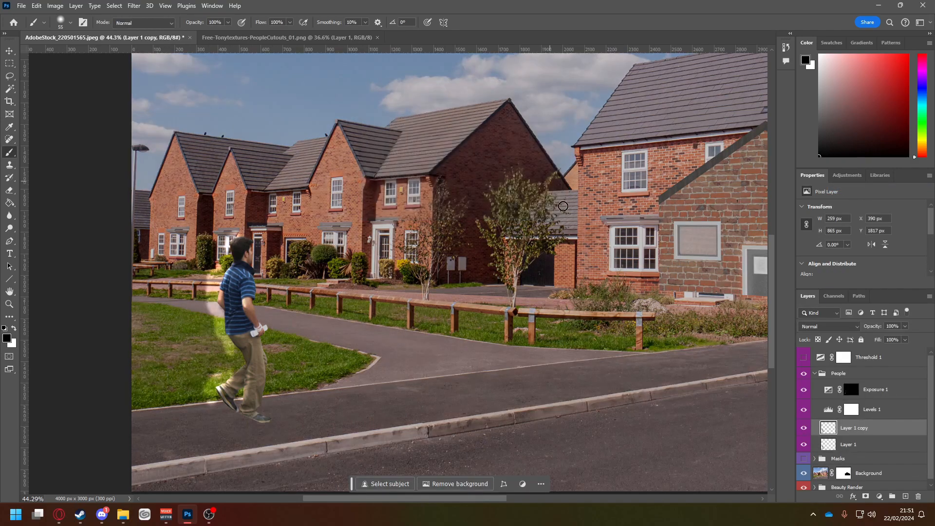
Step: Move Layer 1 copy beneath Layer 1 and clip the Levels 1 and Exposure 1 adjustments back onto Layer 1
left_click_drag(862, 429, 852, 448)
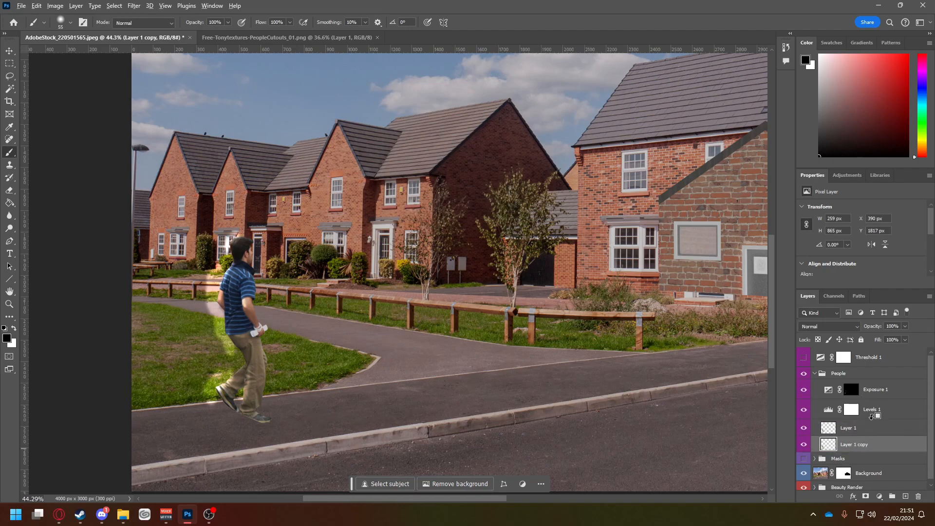
left_click(869, 419, "alt")
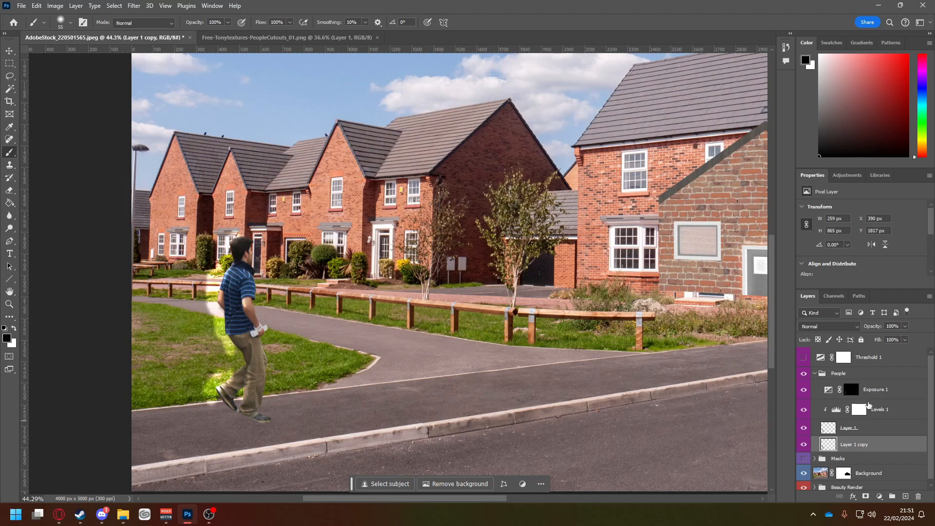
left_click(867, 398, "alt")
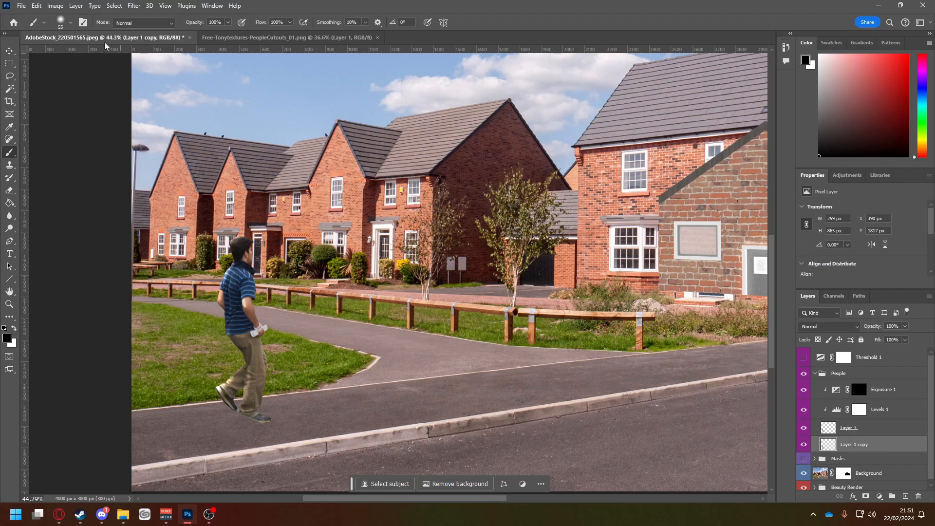
Step: Flip Layer 1 copy vertically and horizontally
left_click(38, 7)
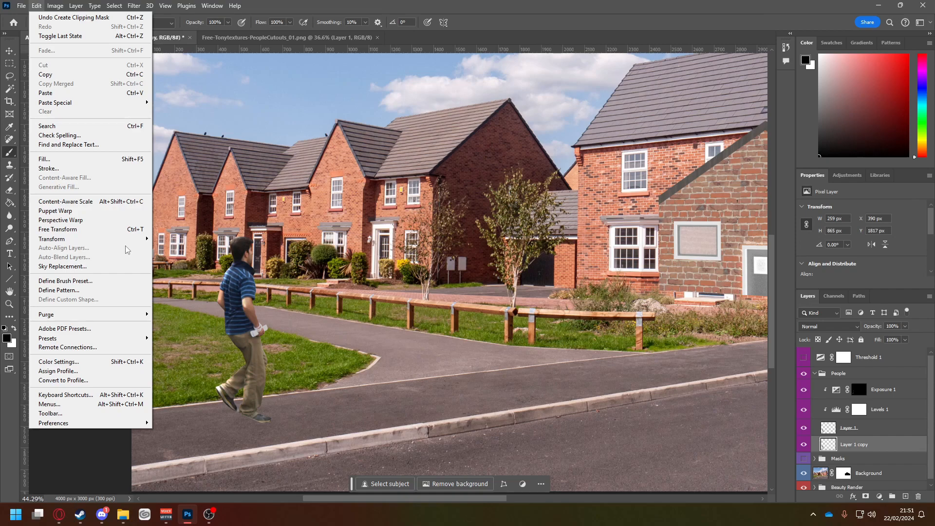
mouse_move(144, 239)
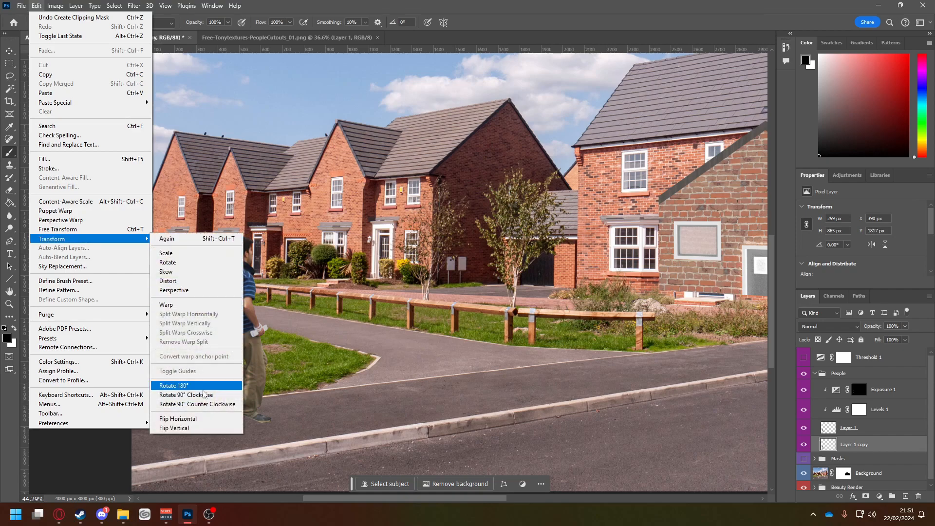
left_click(191, 431)
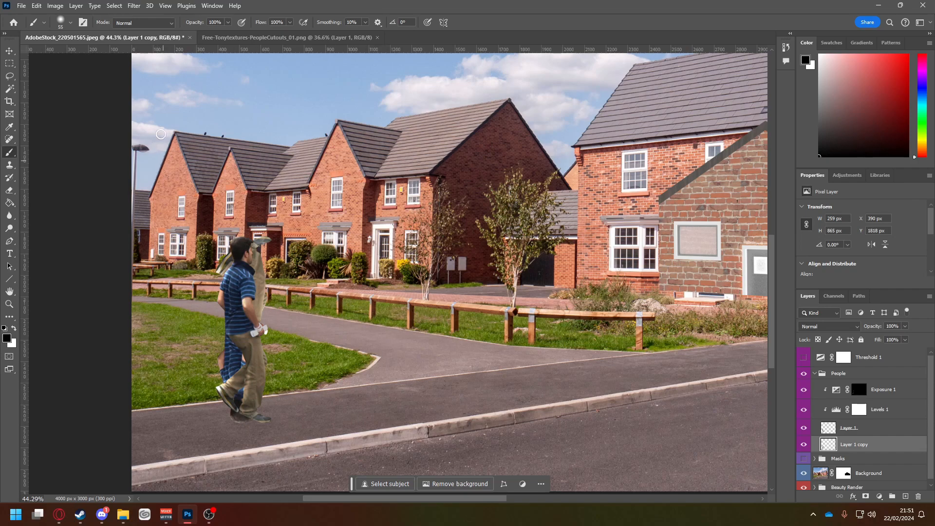
left_click(36, 6)
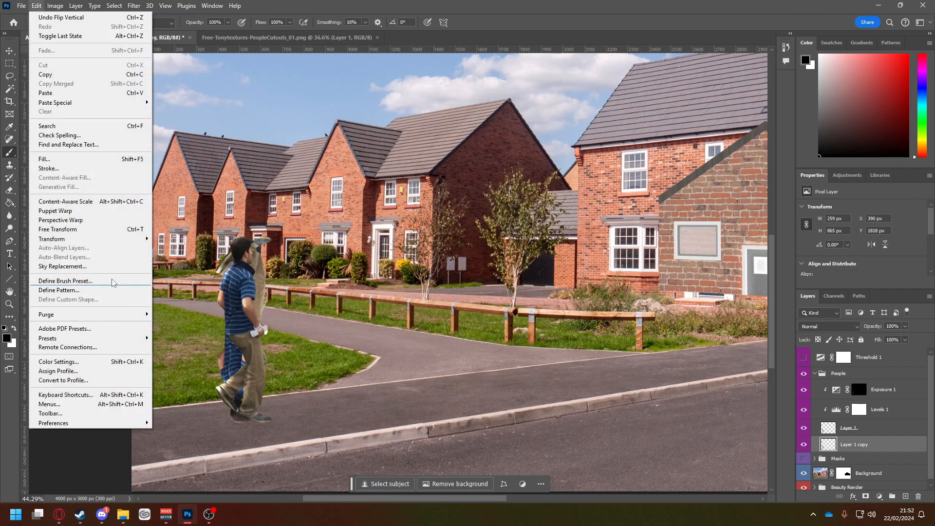
mouse_move(98, 239)
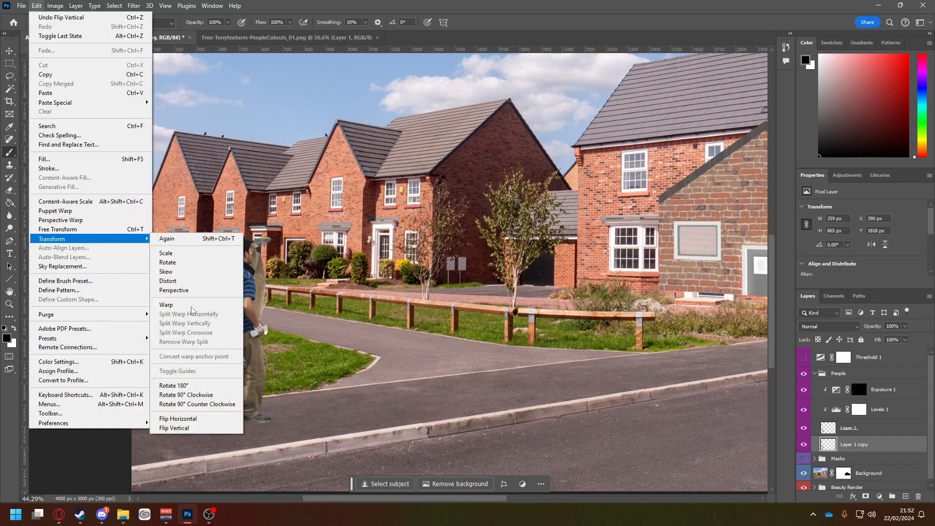
left_click(192, 419)
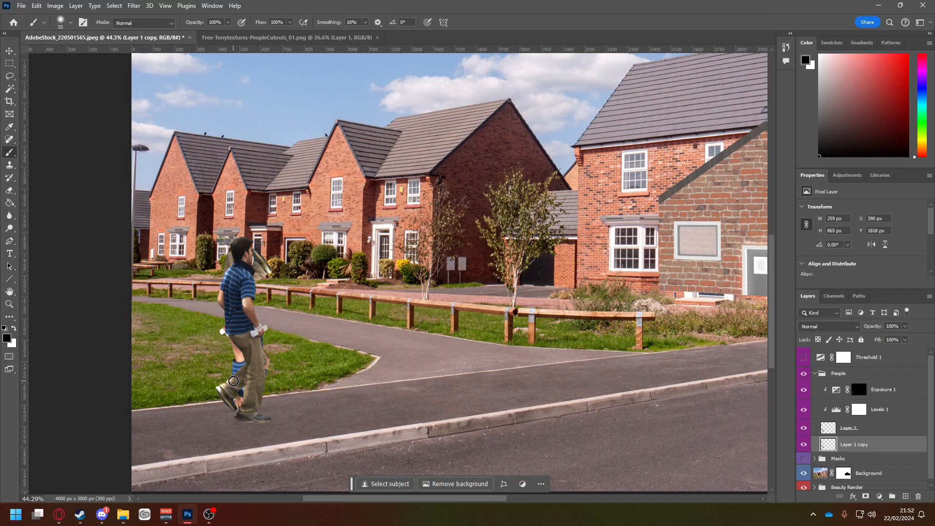
Step: Define a Perspective Warp plane around the flipped copy of the man and switch to warp mode
left_click(41, 7)
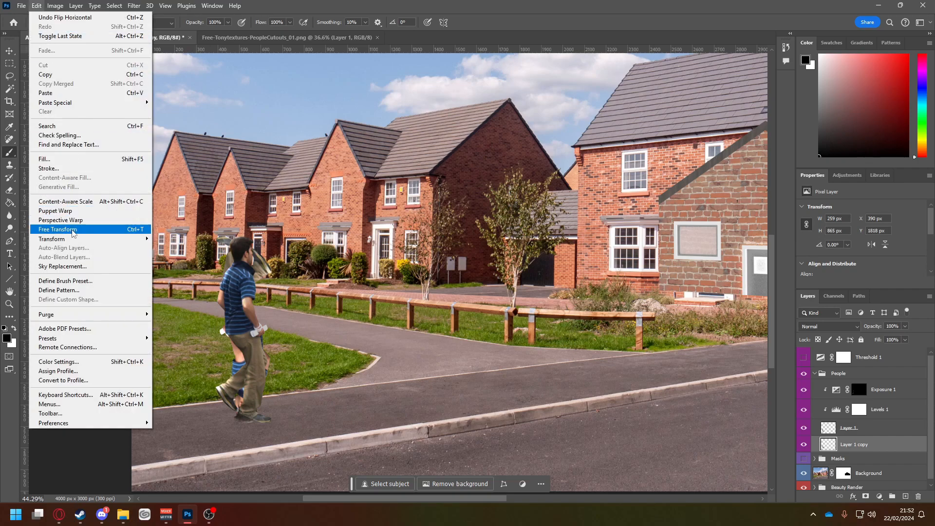
mouse_move(71, 240)
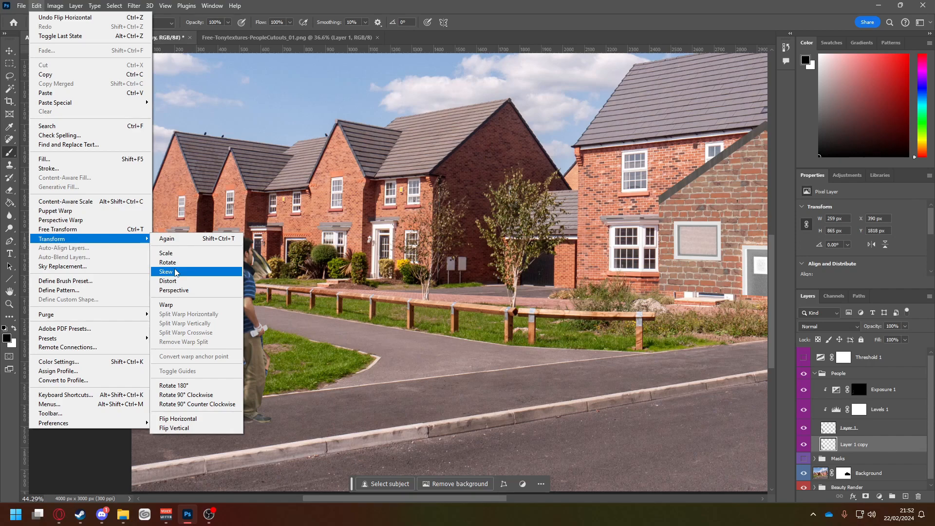
left_click(95, 226)
left_click_drag(205, 230, 286, 433)
key("w")
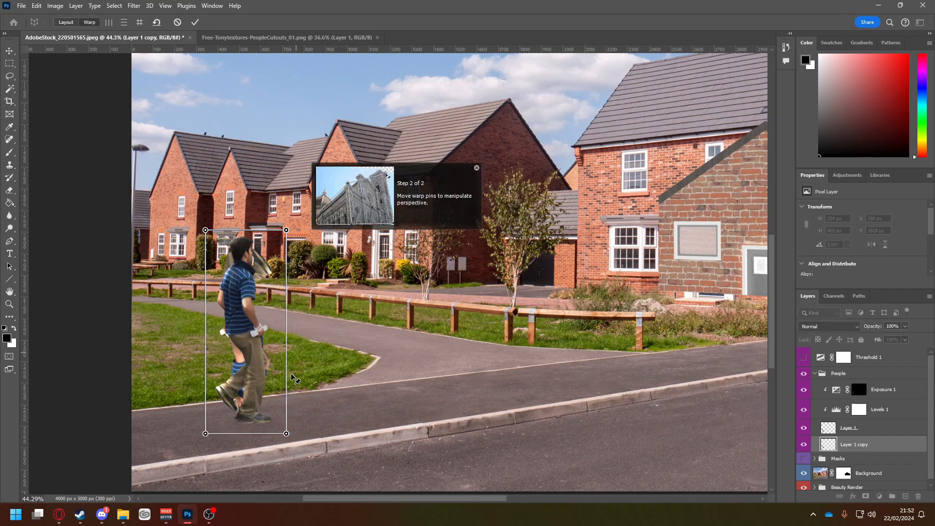
Step: Warp the plane's corners to lay the flipped copy flat along the pavement, stretching away from the man's feet
left_click_drag(289, 440, 401, 362)
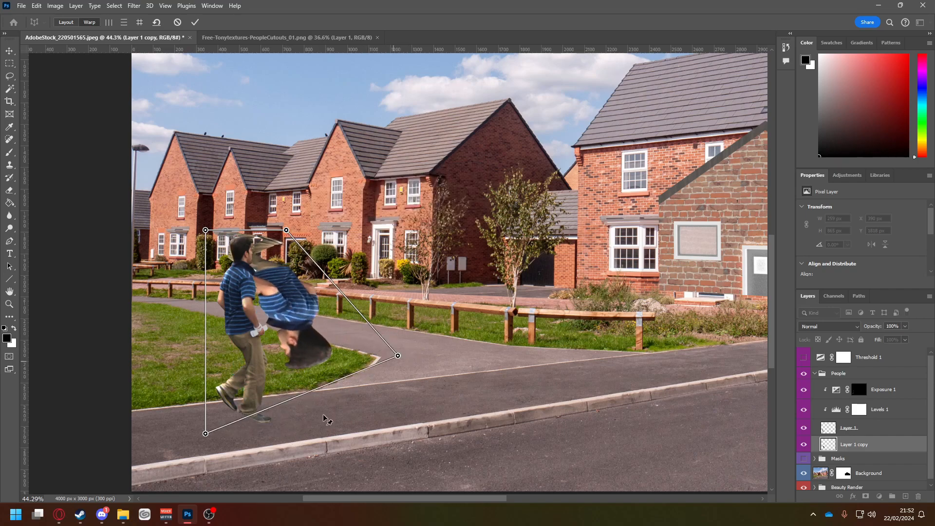
left_click_drag(212, 443, 363, 427)
left_click_drag(208, 227, 243, 420)
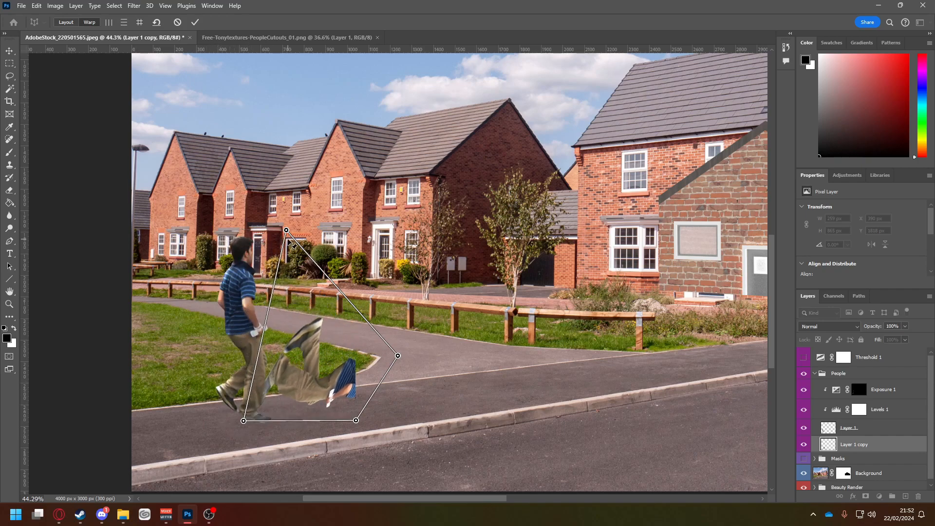
left_click_drag(257, 284, 223, 382)
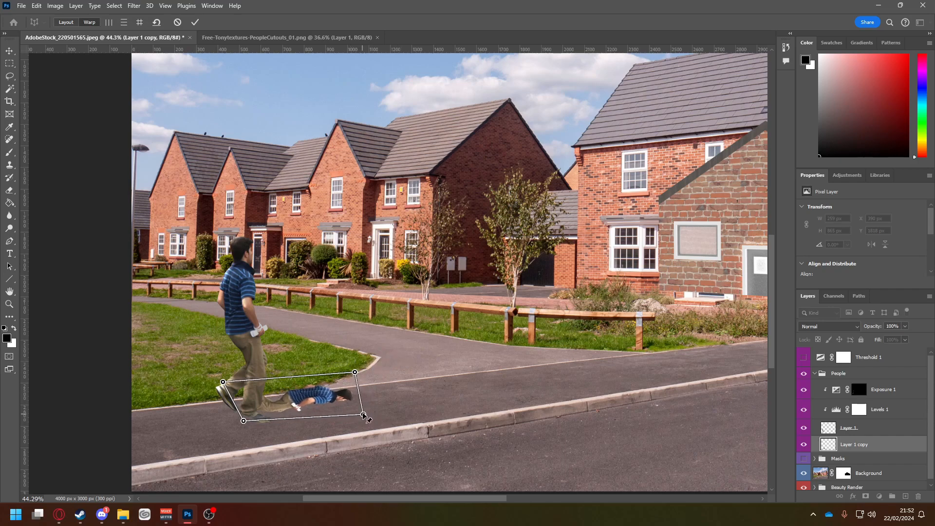
left_click_drag(399, 408, 342, 409)
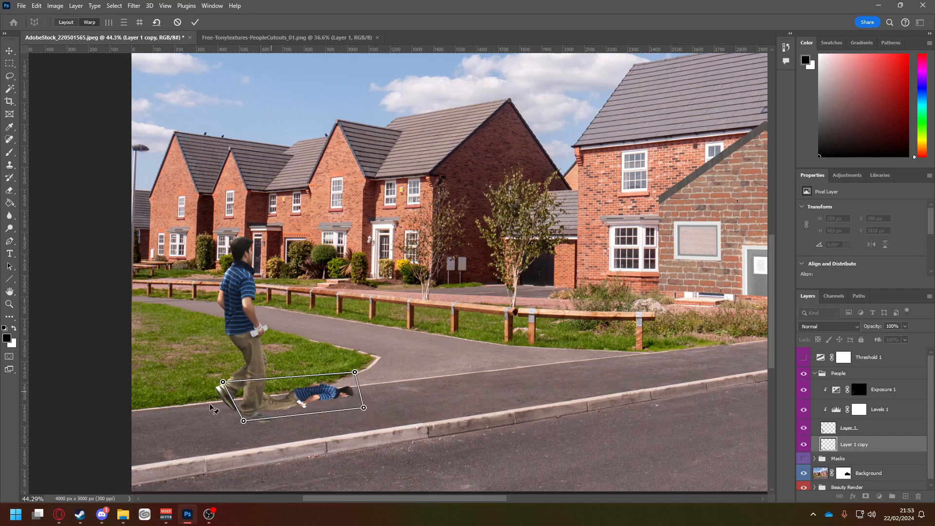
Step: Shorten the warped copy on the pavement by pulling its far corners in towards the man and adjusting the near one
left_click_drag(223, 383, 199, 399)
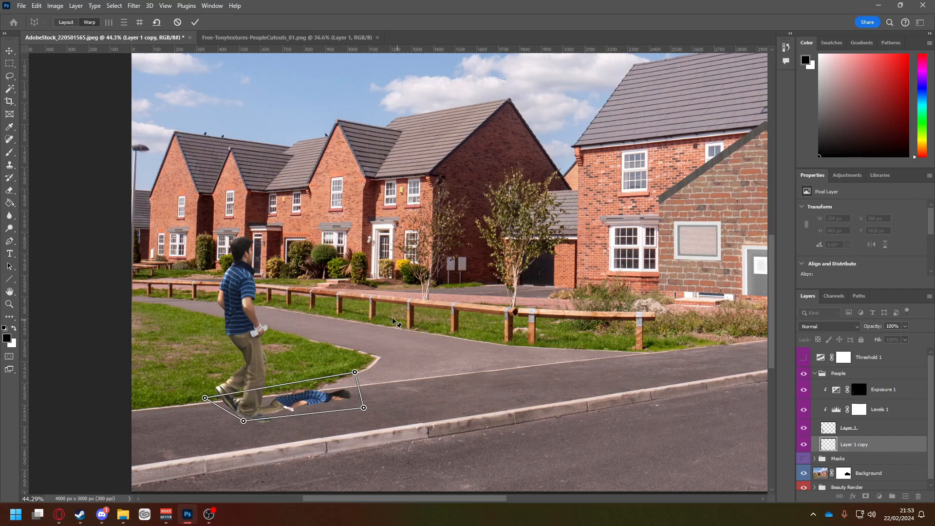
left_click_drag(363, 408, 298, 417)
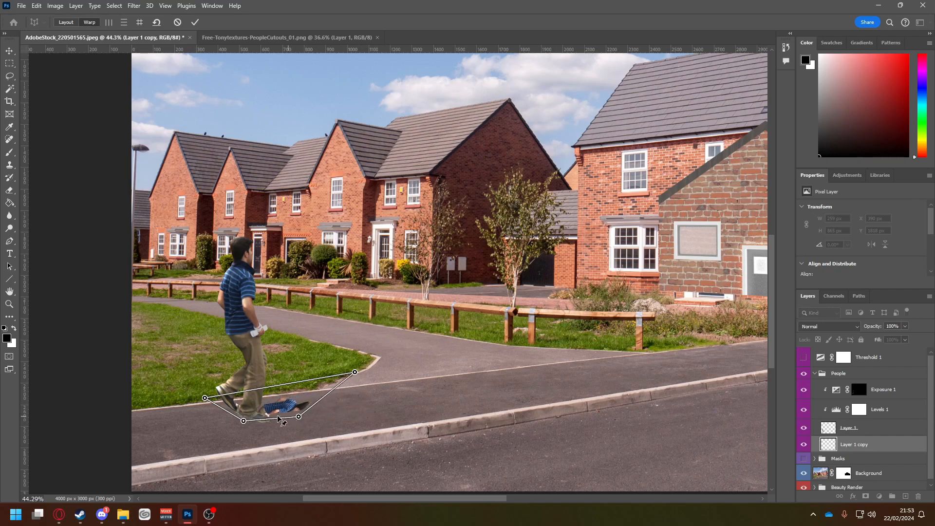
left_click_drag(354, 372, 290, 391)
left_click_drag(205, 398, 210, 397)
mouse_move(299, 417)
left_mouse_down()
mouse_move(300, 403)
mouse_move(303, 414)
left_mouse_up()
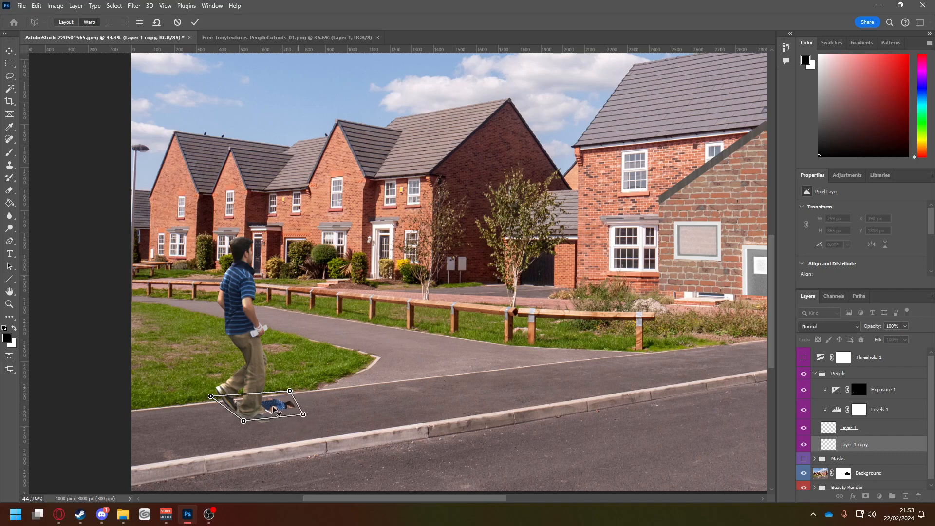
Step: Reposition the warp corners near the man's feet so the copy starts at his shoes, and apply the Perspective Warp
left_click_drag(211, 396, 185, 411)
left_click_drag(244, 421, 221, 449)
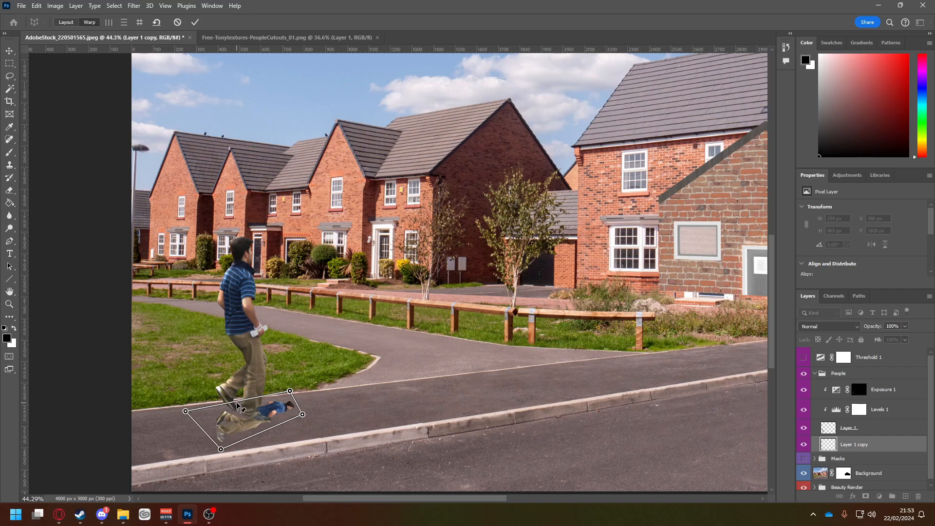
left_click_drag(221, 455, 247, 427)
left_click_drag(195, 413, 264, 427)
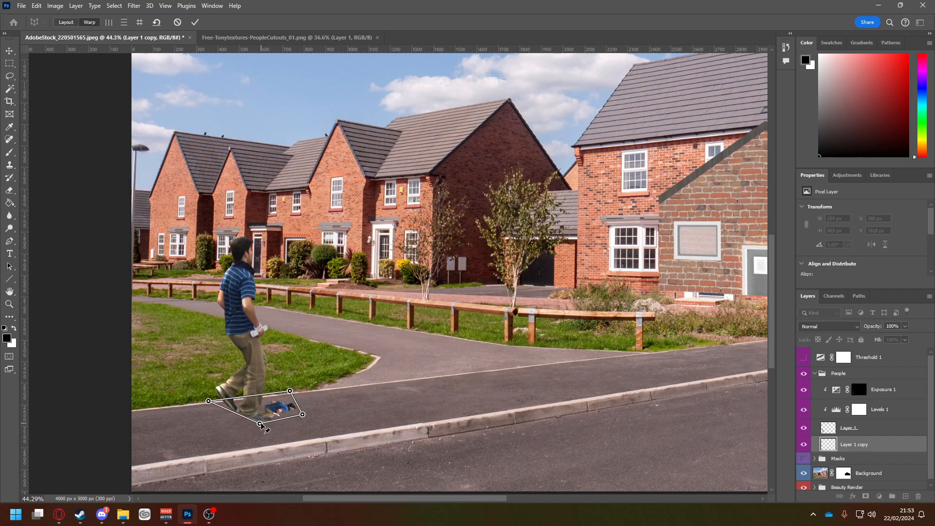
left_click_drag(208, 402, 147, 385)
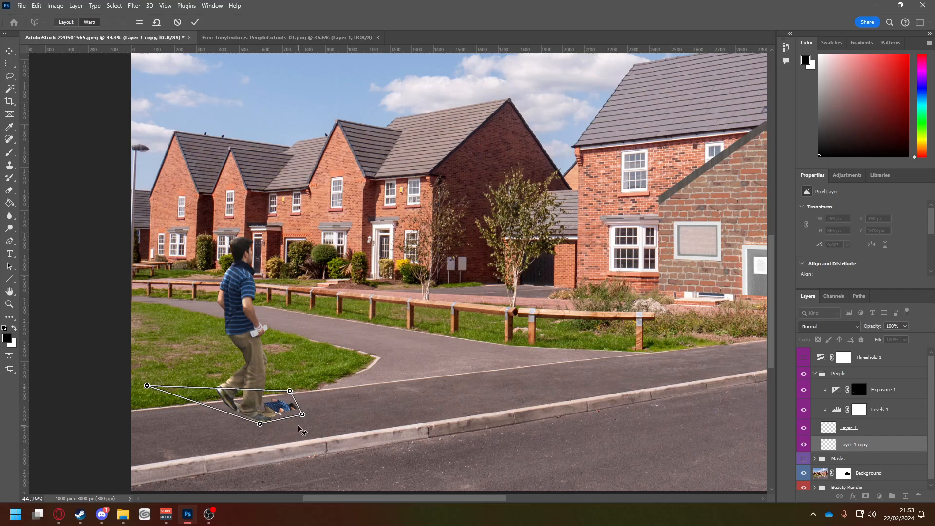
key("Return")
key("b")
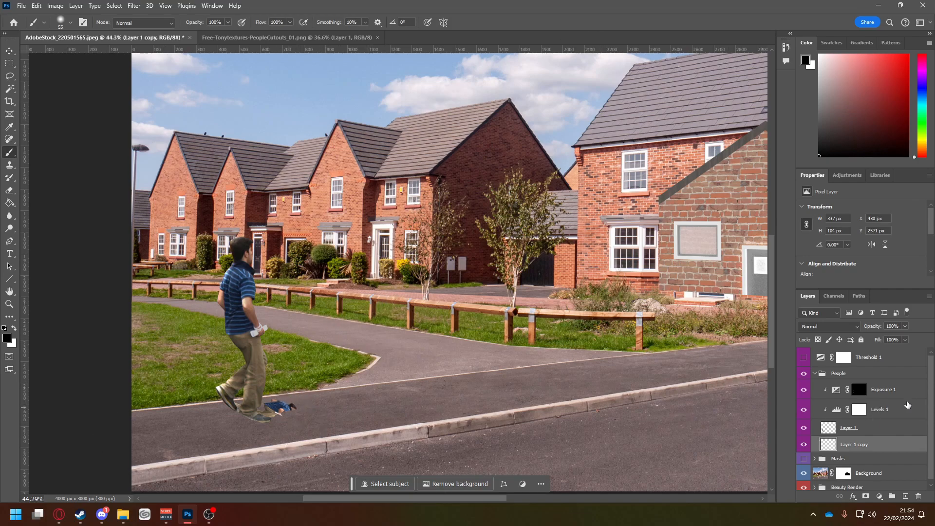
Step: Add a Hue/Saturation adjustment clipped to Layer 1 copy, with saturation -100 and lightness -92, to darken it into a shadow
left_click(884, 495)
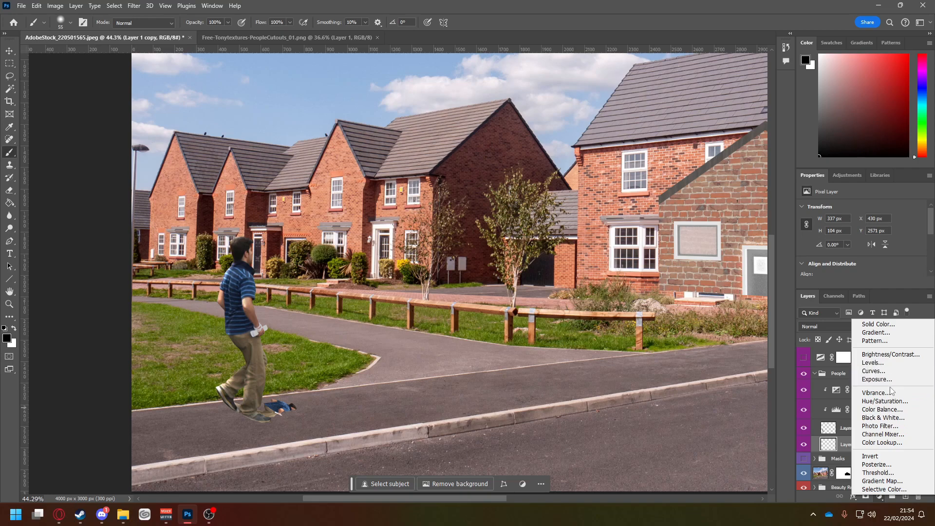
left_click(884, 401)
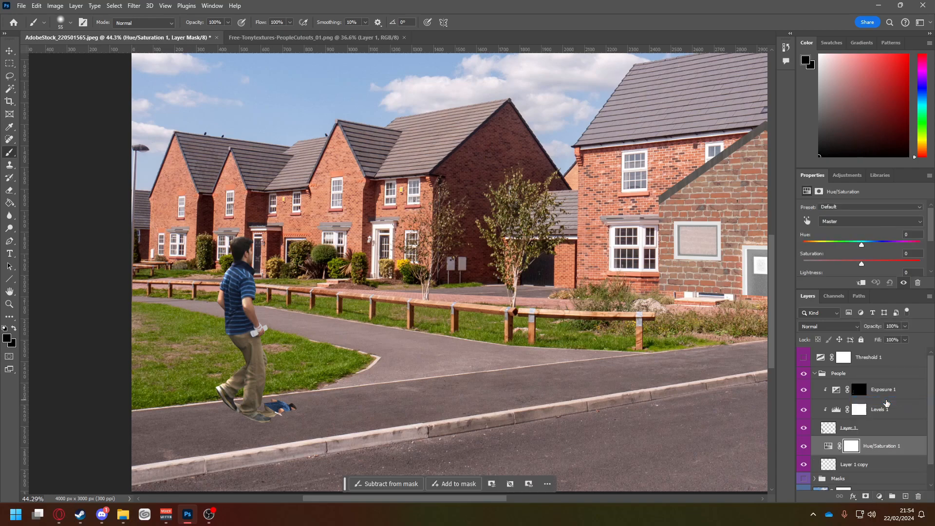
left_click(874, 455, "alt")
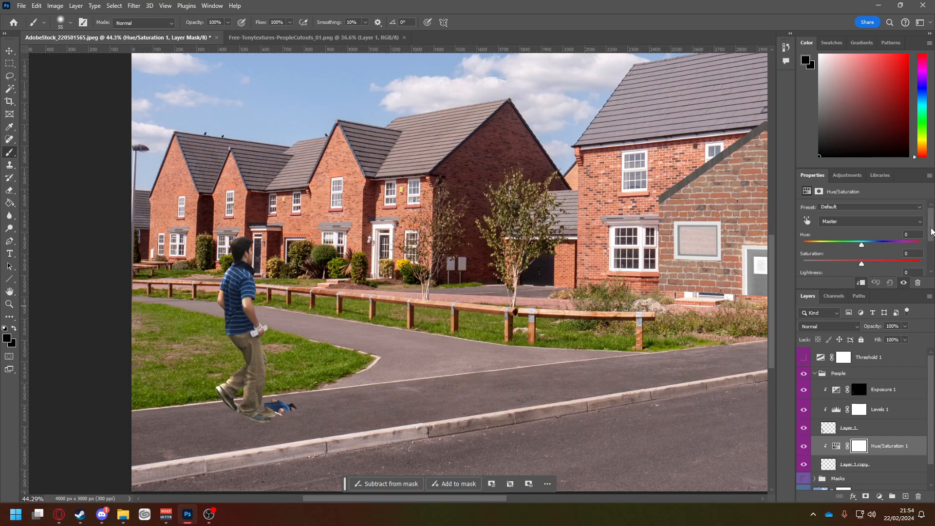
scroll(871, 253, "down", 1)
left_click_drag(861, 236, 682, 243)
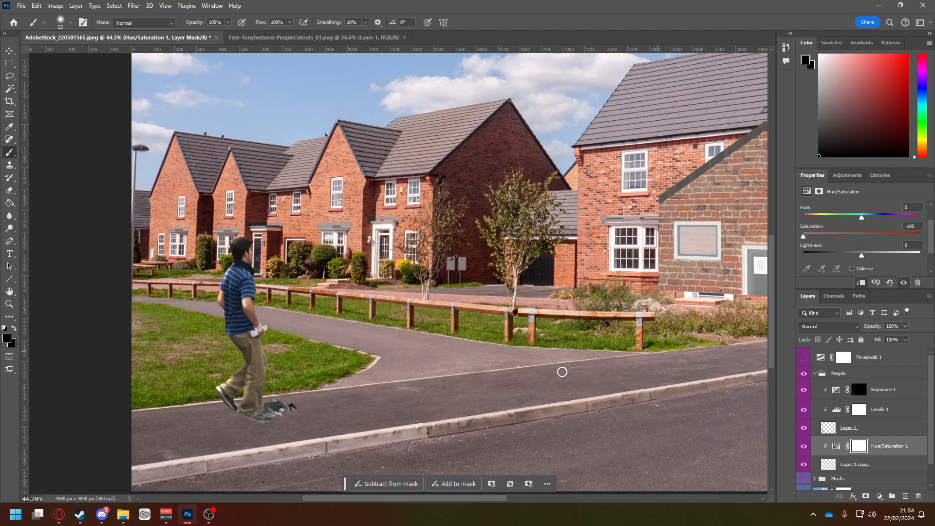
left_click_drag(862, 256, 808, 267)
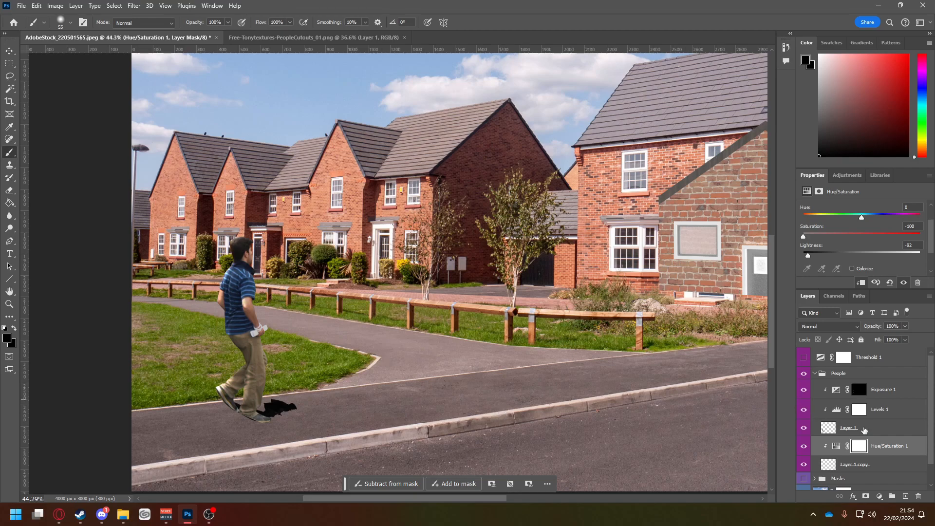
Step: Set the opacity of Layer 1 copy, the man's shadow, to 65%
scroll(859, 358, "down", 1)
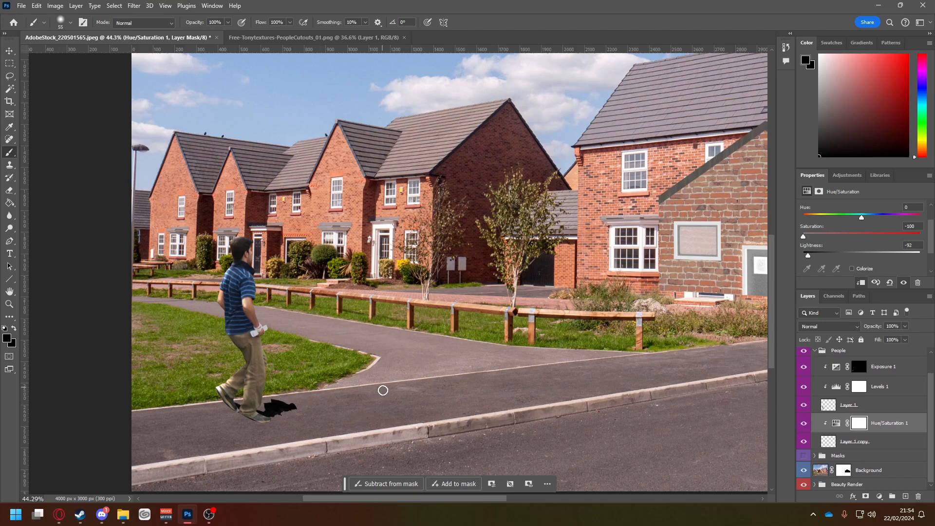
left_click(874, 446)
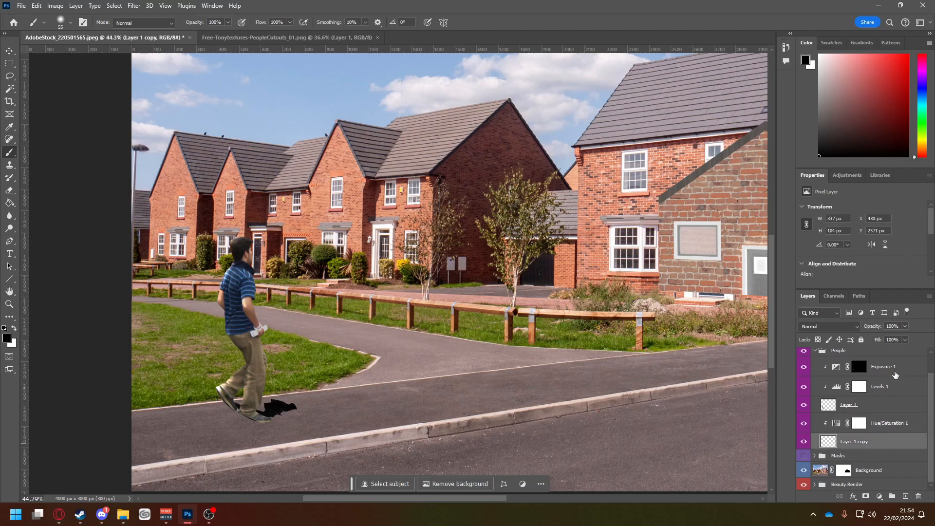
left_click(905, 326)
mouse_move(907, 338)
left_mouse_down()
mouse_move(876, 338)
mouse_move(889, 337)
left_mouse_up()
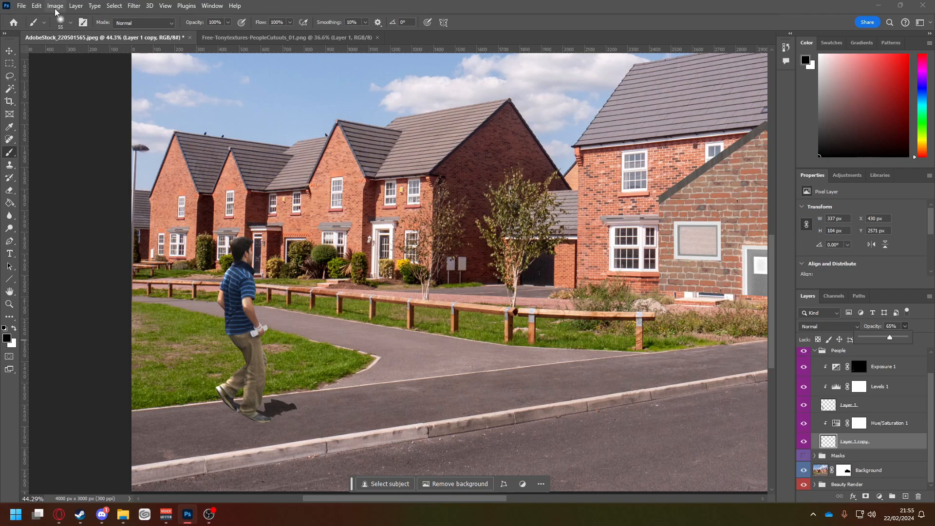
Step: Soften the man's shadow on Layer 1 copy with a Box Blur of 3 pixels radius
left_click(133, 6)
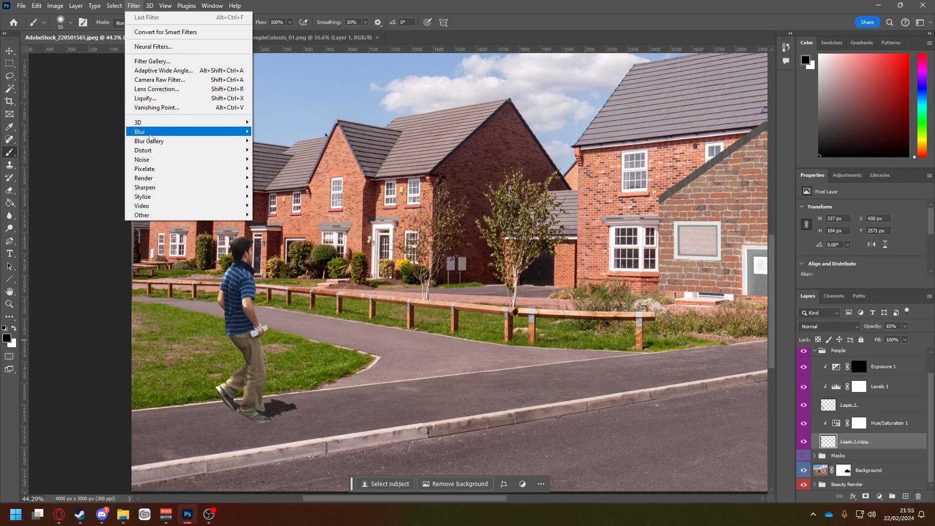
mouse_move(150, 133)
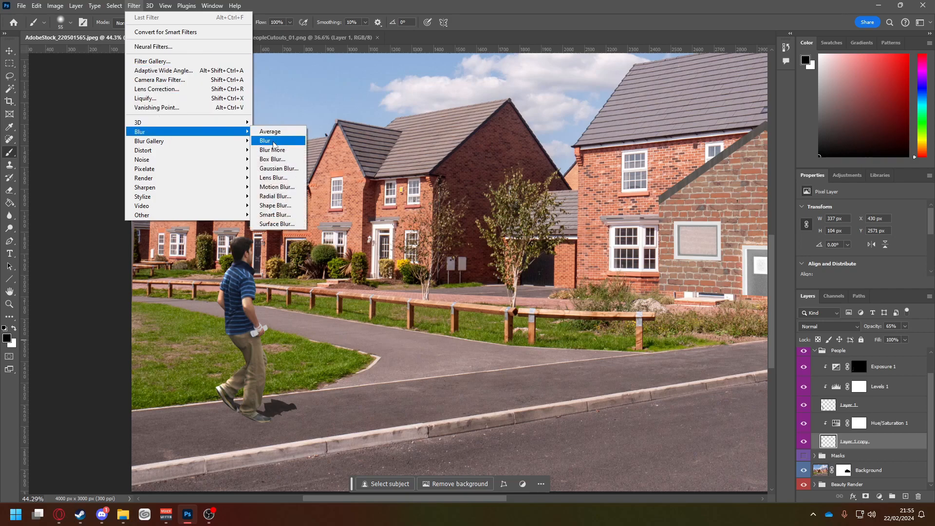
left_click(272, 160)
left_click_drag(399, 257, 395, 260)
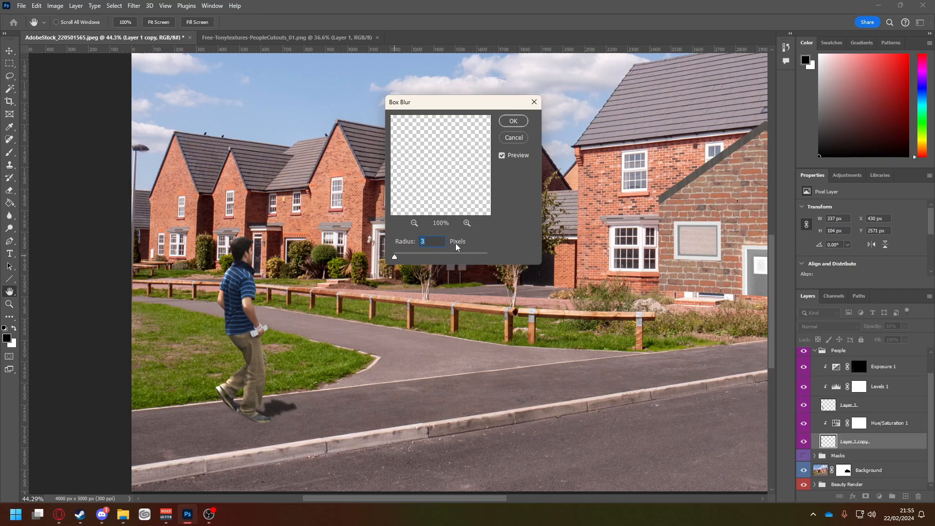
left_click(513, 120)
key("b")
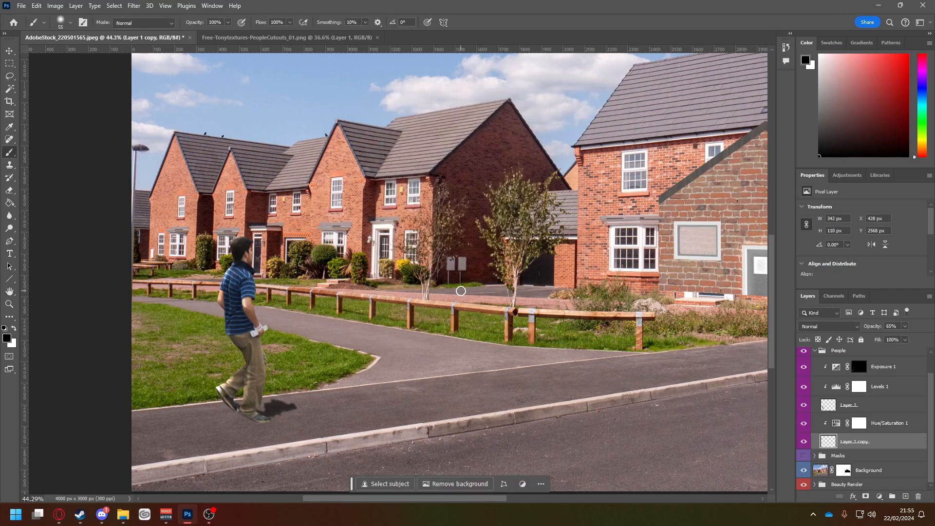
Step: Release the Hue/Saturation 1 adjustment from Layer 1 copy and clip it back to that layer
scroll(385, 366, "up", 1)
left_click_drag(931, 415, 932, 433)
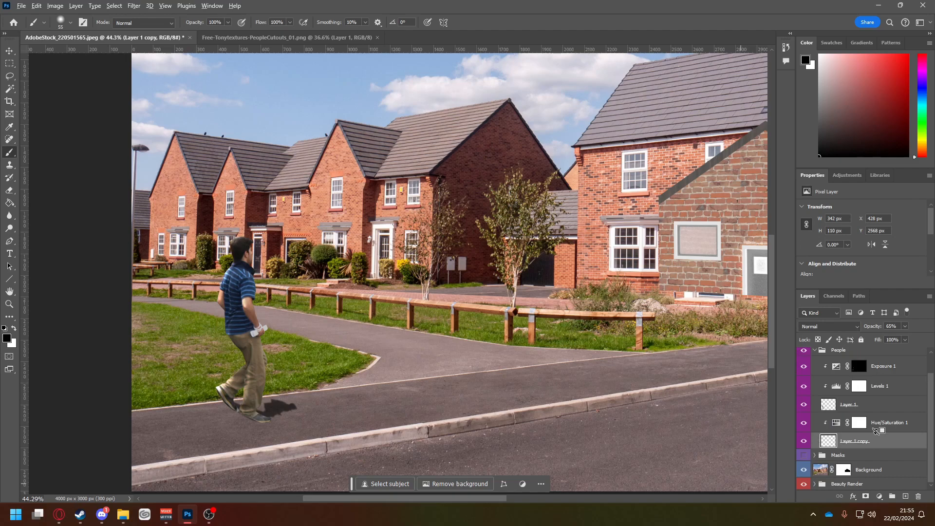
left_click(876, 431, "alt")
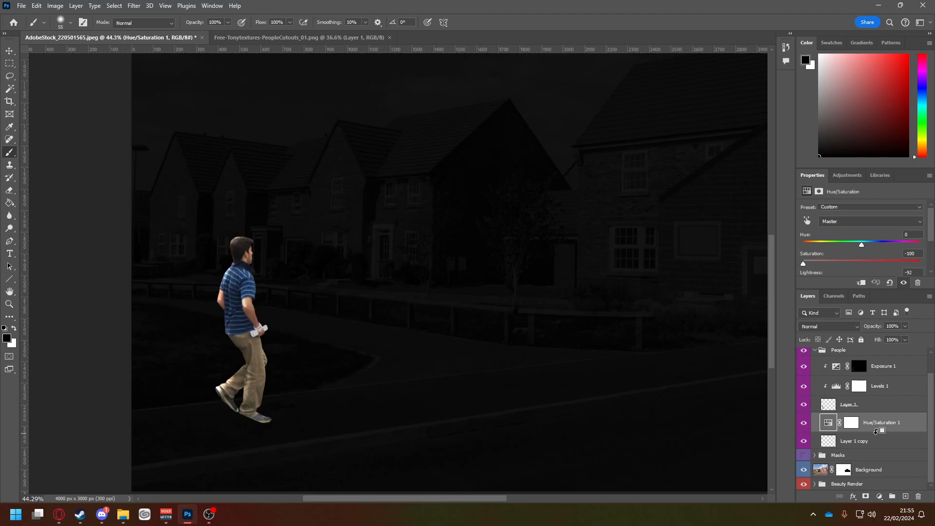
left_click(876, 431, "alt")
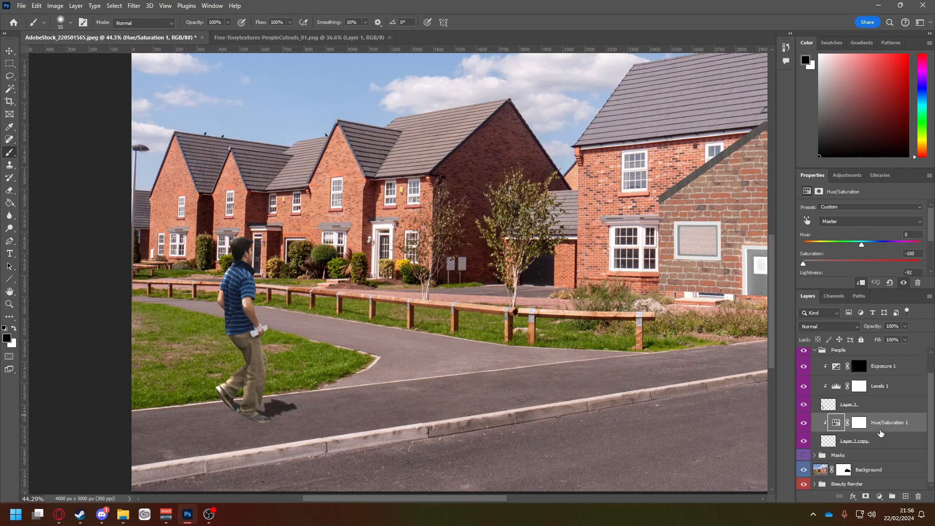
Step: Examine the blending options and available layer effects for Layer 1 copy, leaving its settings as they are
left_click(880, 444)
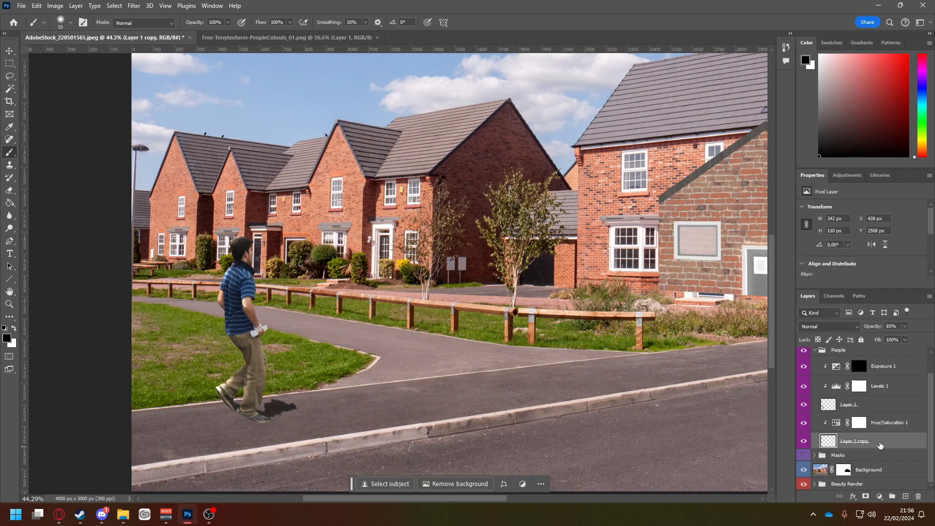
double_click(881, 444)
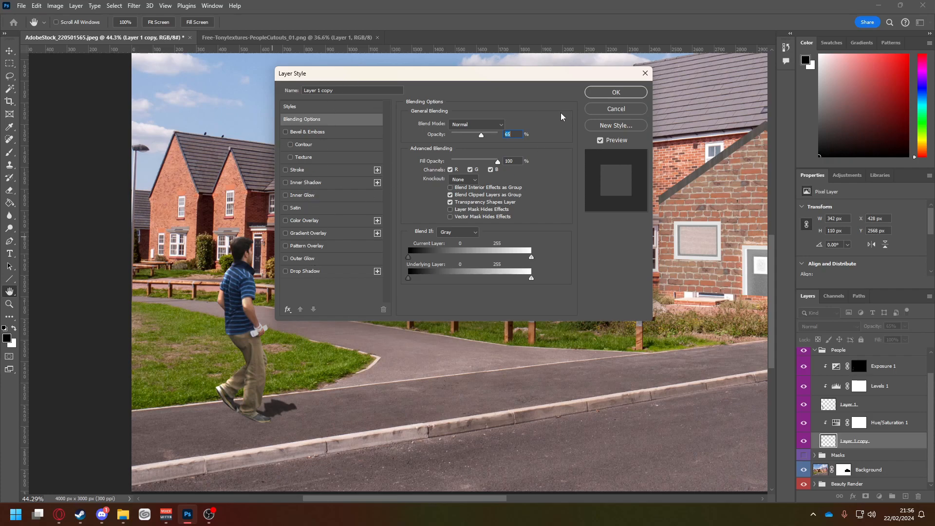
left_click(645, 73)
left_click(853, 497)
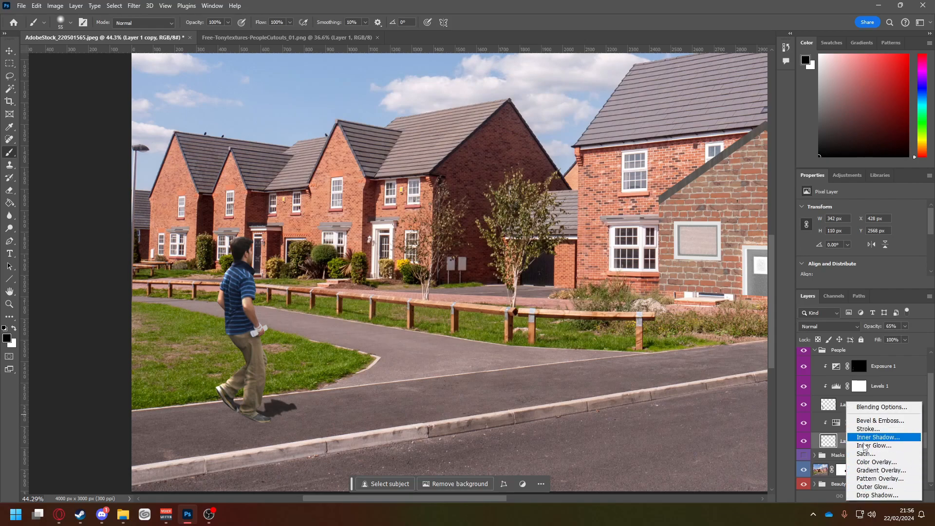
left_click(828, 499)
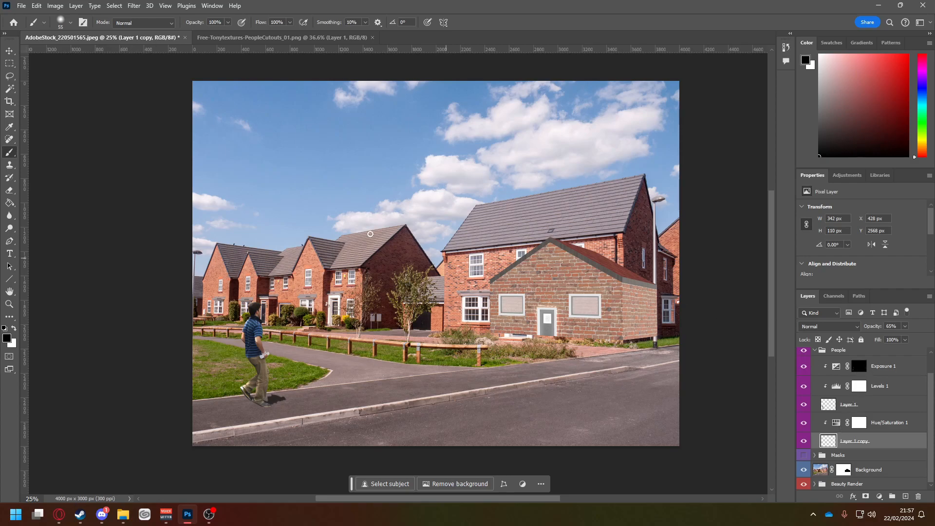
left_click(60, 7)
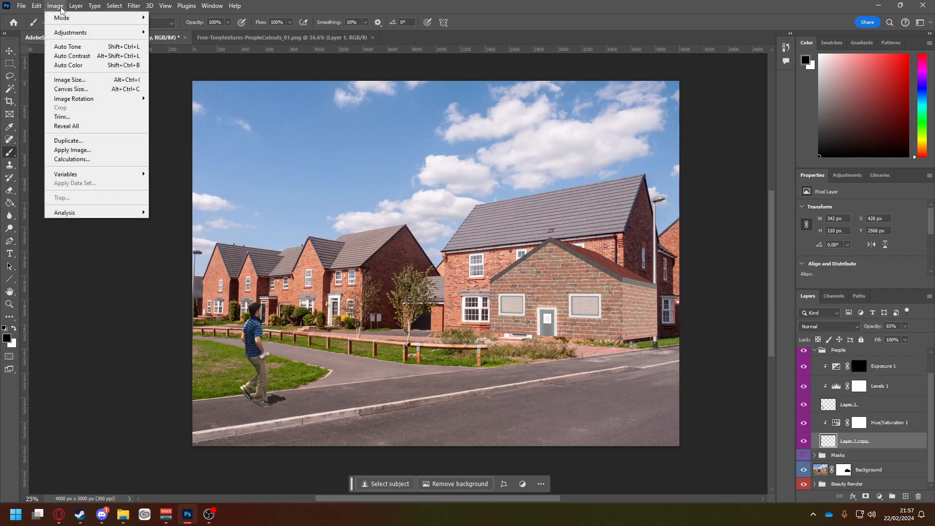
mouse_move(71, 32)
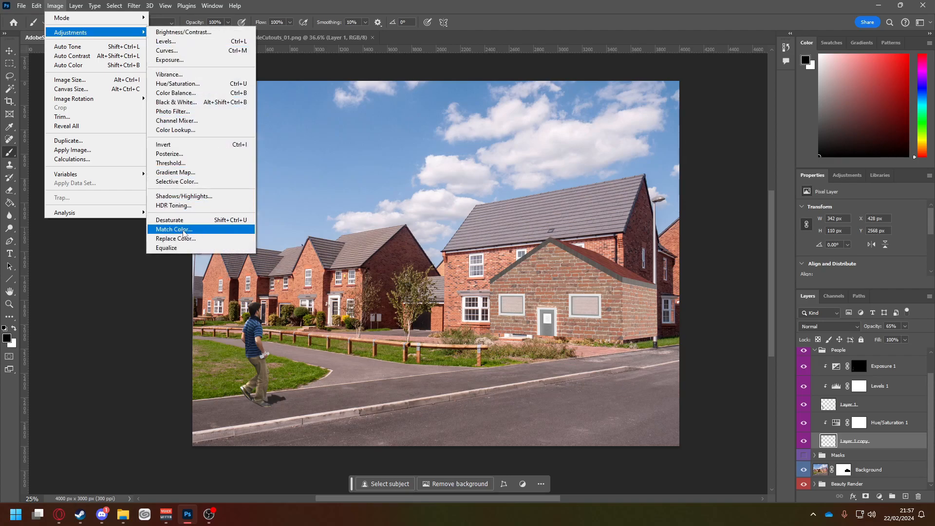
Step: Show the Threshold 1 adjustment above the People group to compare light and dark areas, and hide it again
left_click_drag(931, 395, 930, 376)
left_click(863, 363)
left_click(804, 358)
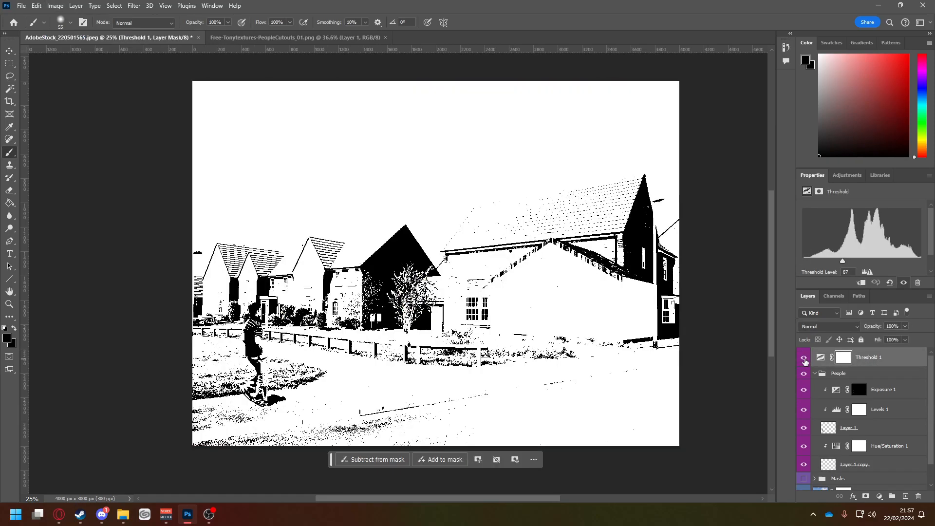
left_click(805, 358)
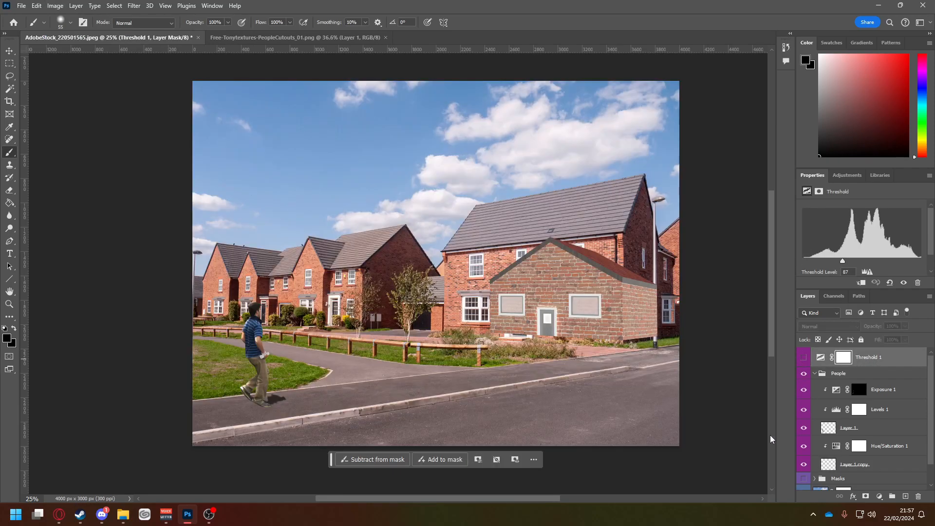